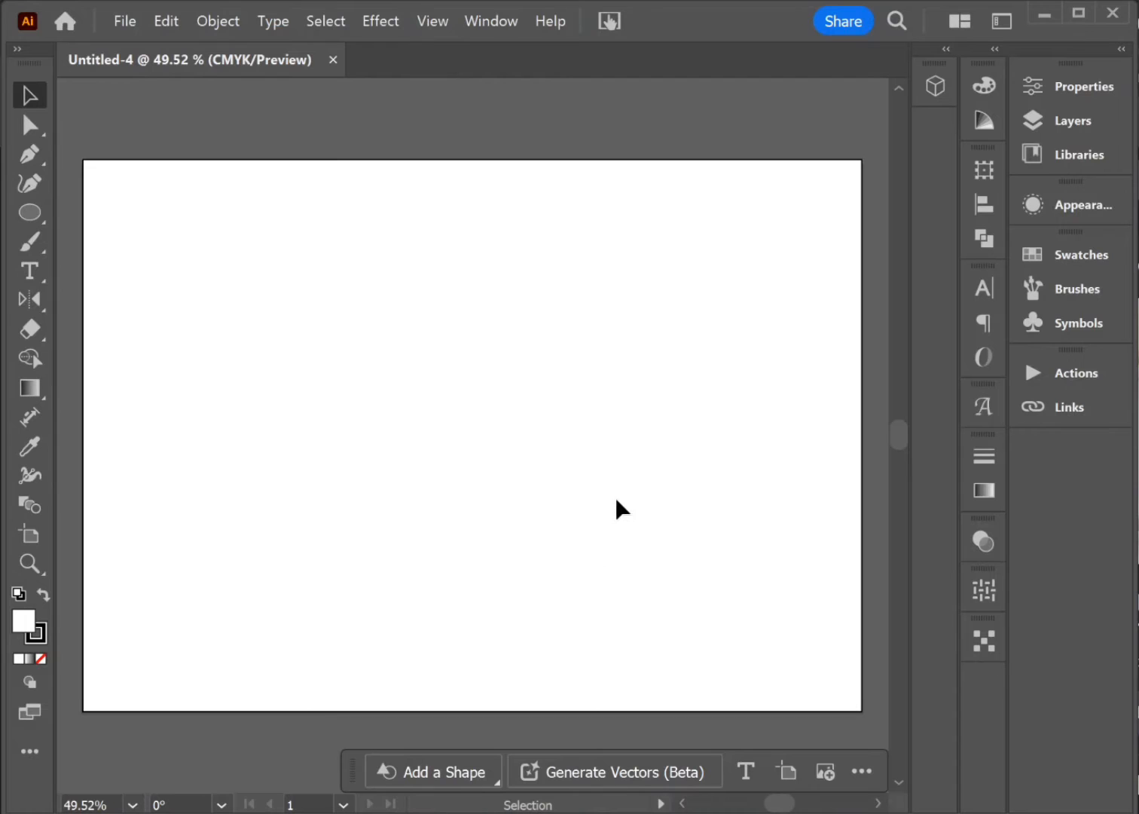
Step: Draw a small, slightly tilted five-pointed star in the upper-left area of the artboard with the Star tool
{"action": "left_click", "coordinate": [40, 213]}
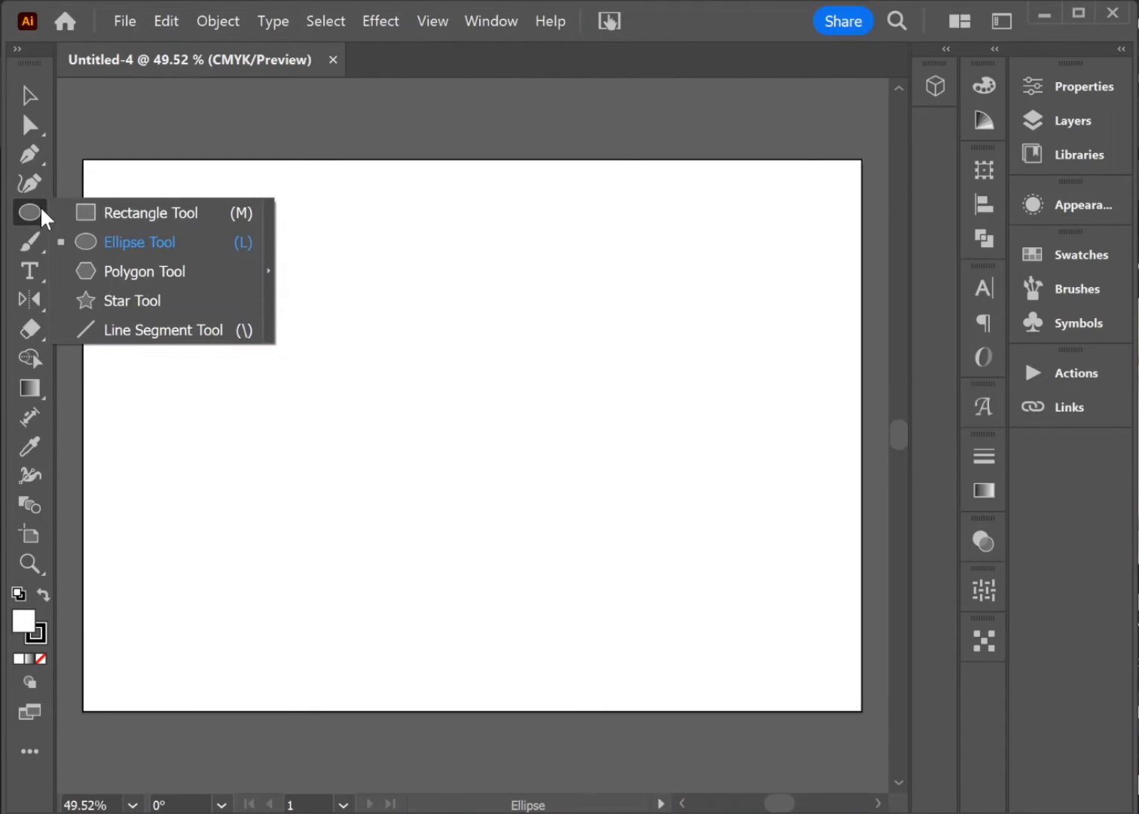
{"action": "left_click", "coordinate": [116, 301]}
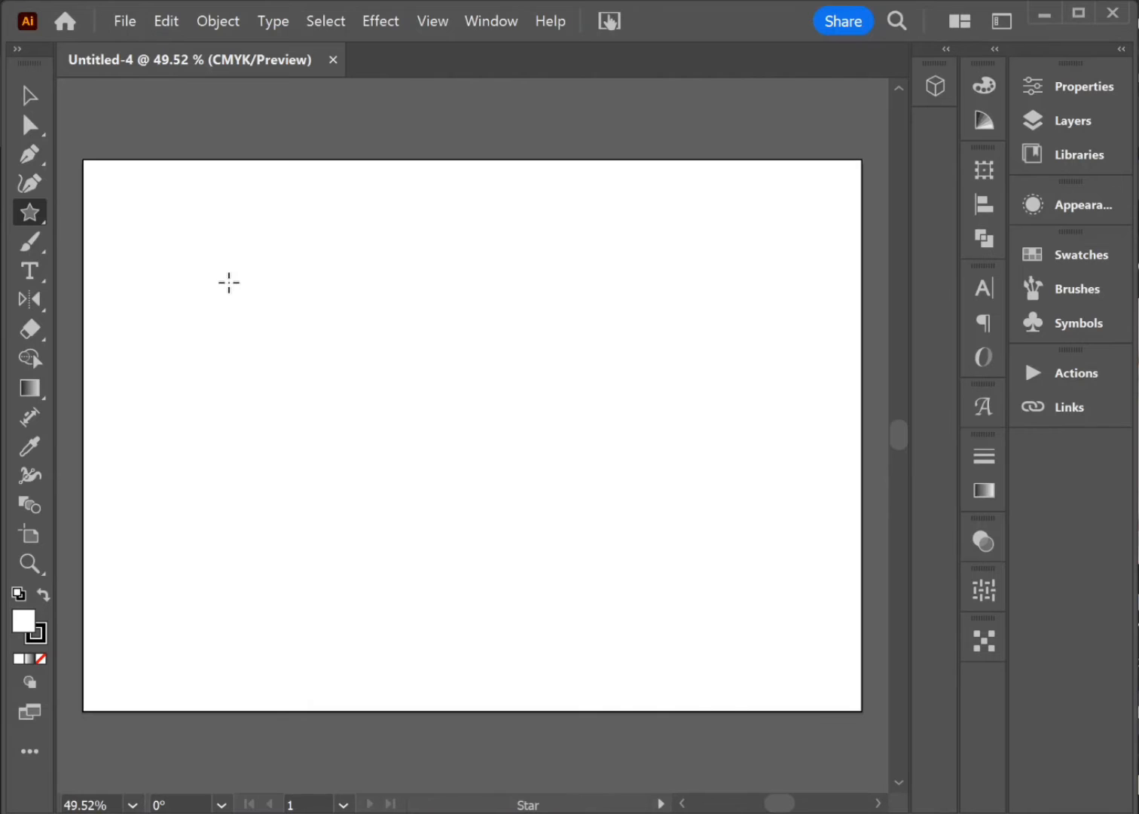
{"action": "left_click_drag", "start_coordinate": [229, 283], "coordinate": [216, 254]}
Step: Remove the star's stroke and give it the light orange fill #ffc050
{"action": "left_click", "coordinate": [44, 634]}
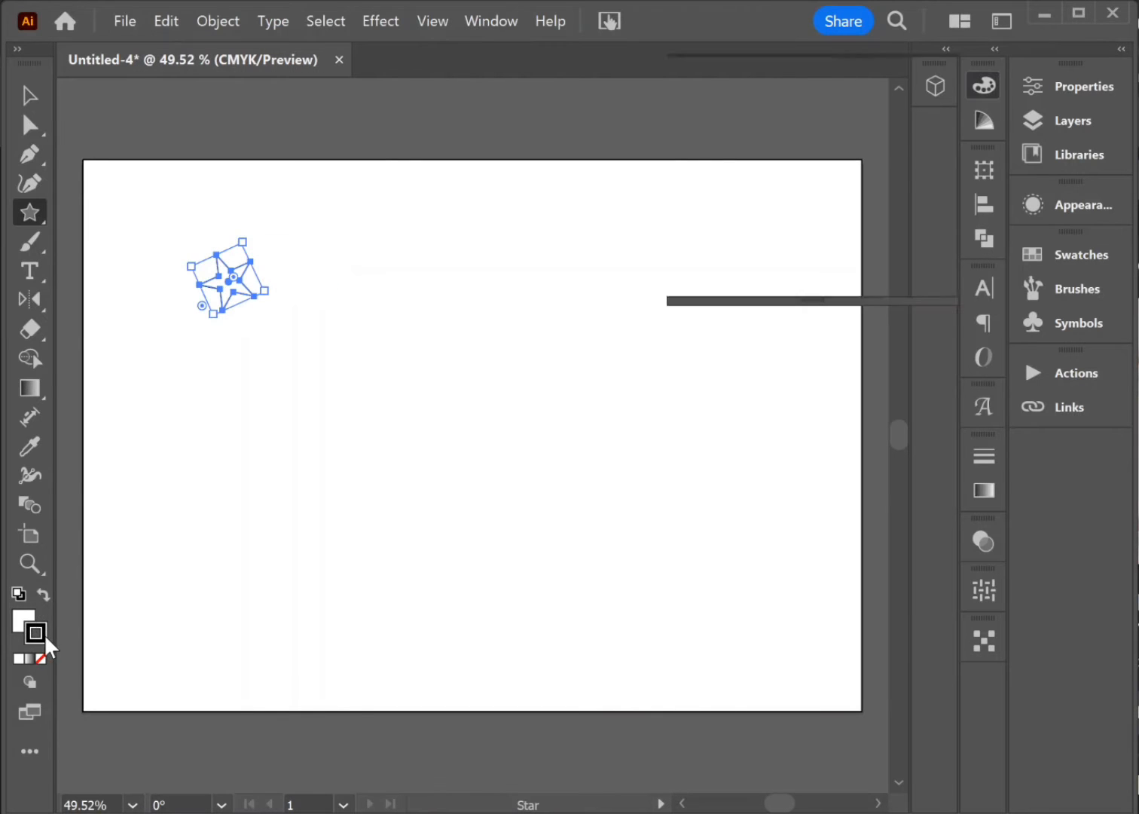
{"action": "left_click", "coordinate": [40, 658]}
{"action": "double_click", "coordinate": [23, 624]}
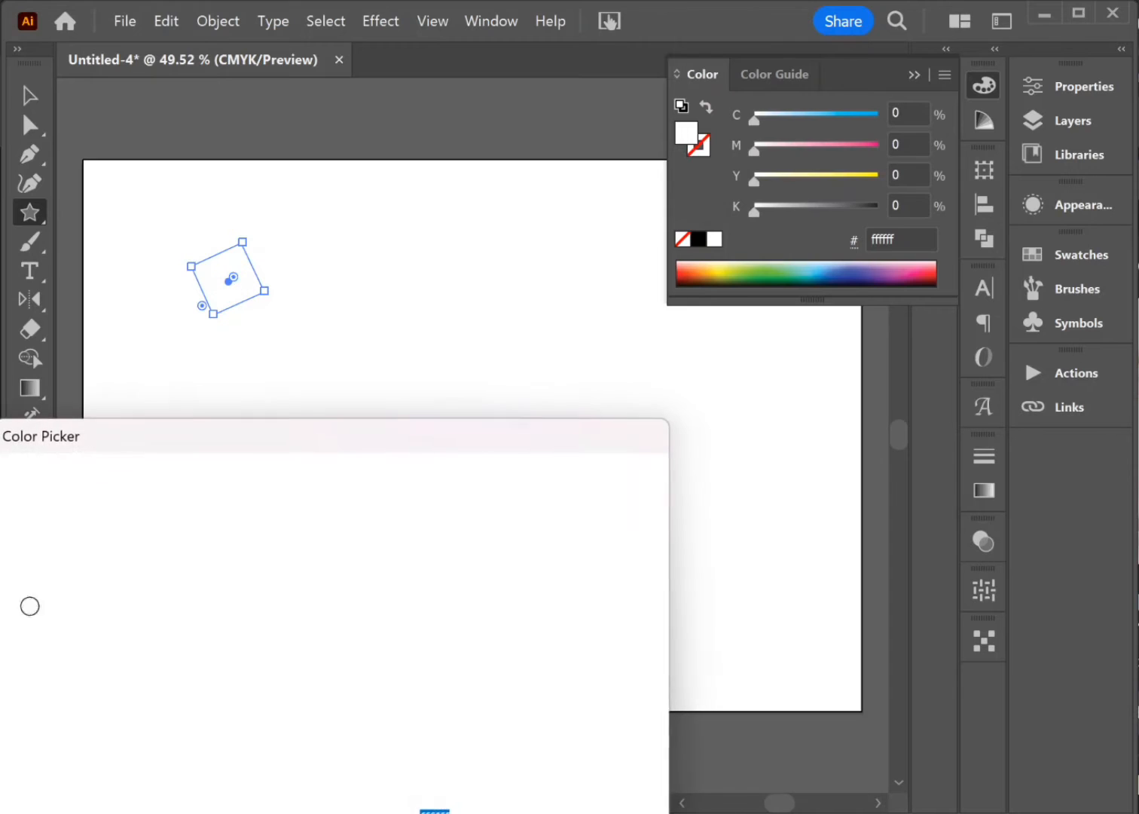
{"action": "left_click", "coordinate": [354, 795]}
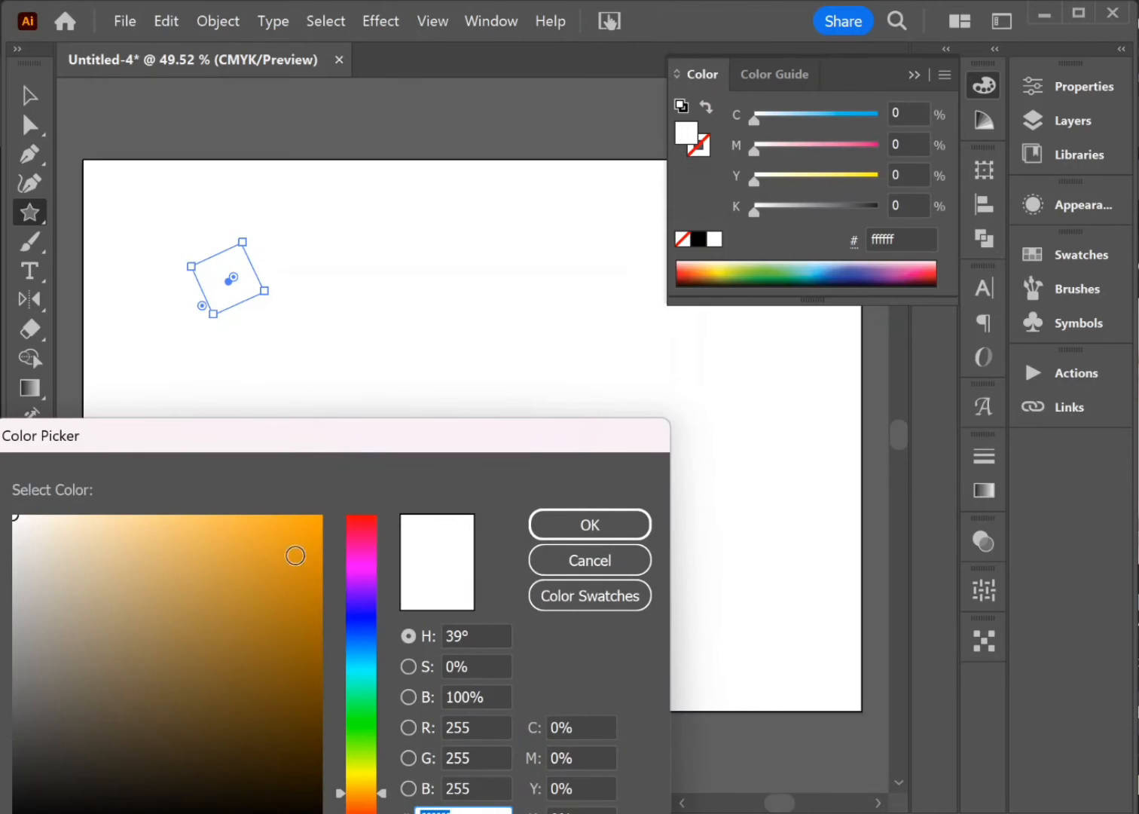
{"action": "mouse_move", "coordinate": [295, 550]}
{"action": "left_mouse_down"}
{"action": "mouse_move", "coordinate": [279, 522]}
{"action": "mouse_move", "coordinate": [227, 513]}
{"action": "left_mouse_up"}
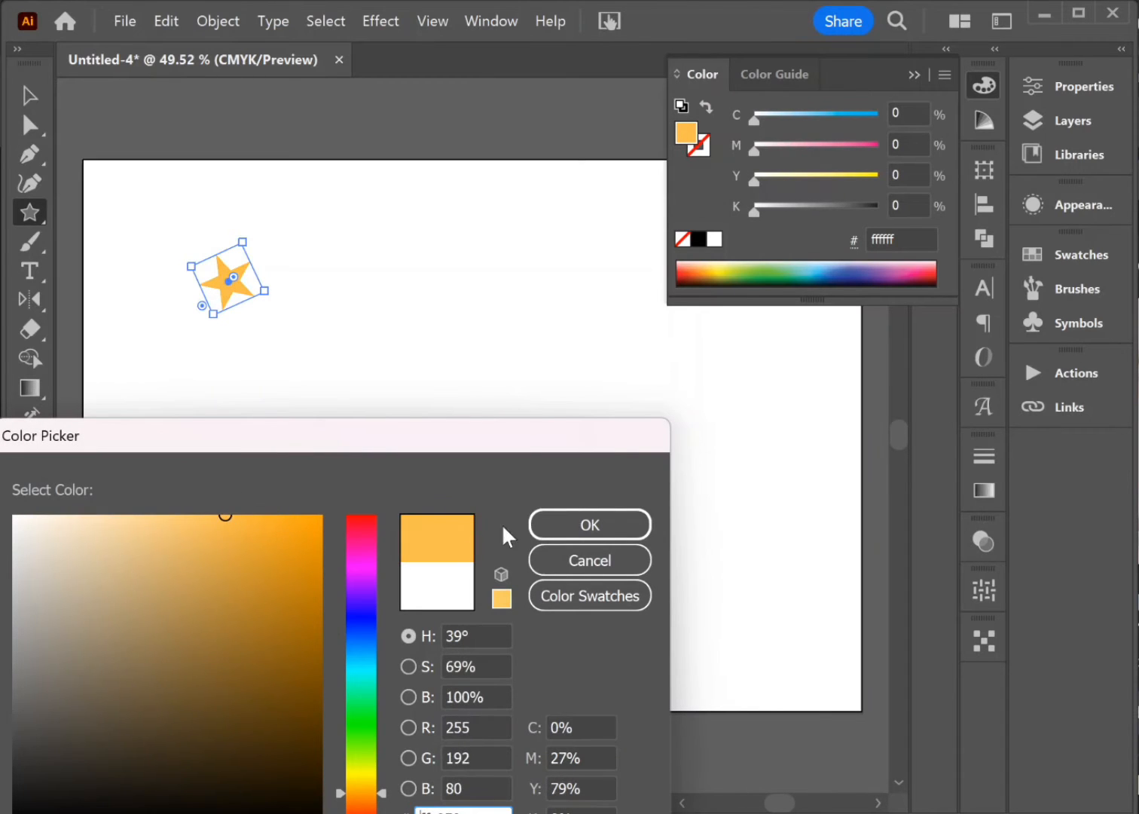
{"action": "left_click", "coordinate": [555, 537]}
{"action": "left_click", "coordinate": [29, 95]}
{"action": "left_click", "coordinate": [335, 263]}
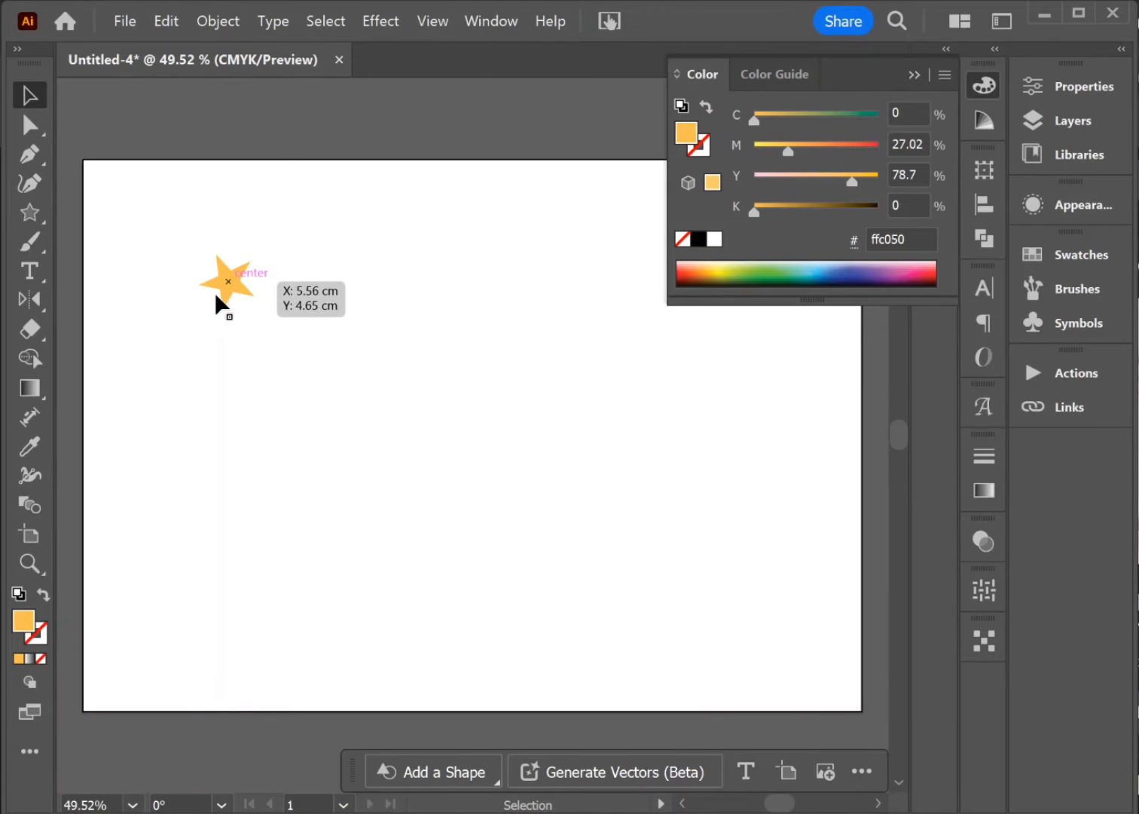
Step: Draw two small orange circles with the Ellipse tool, one to the upper right of the star and one below it
{"action": "left_click", "coordinate": [37, 217]}
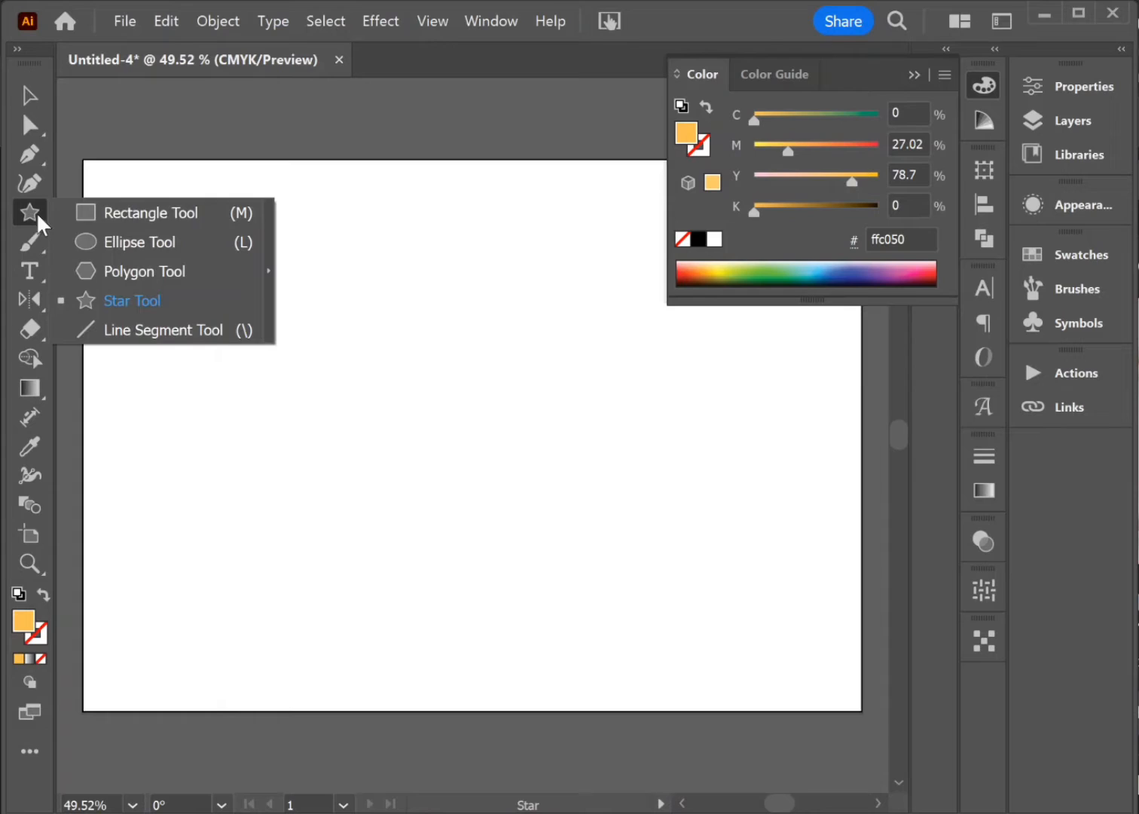
{"action": "left_click", "coordinate": [86, 245]}
{"action": "left_click_drag", "start_coordinate": [277, 270], "coordinate": [267, 259]}
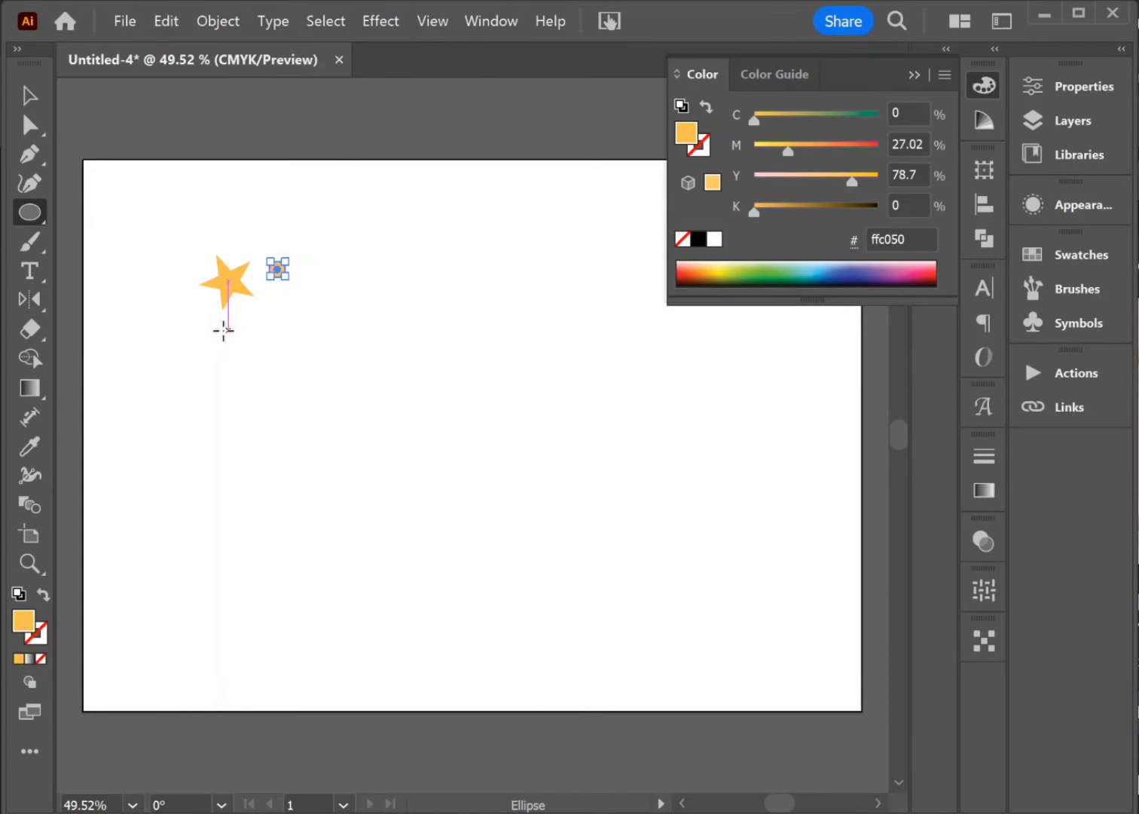
{"action": "key", "text": "ctrl"}
{"action": "left_click", "coordinate": [237, 309], "text": "ctrl"}
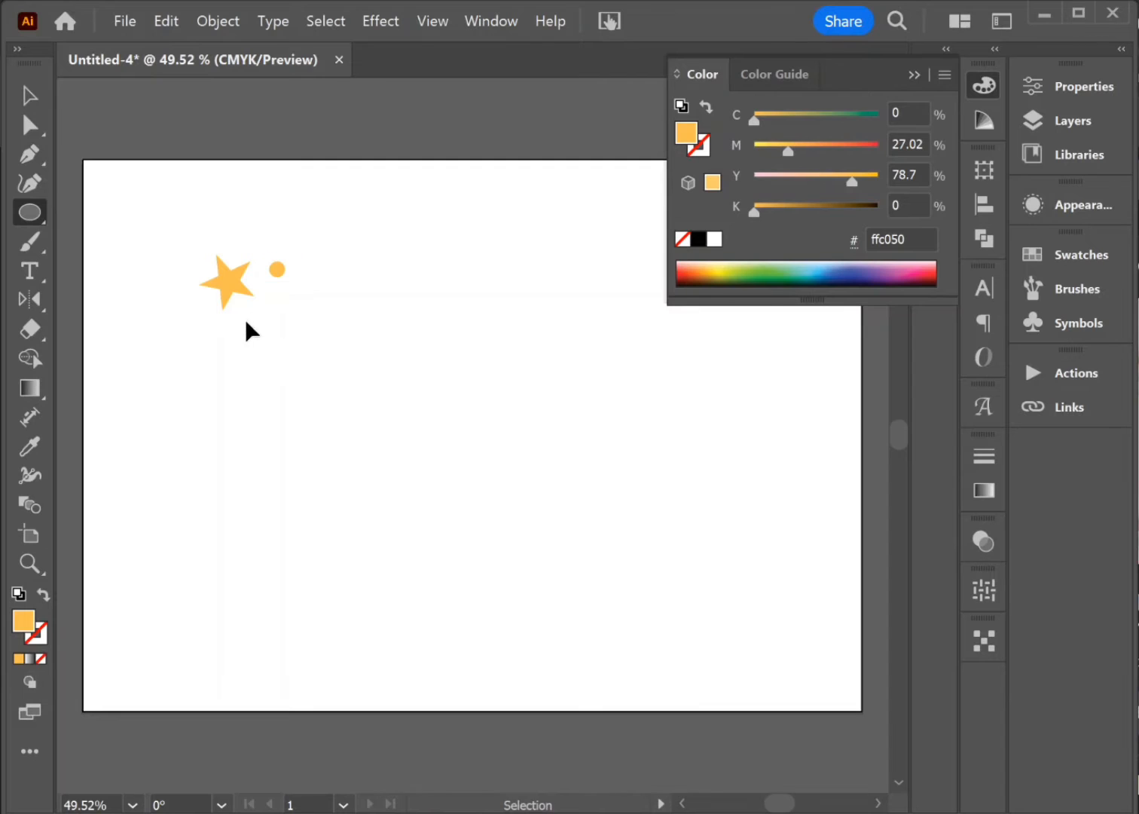
{"action": "left_click_drag", "start_coordinate": [249, 322], "coordinate": [262, 334]}
Step: Duplicate the orange star as a smaller copy and place it to the lower right, beyond the two circles
{"action": "left_click", "coordinate": [30, 88]}
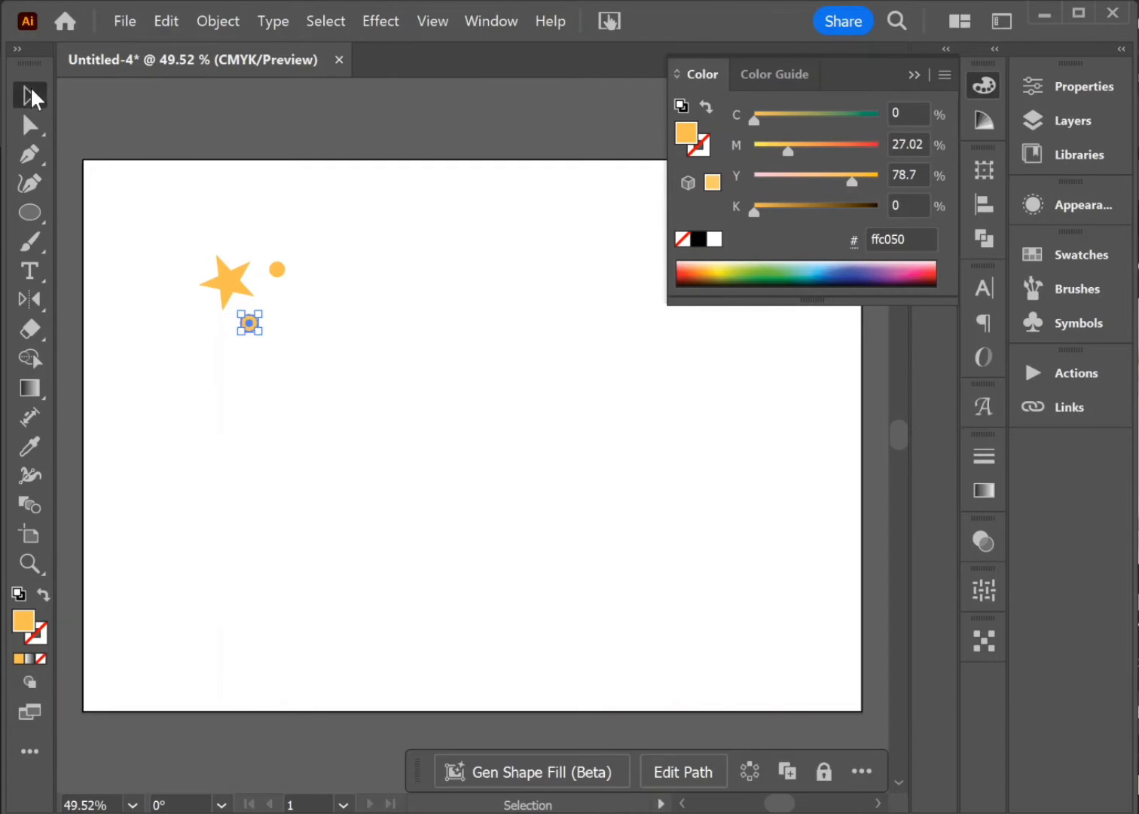
{"action": "left_click", "coordinate": [231, 286]}
{"action": "left_click_drag", "start_coordinate": [233, 282], "coordinate": [342, 285]}
{"action": "left_click_drag", "start_coordinate": [341, 285], "coordinate": [304, 315]}
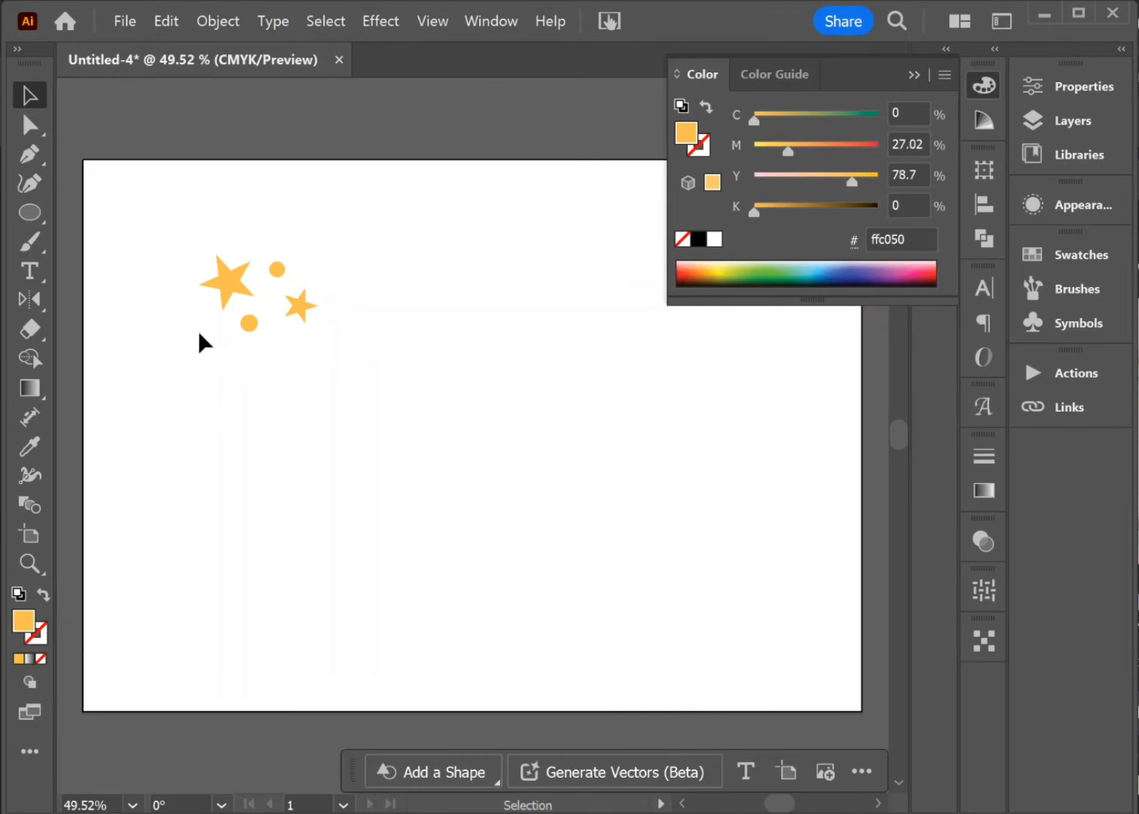
Step: Create a ten-pointed star with radii of 1.1217 cm and 0.4285 cm to the right of the upper circle
{"action": "left_click", "coordinate": [35, 212]}
{"action": "left_click", "coordinate": [124, 300]}
{"action": "left_click", "coordinate": [319, 269]}
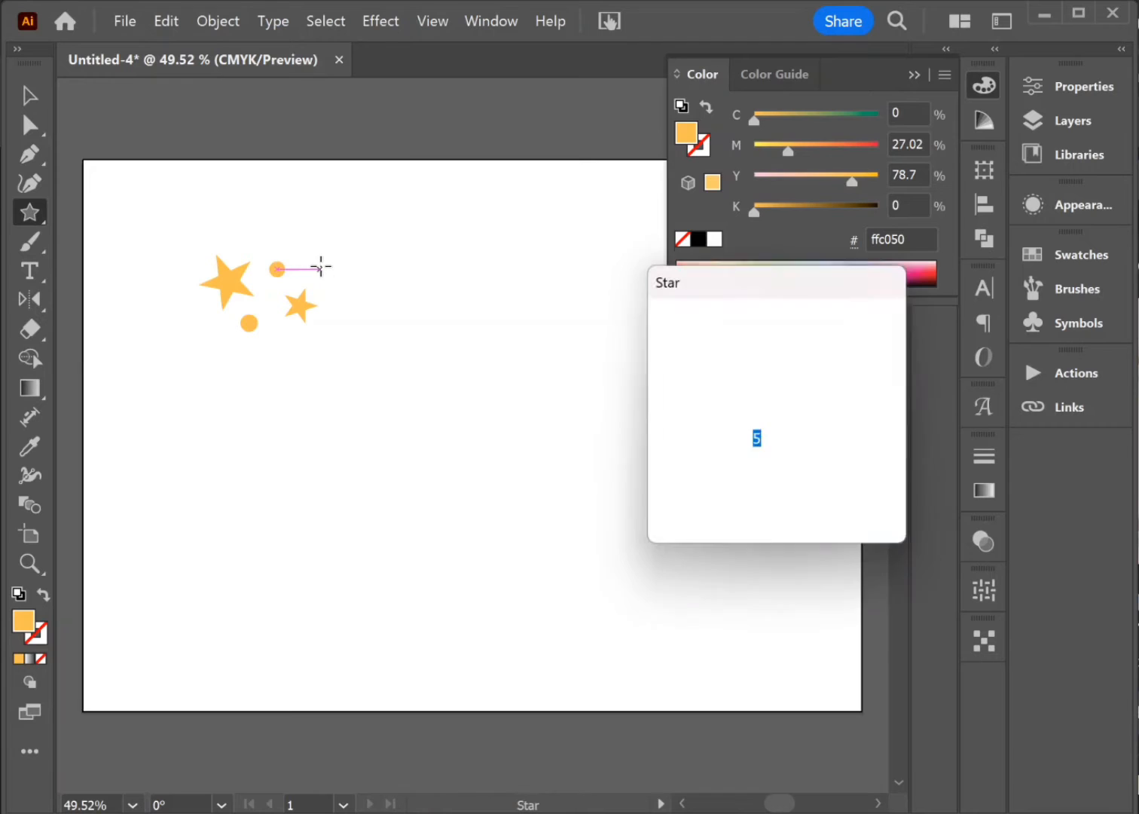
{"action": "left_click", "coordinate": [739, 435]}
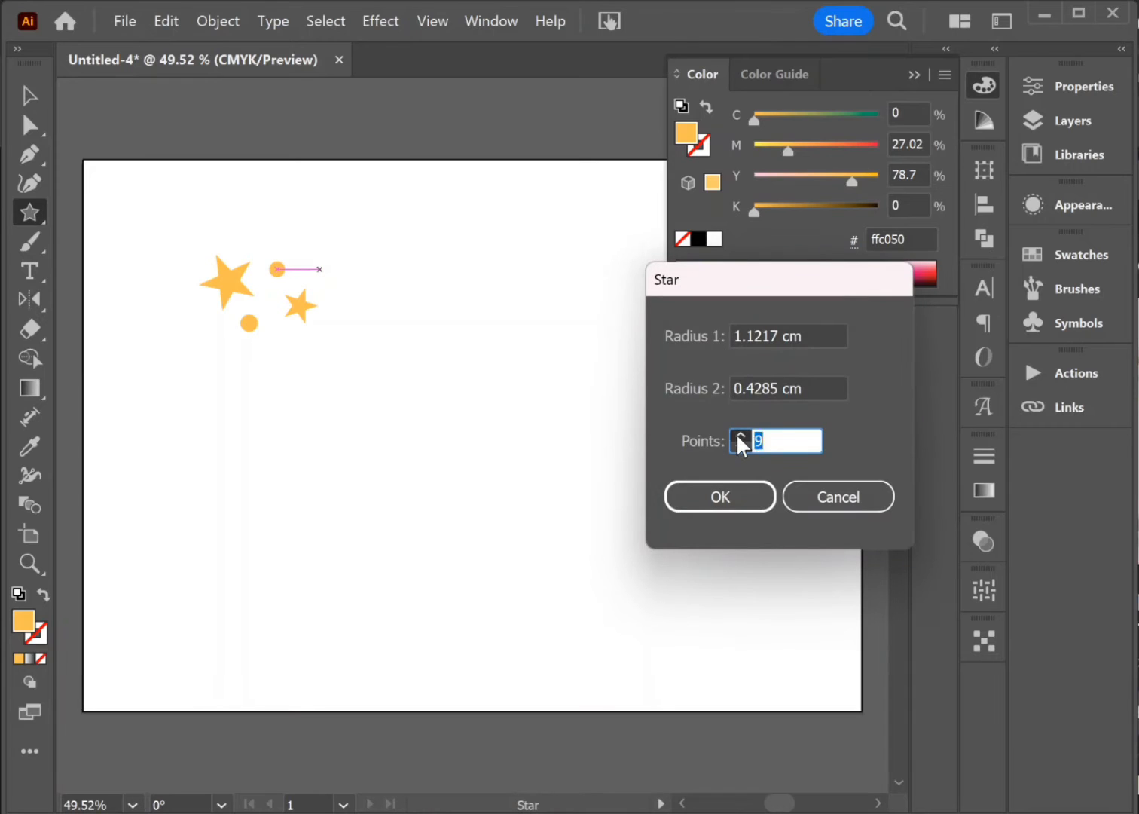
{"action": "left_click", "coordinate": [738, 435]}
{"action": "left_click", "coordinate": [687, 503]}
Step: Shrink the ten-pointed star and place a copy of it to the lower left of the large orange star
{"action": "left_click", "coordinate": [30, 96]}
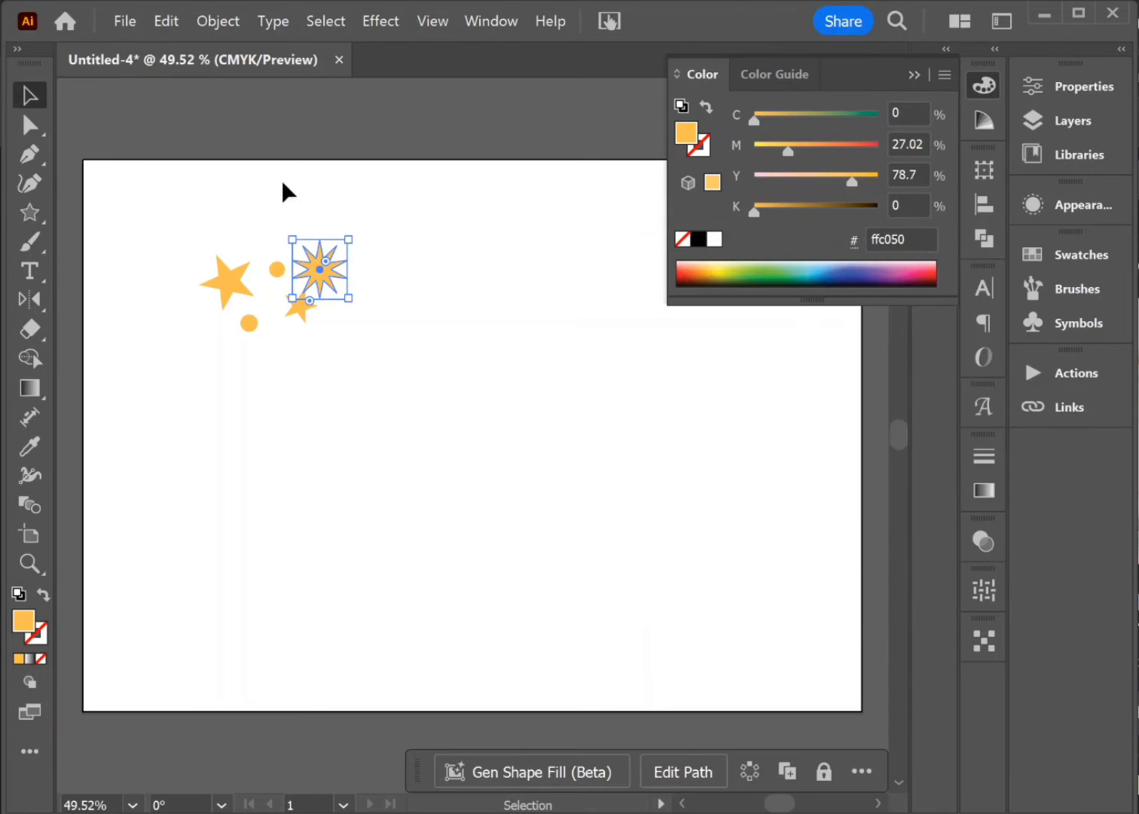
{"action": "left_click_drag", "start_coordinate": [348, 240], "coordinate": [195, 320]}
{"action": "left_click", "coordinate": [339, 241]}
{"action": "left_click", "coordinate": [402, 324]}
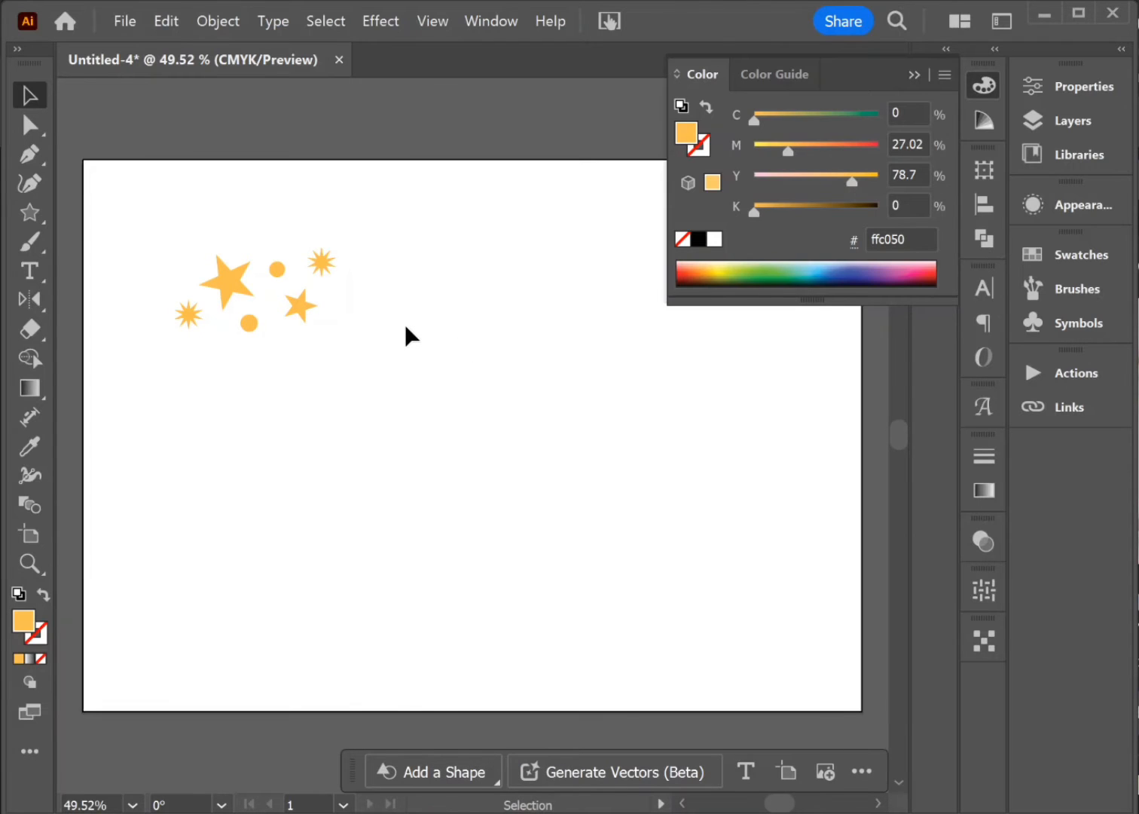
Step: Fill the smaller five-pointed star with bright red, RGB 249, 25, 25
{"action": "left_click", "coordinate": [302, 317]}
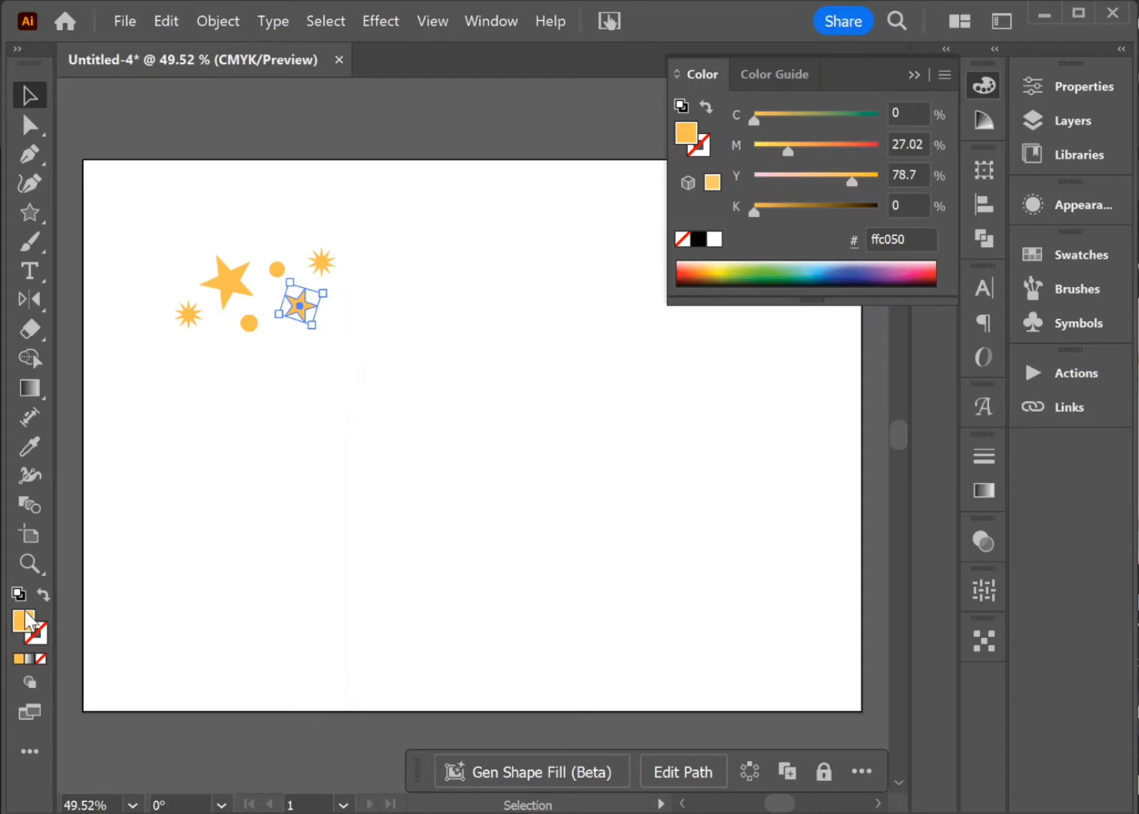
{"action": "double_click", "coordinate": [23, 620]}
{"action": "left_click", "coordinate": [356, 518]}
{"action": "left_click", "coordinate": [298, 520]}
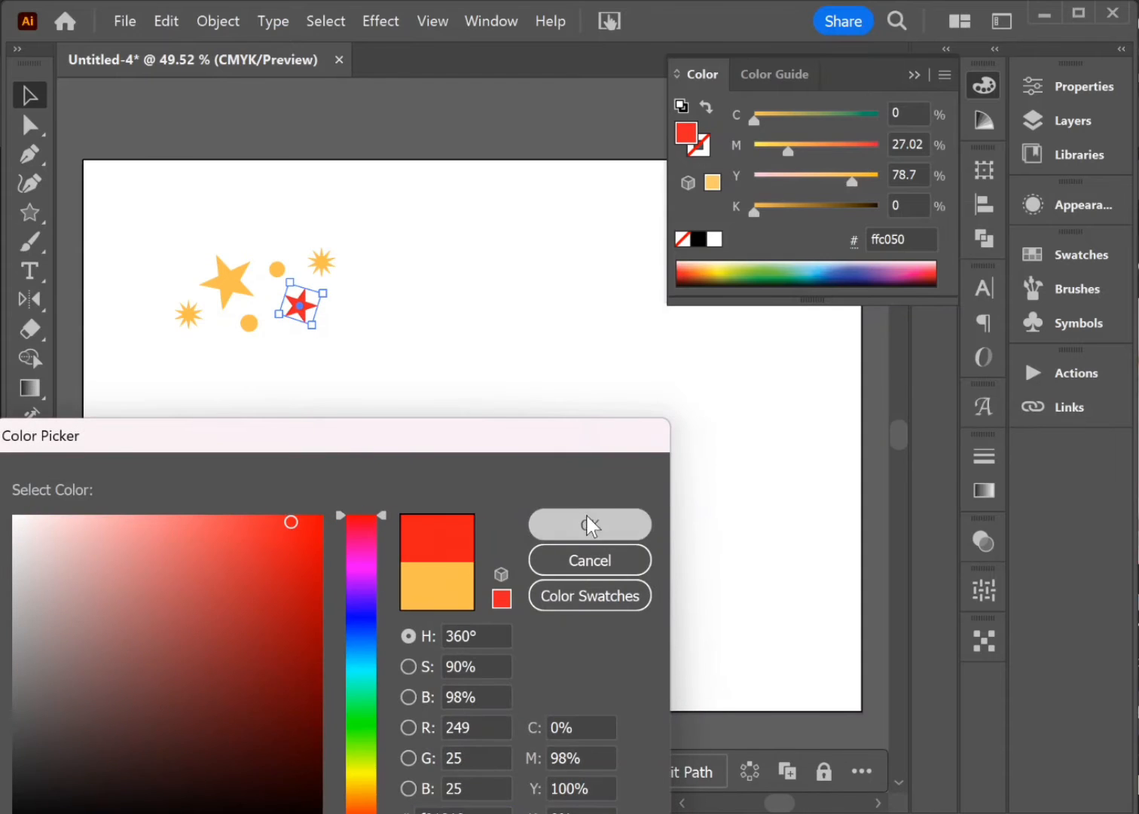
{"action": "left_click", "coordinate": [589, 524]}
Step: Fill the upper circle with black
{"action": "left_click", "coordinate": [277, 267]}
{"action": "double_click", "coordinate": [22, 625]}
{"action": "left_click_drag", "start_coordinate": [104, 782], "coordinate": [68, 813]}
{"action": "left_click", "coordinate": [551, 526]}
{"action": "left_click", "coordinate": [302, 392]}
Step: Fill the lower circle with a violet-blue colour
{"action": "left_click", "coordinate": [251, 326]}
{"action": "double_click", "coordinate": [30, 615]}
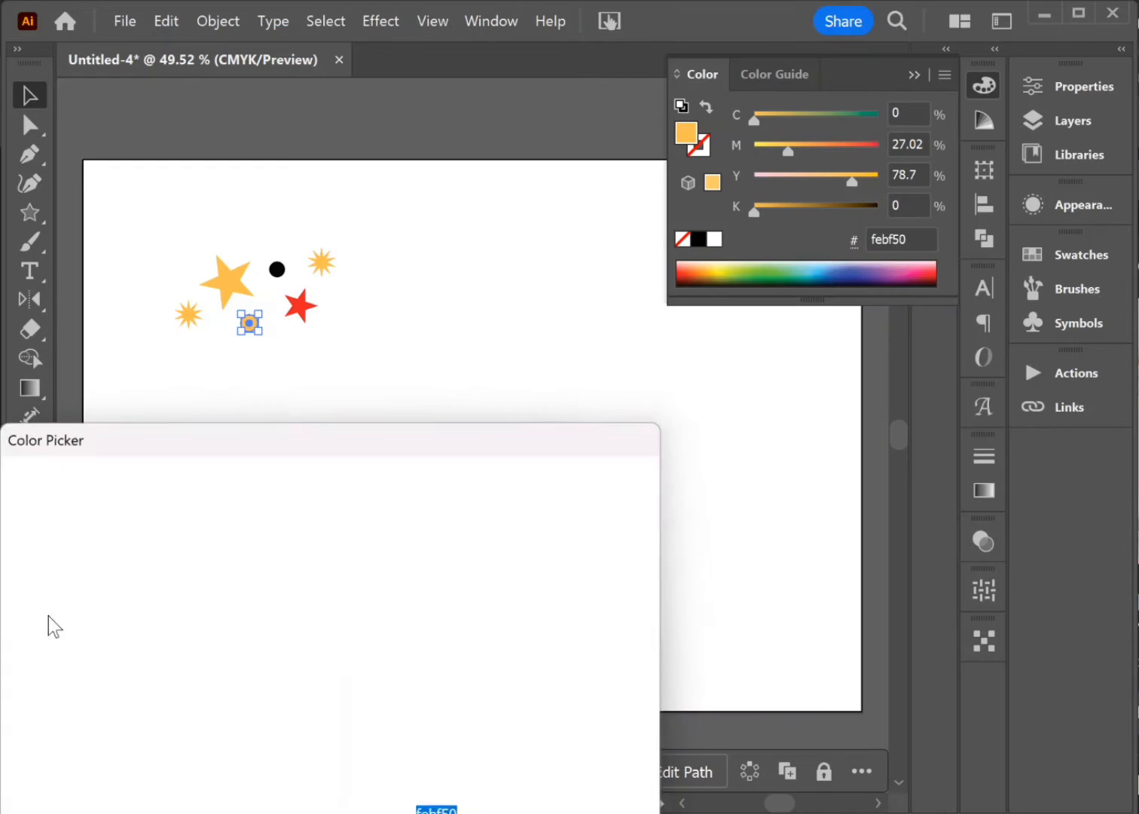
{"action": "left_click_drag", "start_coordinate": [361, 654], "coordinate": [364, 615]}
{"action": "left_click", "coordinate": [357, 655]}
{"action": "left_click", "coordinate": [589, 524]}
{"action": "left_click", "coordinate": [407, 407]}
Step: Fill the upper-right ten-pointed star with yellow, RGB 252, 247, 81
{"action": "left_click", "coordinate": [321, 262]}
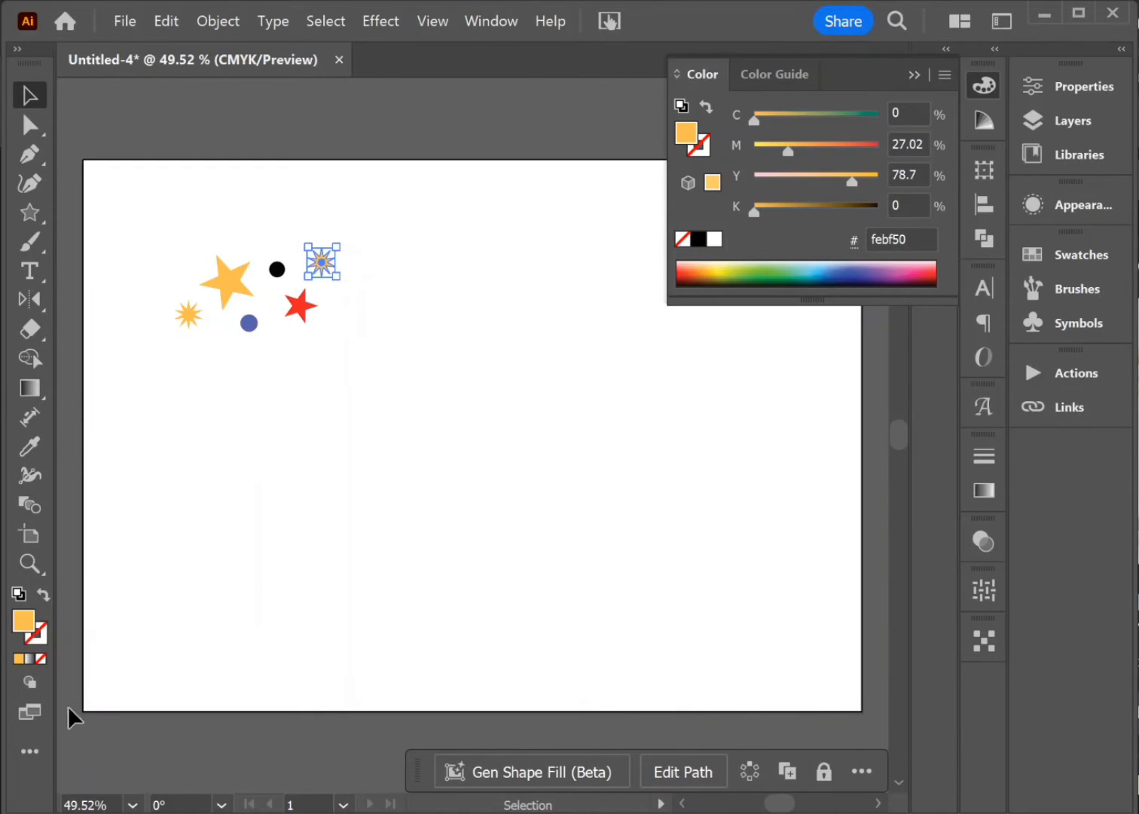
{"action": "double_click", "coordinate": [23, 619]}
{"action": "left_click_drag", "start_coordinate": [340, 781], "coordinate": [359, 776]}
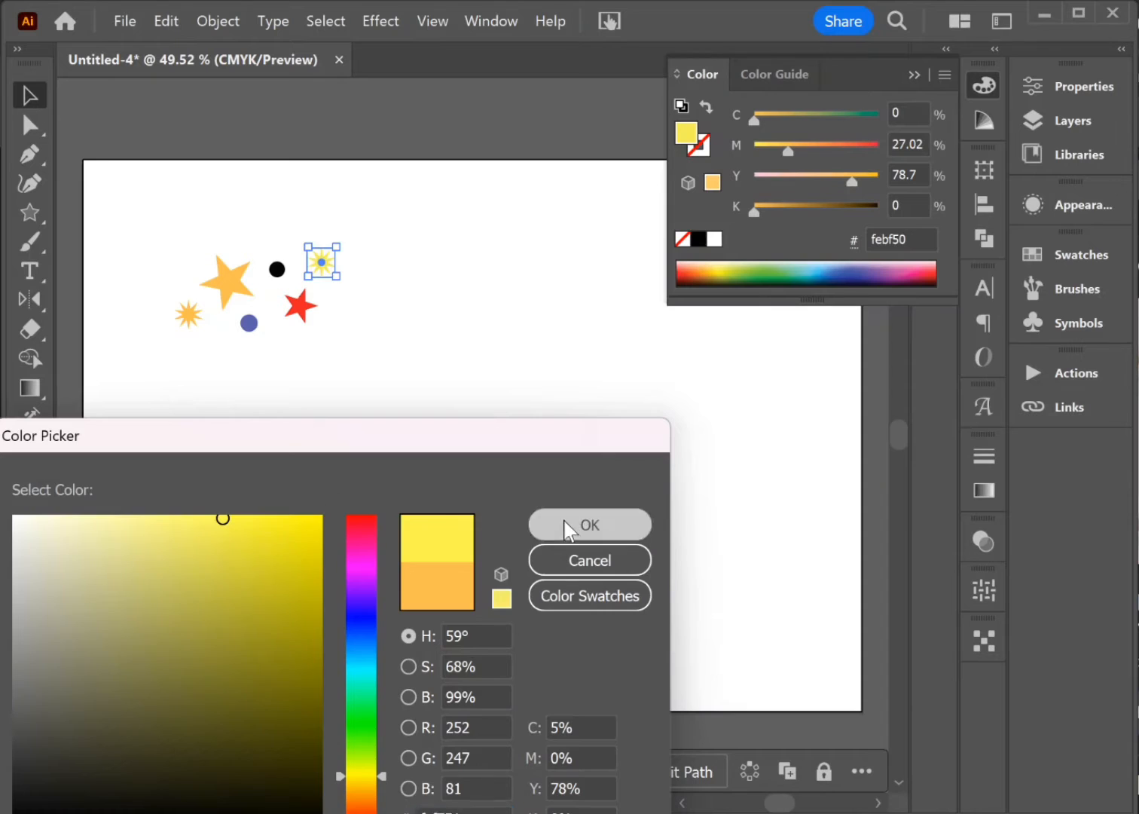
{"action": "left_click", "coordinate": [590, 524]}
{"action": "left_click", "coordinate": [196, 341]}
Step: Fill the lower-left ten-pointed star with pink #fc5186
{"action": "left_click", "coordinate": [188, 314]}
{"action": "double_click", "coordinate": [18, 622]}
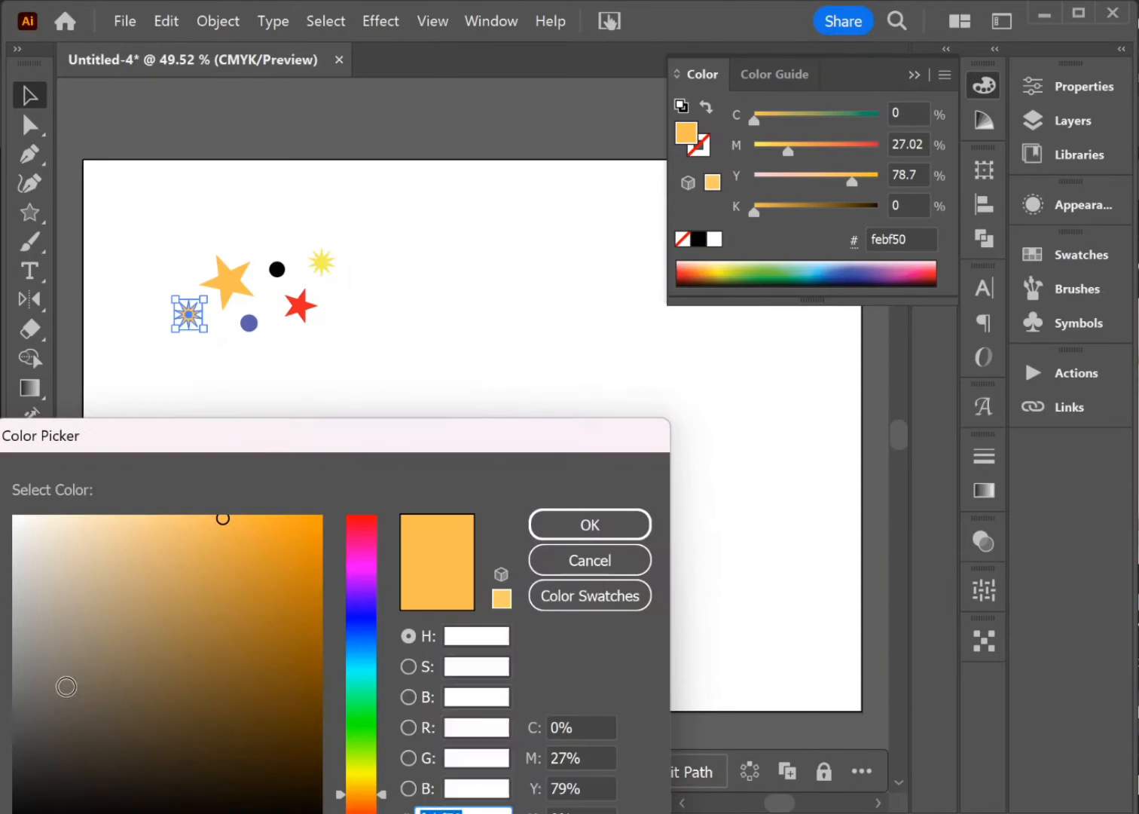
{"action": "left_click_drag", "start_coordinate": [360, 744], "coordinate": [372, 666]}
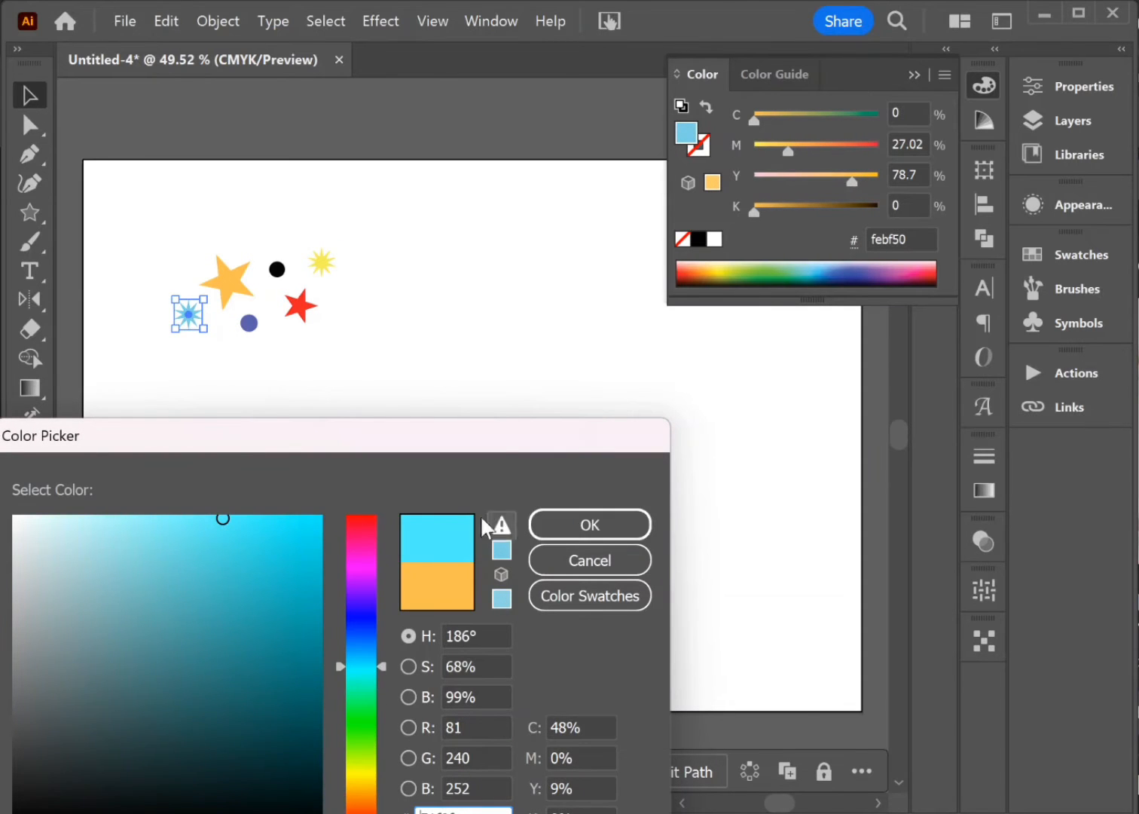
{"action": "left_click", "coordinate": [352, 554]}
{"action": "left_click", "coordinate": [362, 528]}
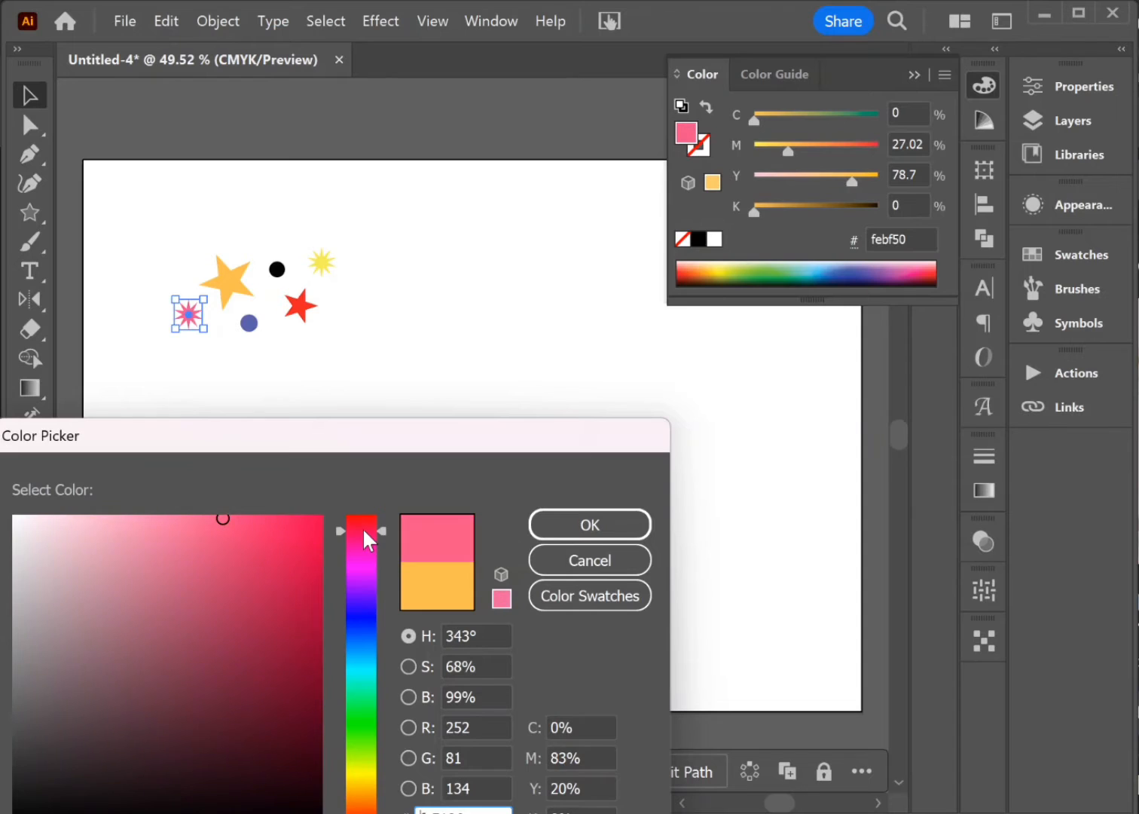
{"action": "left_click", "coordinate": [587, 523]}
{"action": "left_click", "coordinate": [292, 381]}
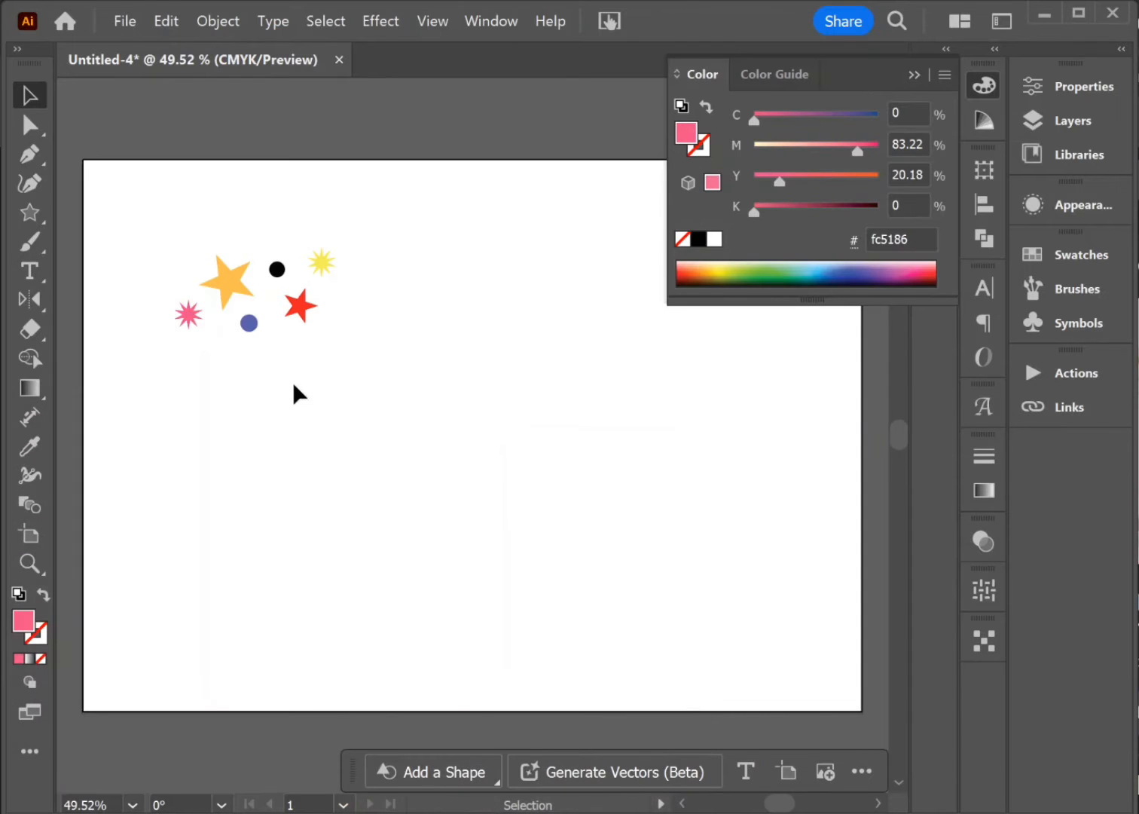
Step: Recolour the upper circle with the dark navy fill #051b6d and collapse the Color panel
{"action": "left_click", "coordinate": [279, 267]}
{"action": "double_click", "coordinate": [21, 622]}
{"action": "left_click", "coordinate": [361, 749]}
{"action": "left_click_drag", "start_coordinate": [360, 749], "coordinate": [360, 725]}
{"action": "left_click", "coordinate": [299, 543]}
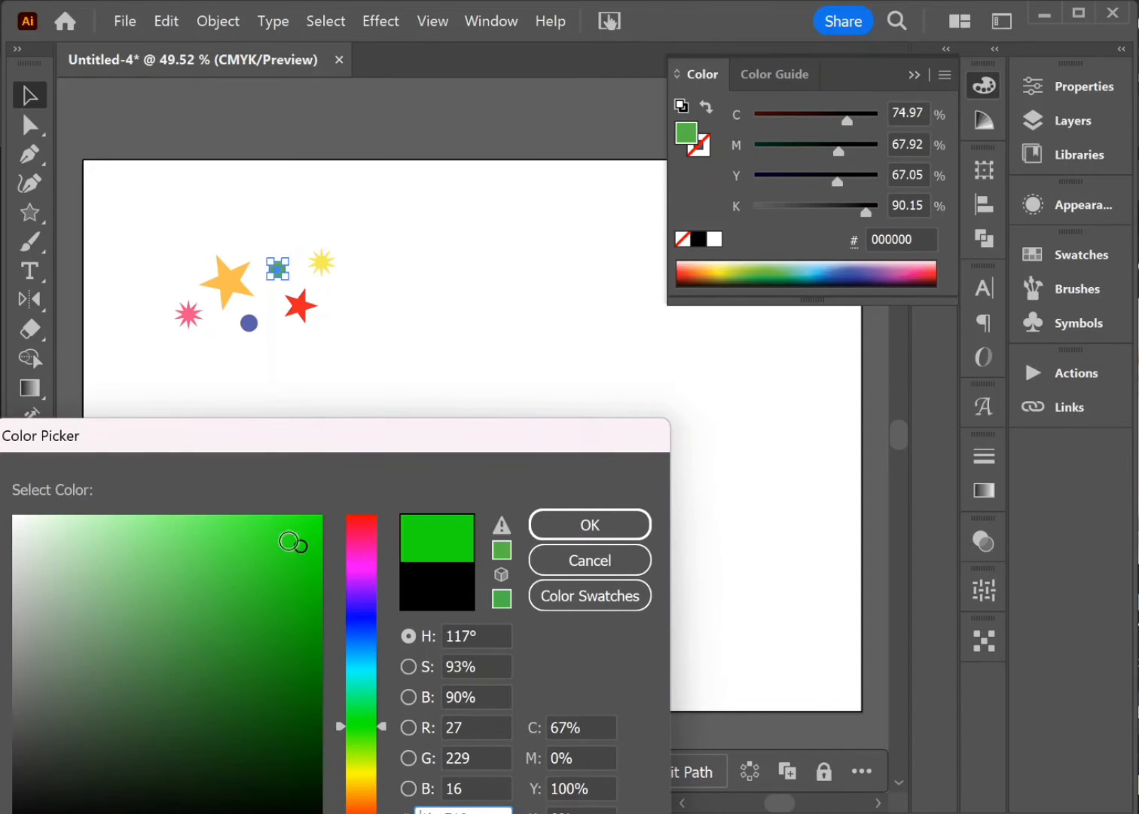
{"action": "left_click", "coordinate": [210, 524]}
{"action": "left_click", "coordinate": [364, 686]}
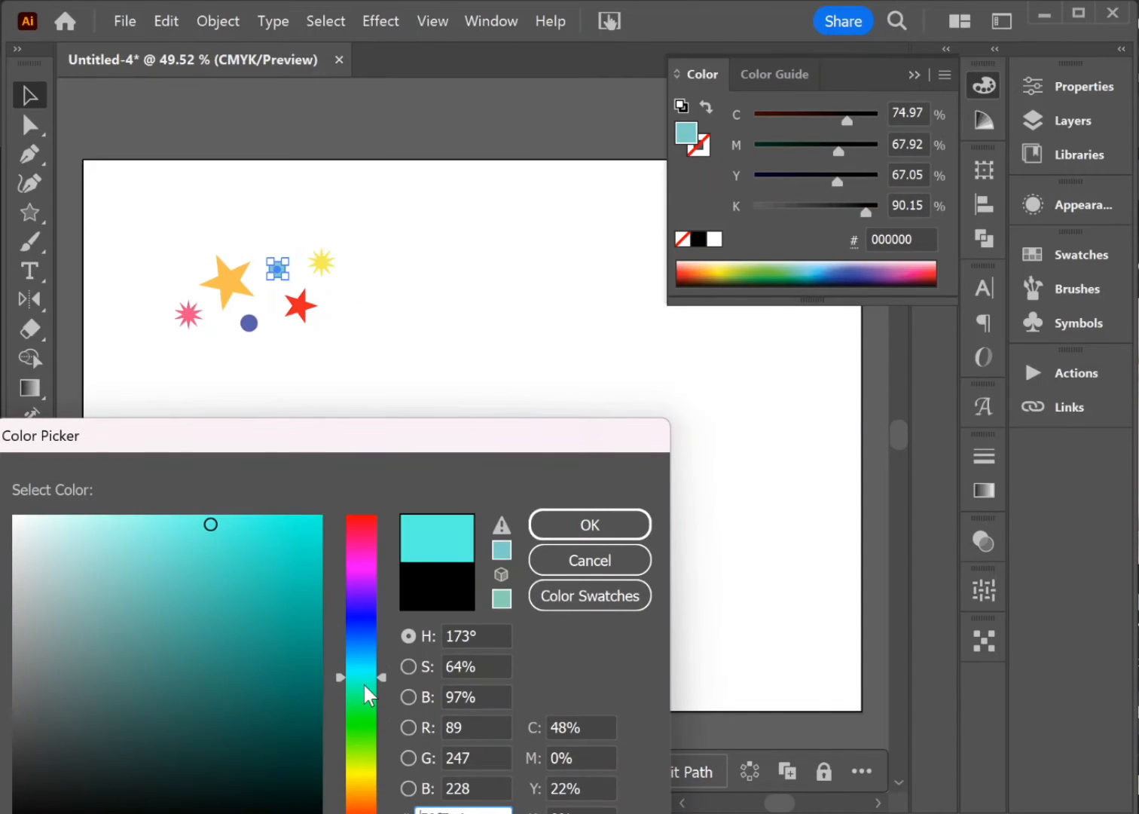
{"action": "left_click", "coordinate": [365, 621]}
{"action": "left_click", "coordinate": [122, 618]}
{"action": "left_click", "coordinate": [310, 686]}
{"action": "left_click", "coordinate": [589, 524]}
{"action": "left_click", "coordinate": [534, 374]}
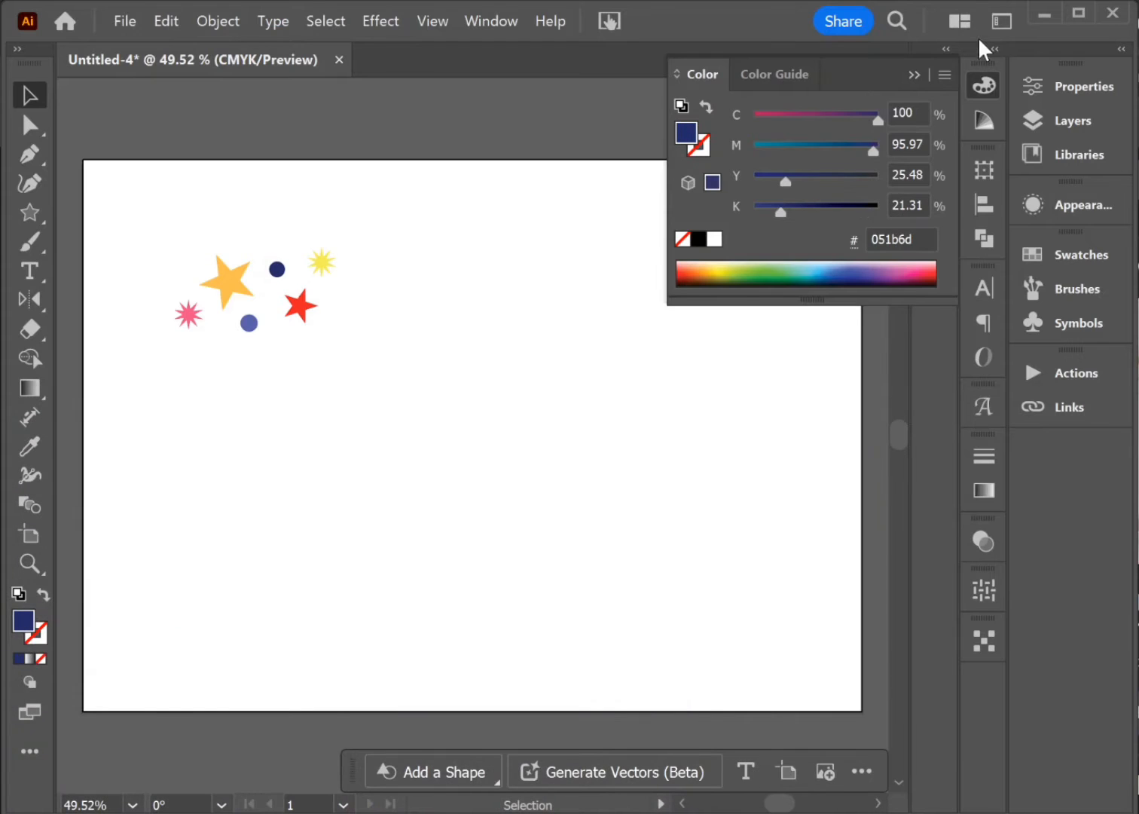
{"action": "left_click", "coordinate": [921, 71]}
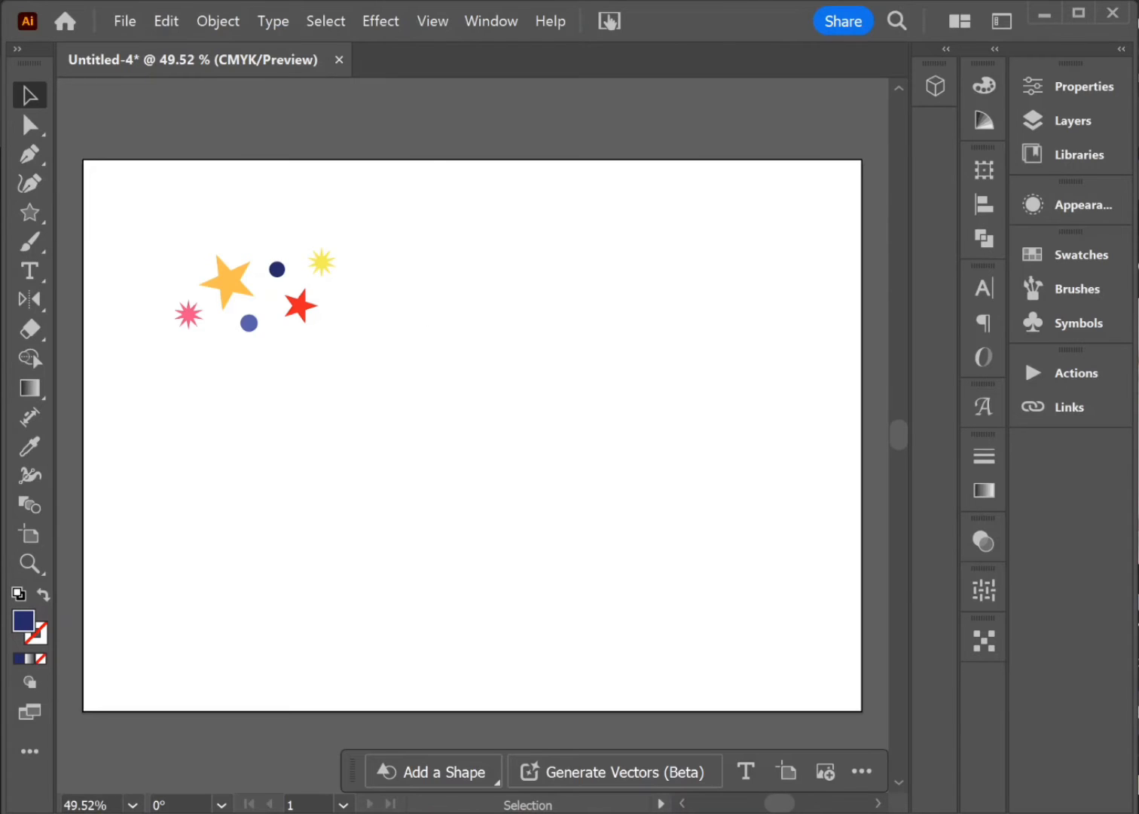
{"action": "left_click", "coordinate": [231, 277]}
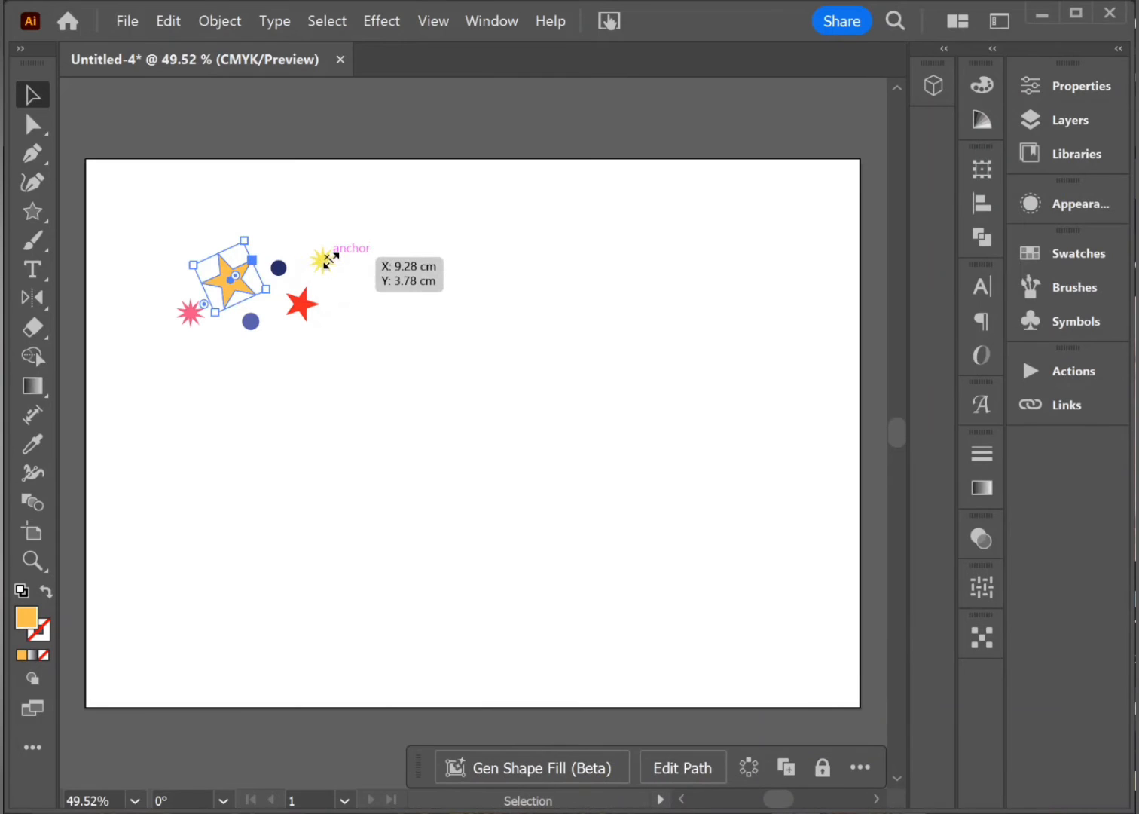
{"action": "left_click", "coordinate": [311, 471]}
{"action": "left_click", "coordinate": [305, 305]}
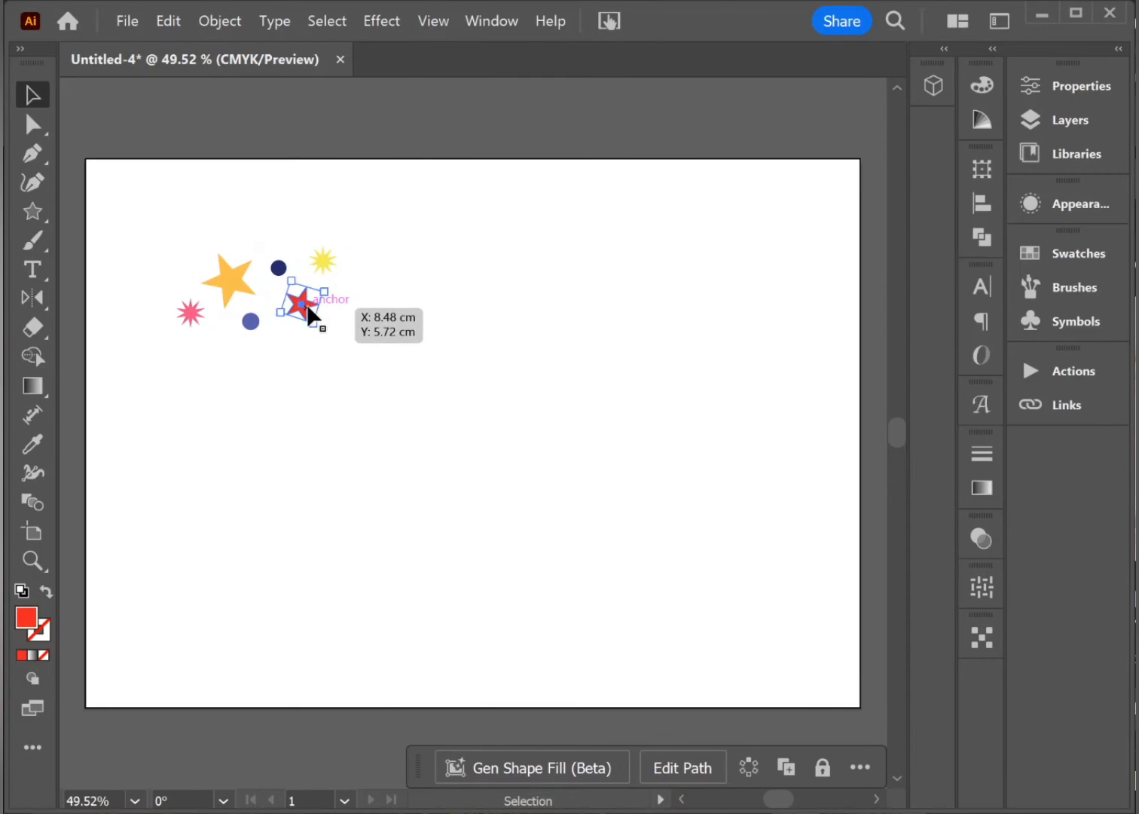
{"action": "left_click", "coordinate": [409, 222]}
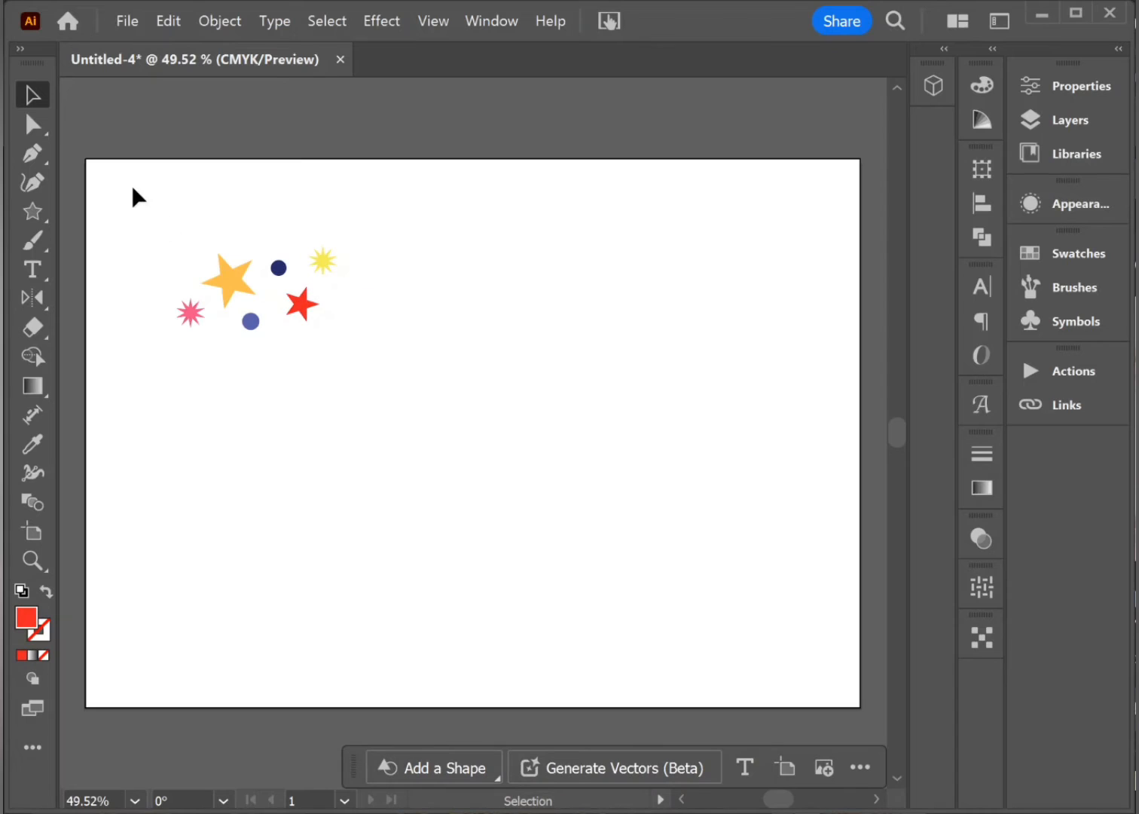
Step: Select all six stars and circles and start a new scatter brush from them, named party
{"action": "left_click_drag", "start_coordinate": [136, 214], "coordinate": [355, 363]}
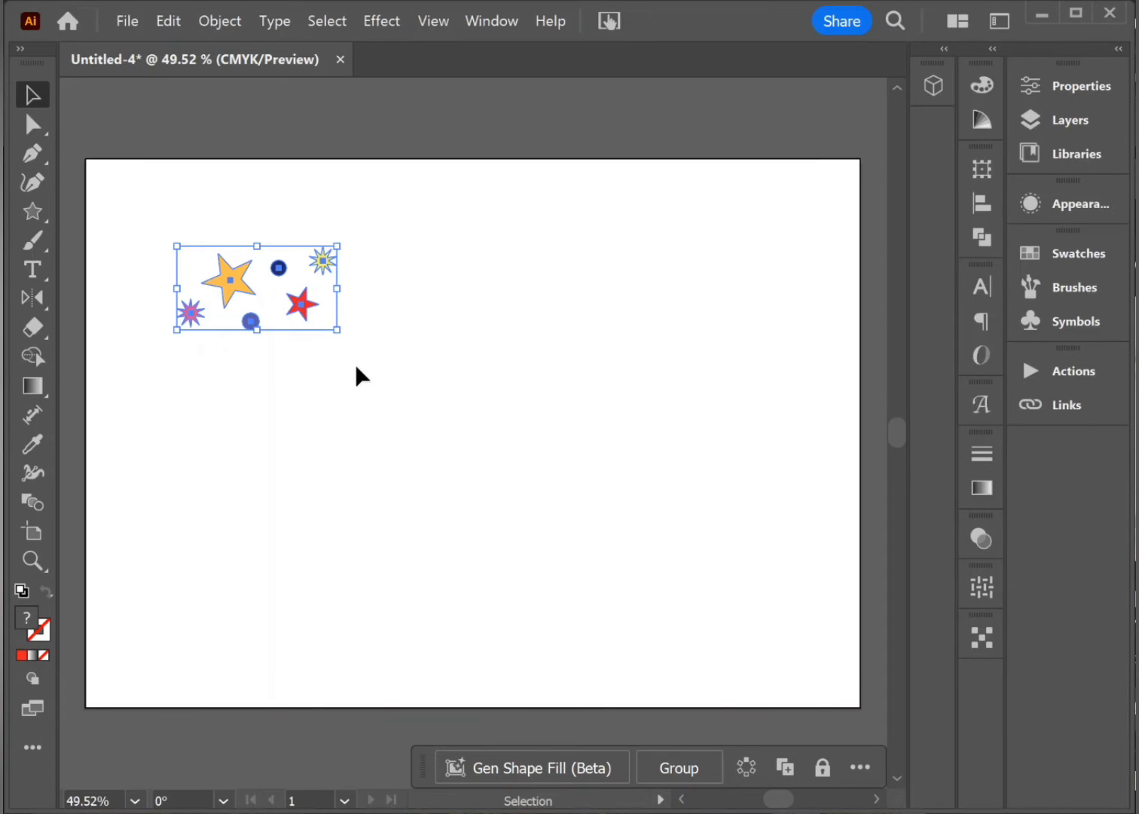
{"action": "left_click", "coordinate": [1076, 286]}
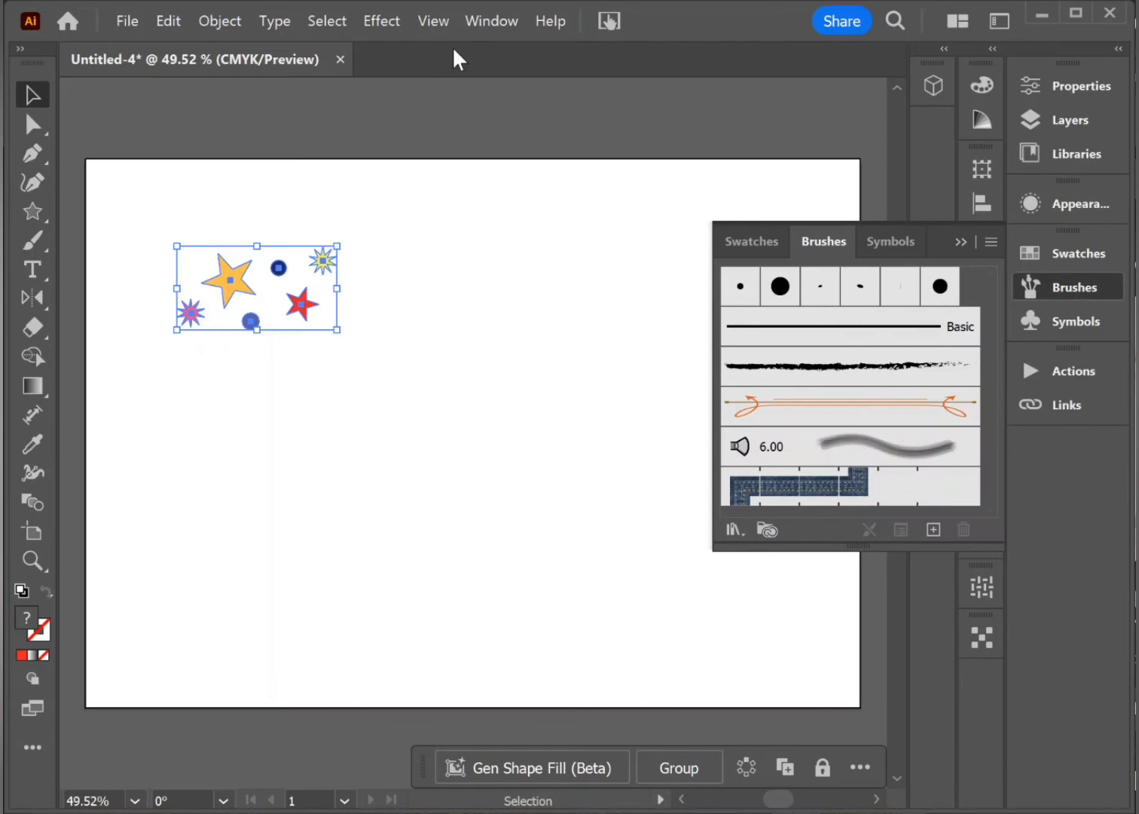
{"action": "left_click", "coordinate": [469, 22]}
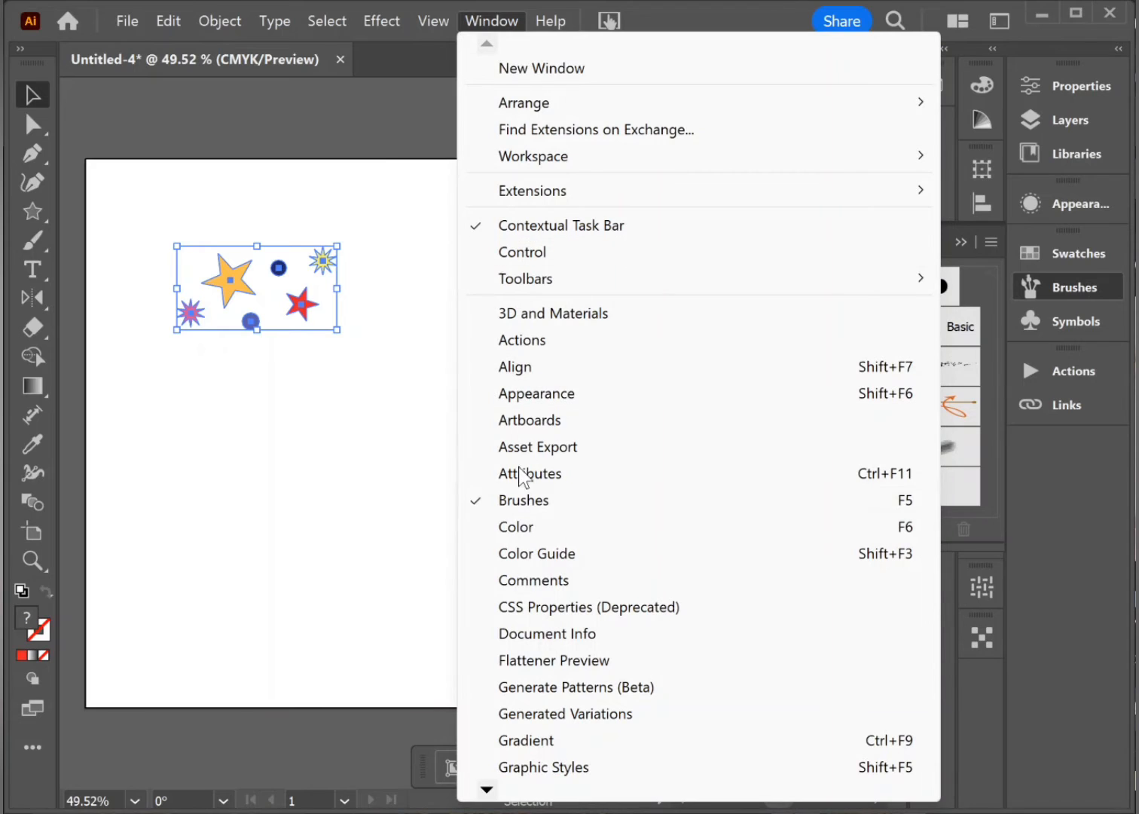
{"action": "left_click", "coordinate": [544, 506]}
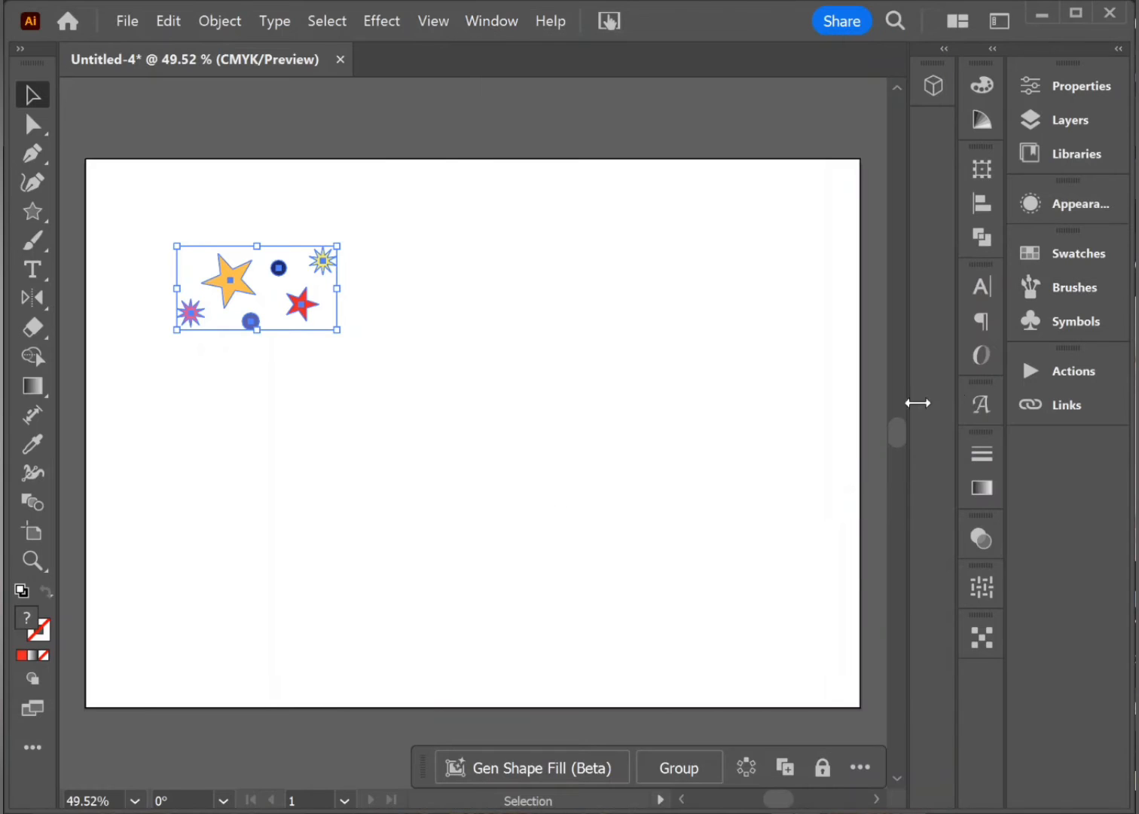
{"action": "left_click", "coordinate": [1068, 295]}
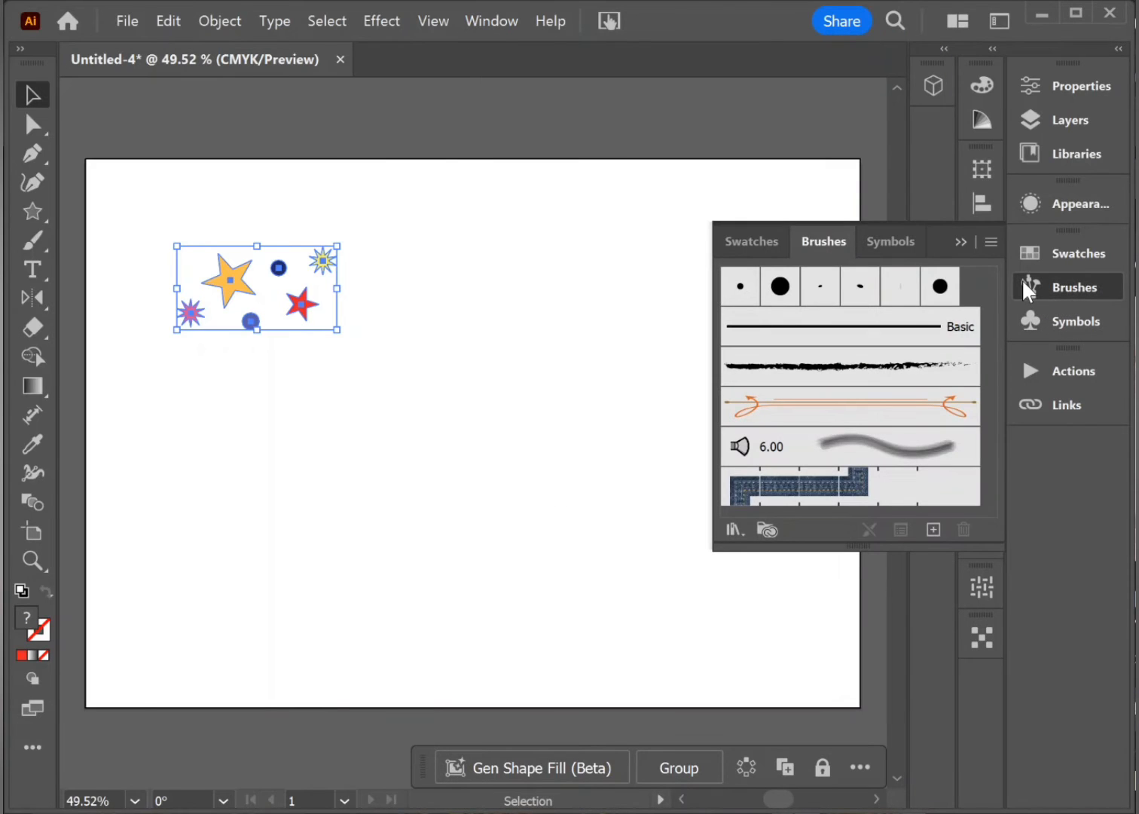
{"action": "left_click", "coordinate": [932, 530]}
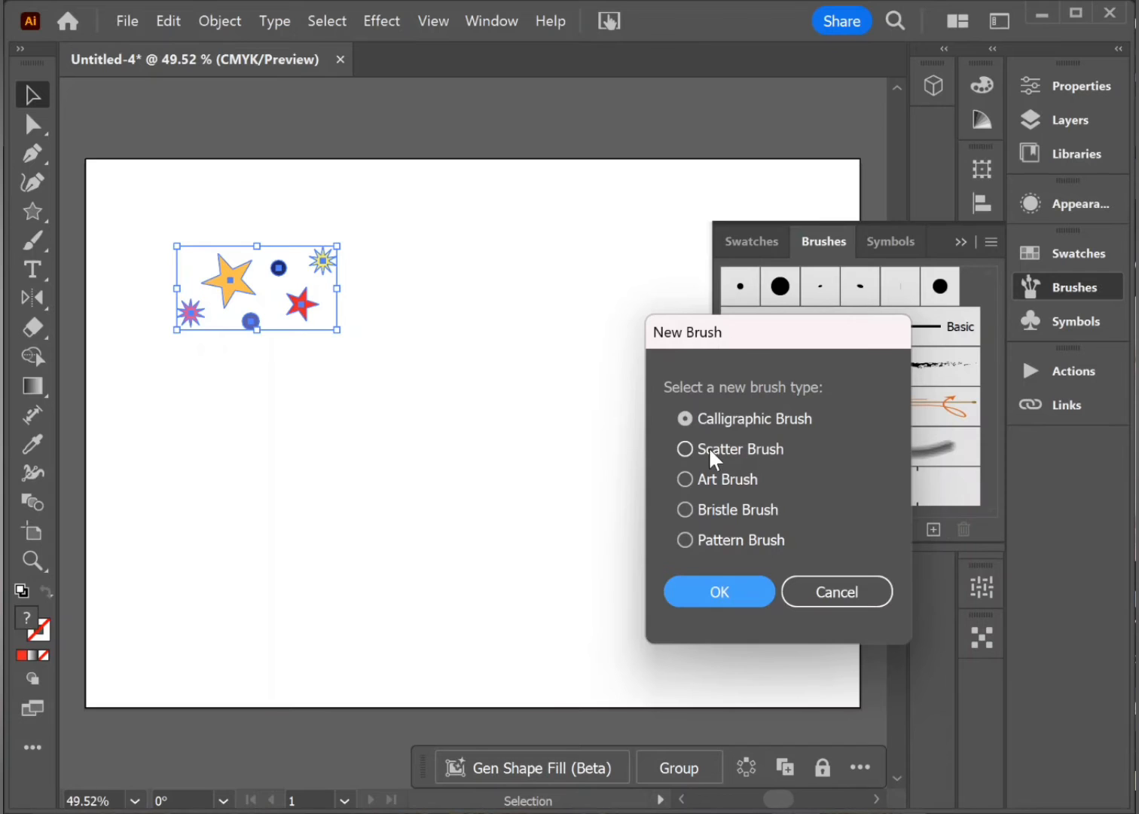
{"action": "left_click", "coordinate": [683, 447]}
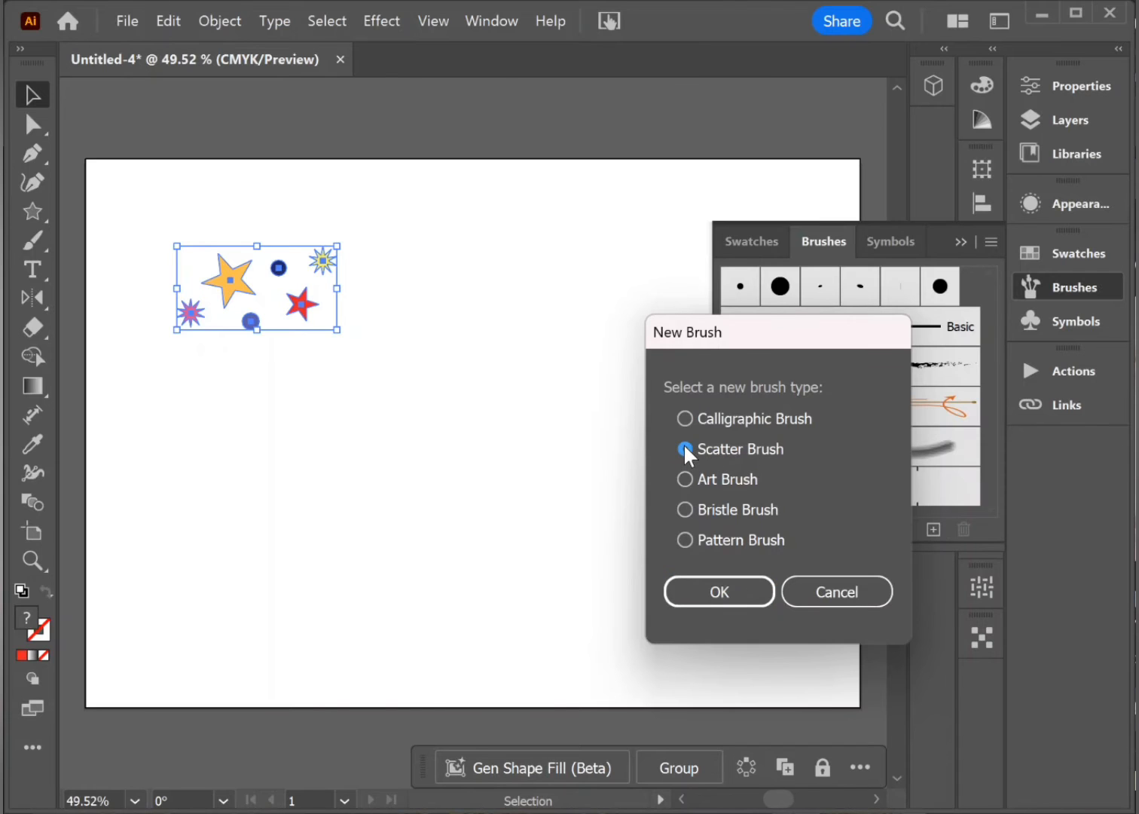
{"action": "left_click", "coordinate": [725, 587]}
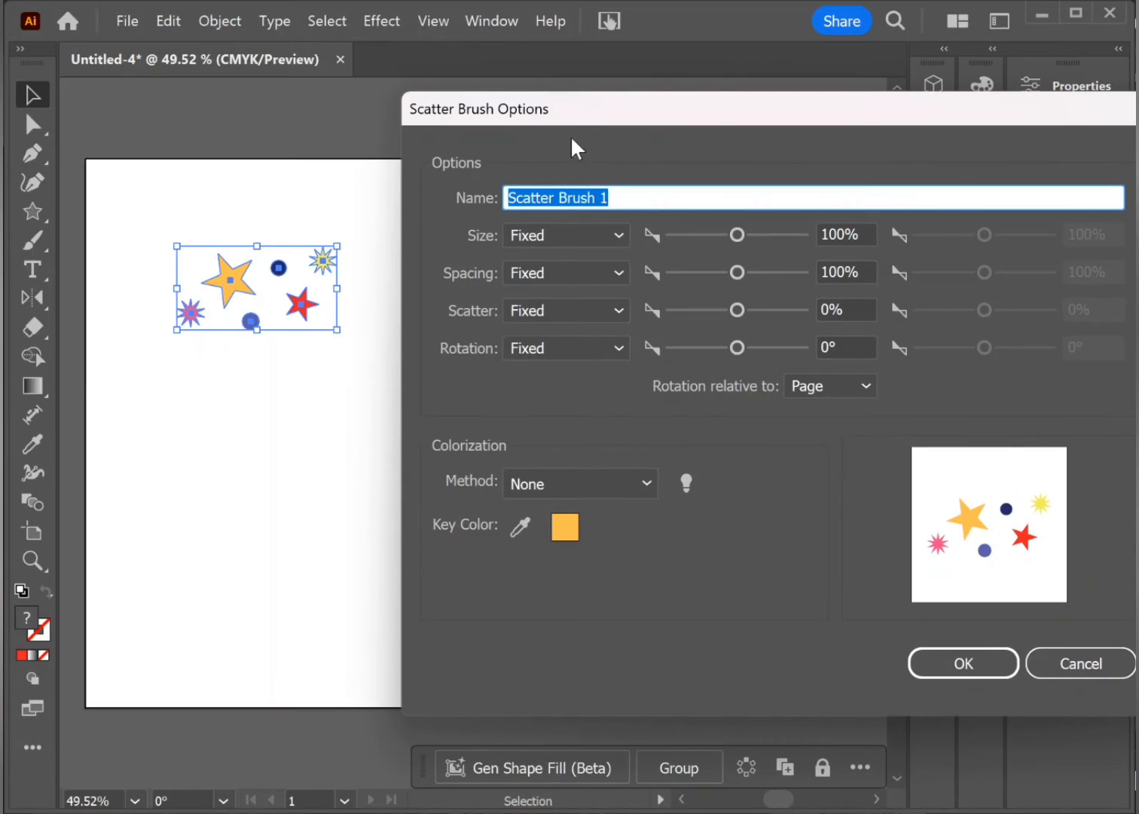
{"action": "left_click_drag", "start_coordinate": [580, 117], "coordinate": [481, 97]}
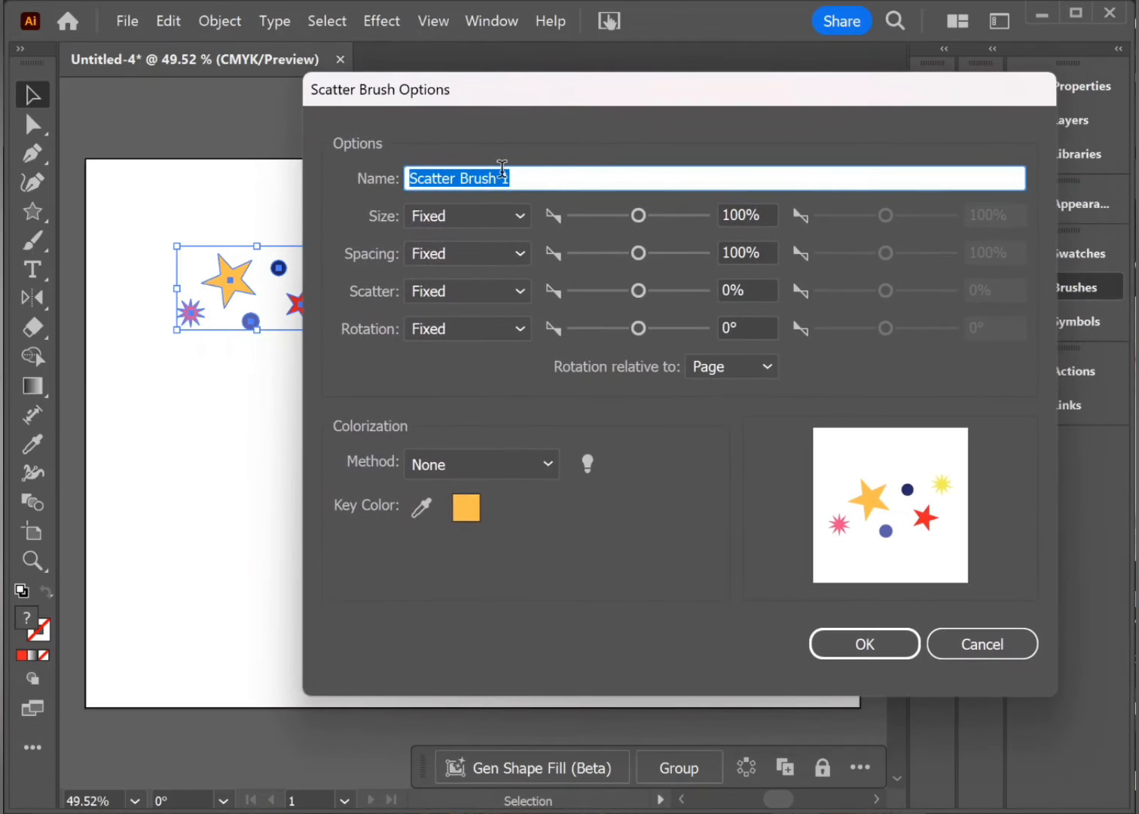
{"action": "type", "text": "party"}
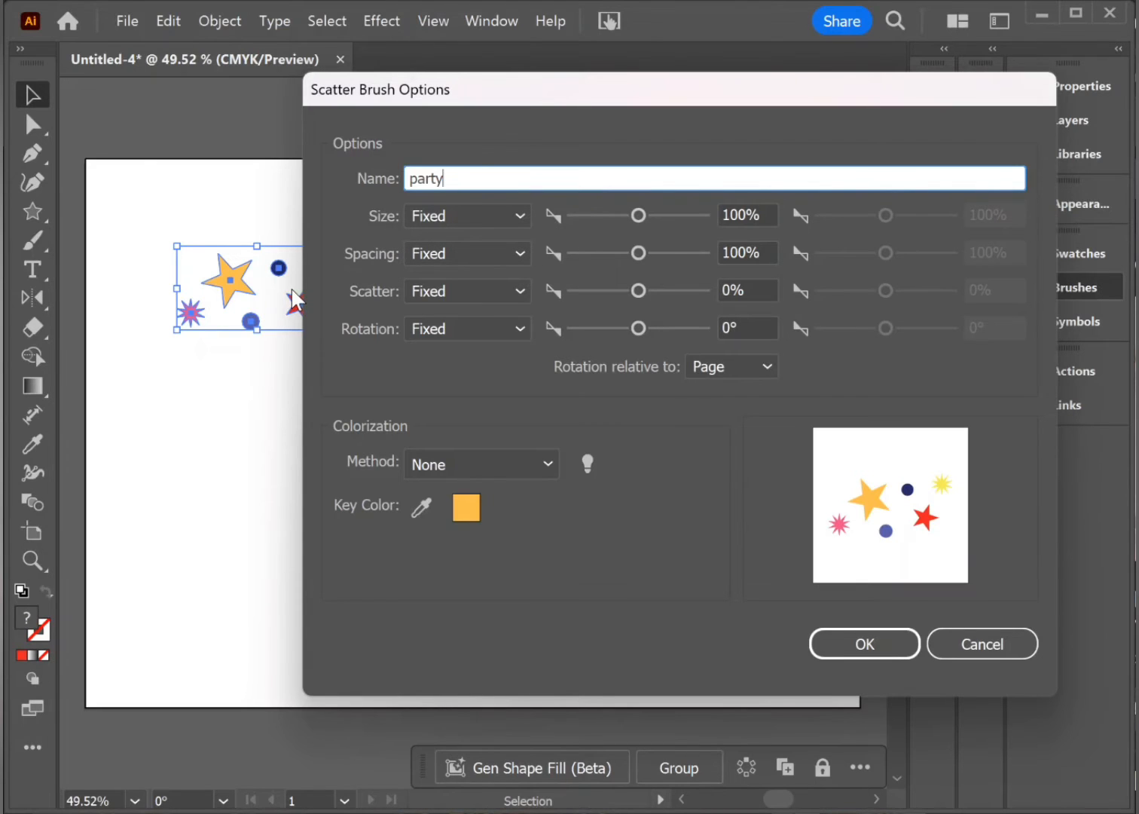
{"action": "mouse_move", "coordinate": [639, 253]}
{"action": "left_mouse_down"}
{"action": "mouse_move", "coordinate": [617, 254]}
{"action": "mouse_move", "coordinate": [633, 251]}
{"action": "left_mouse_up"}
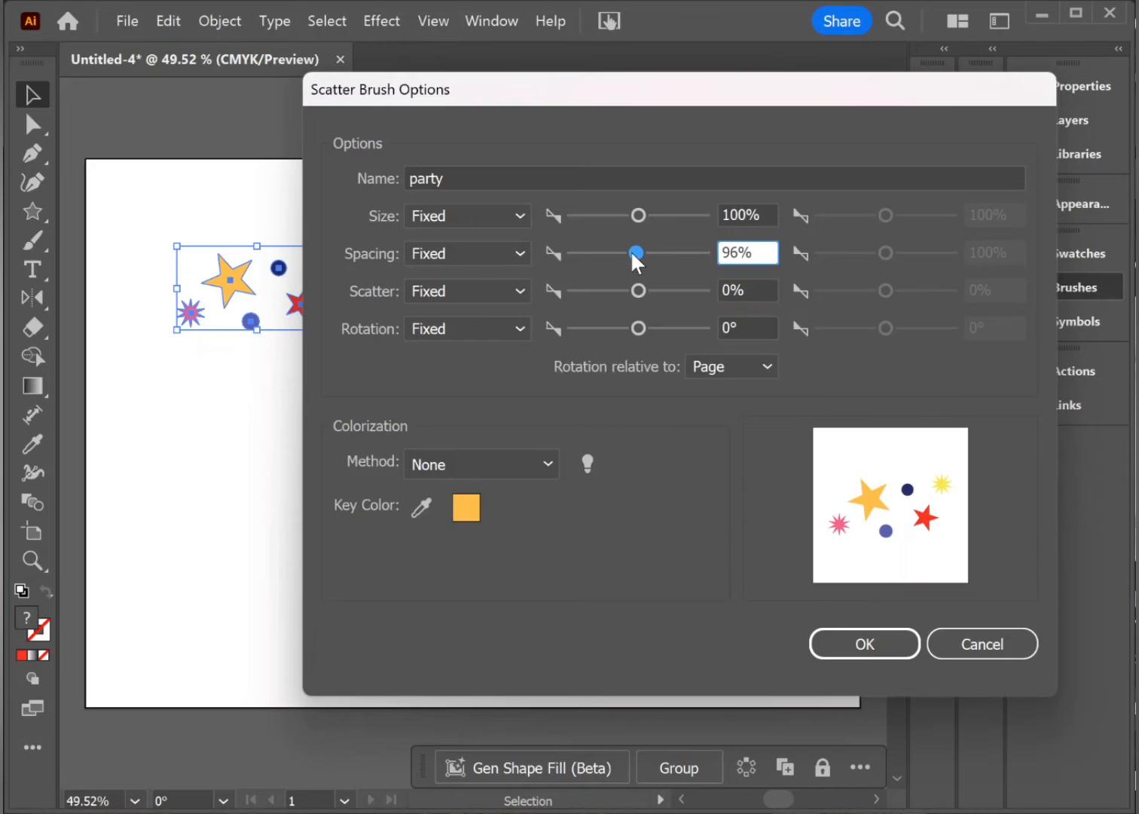
{"action": "type", "text": "100"}
{"action": "key", "text": "Delete"}
{"action": "key", "text": "Delete"}
{"action": "left_click", "coordinate": [410, 292]}
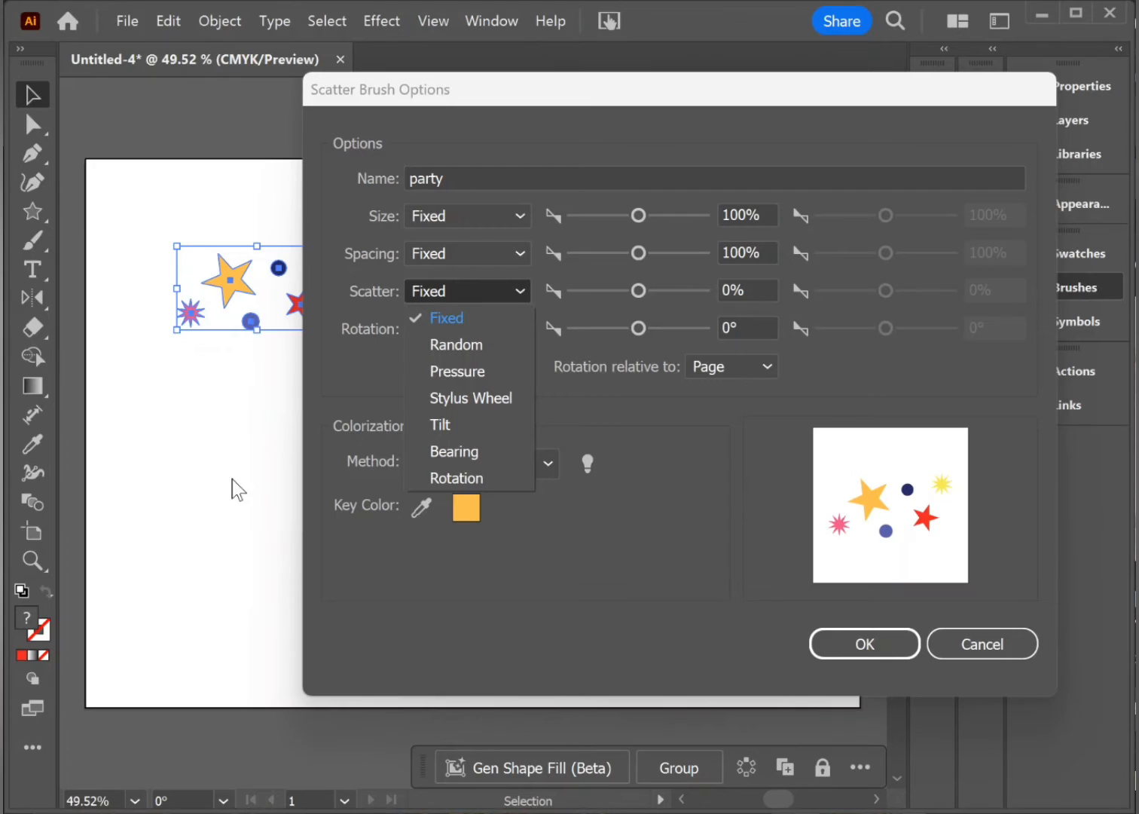
{"action": "left_click", "coordinate": [447, 292]}
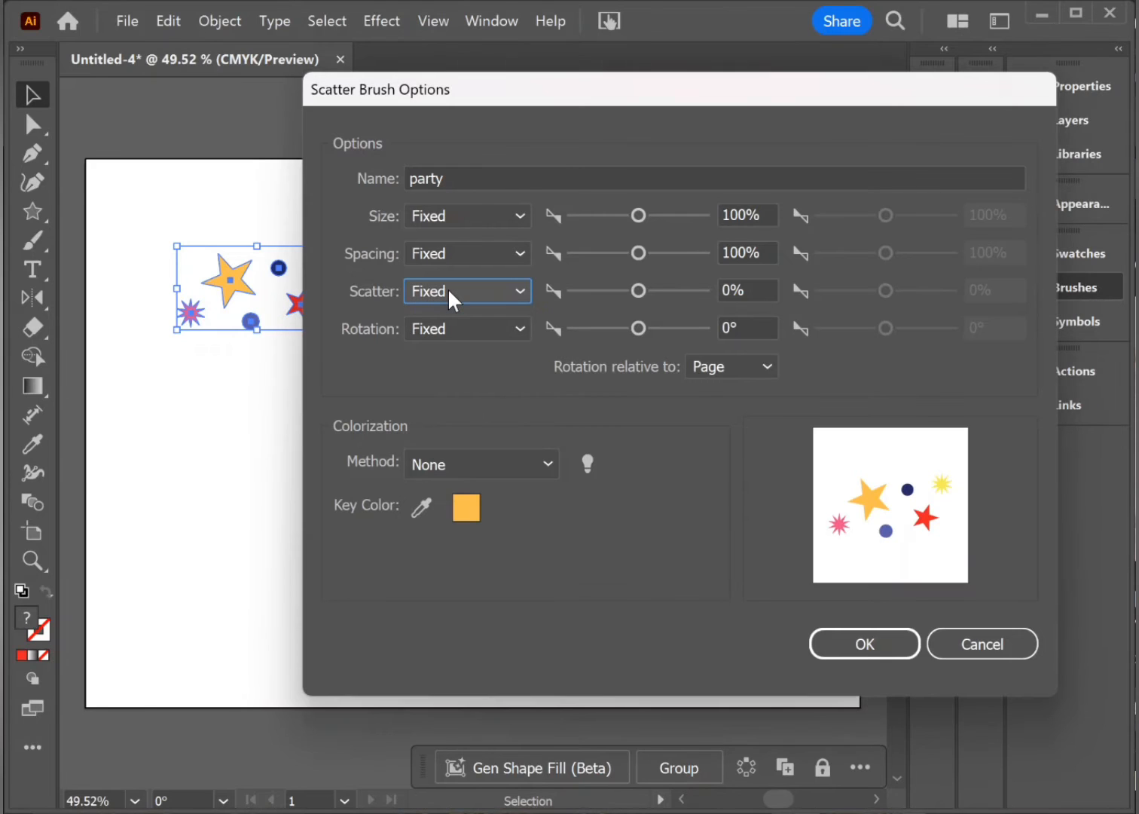
Step: Set the party brush's rotation, size, spacing and scatter to Random, keep colorization at None, and save the brush
{"action": "left_click", "coordinate": [439, 329]}
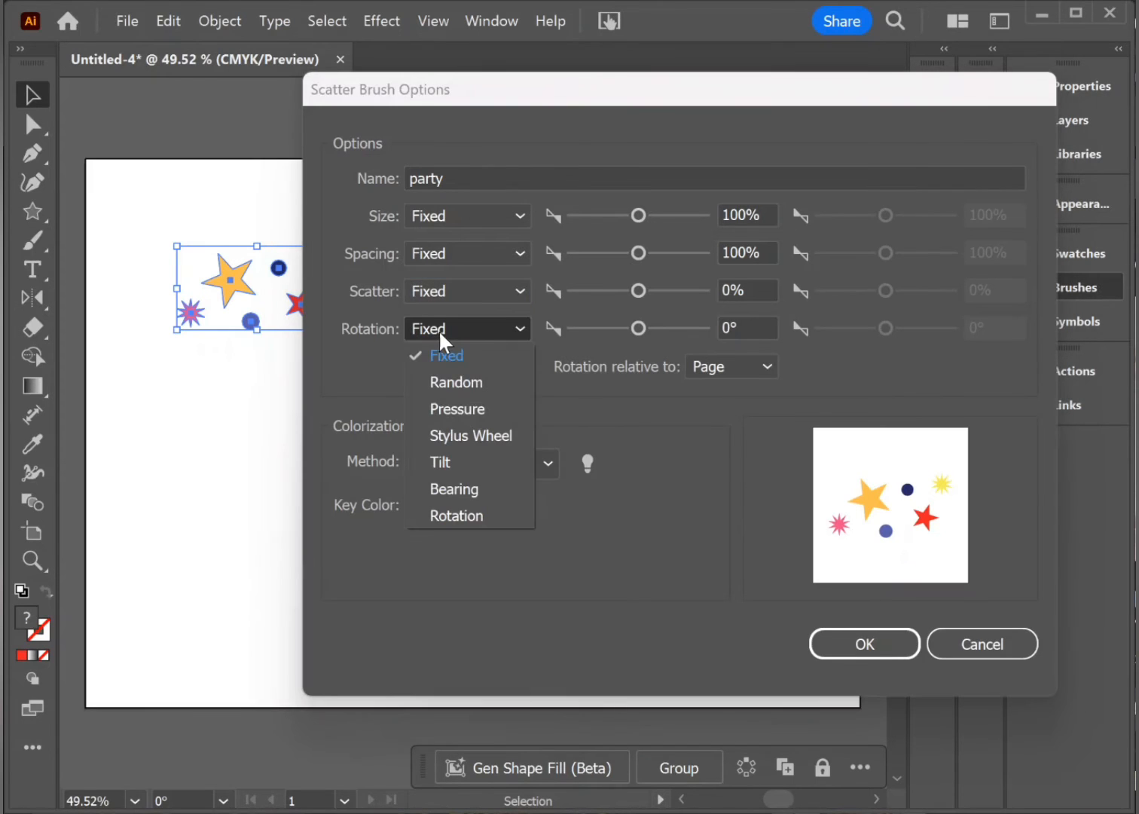
{"action": "left_click", "coordinate": [457, 377]}
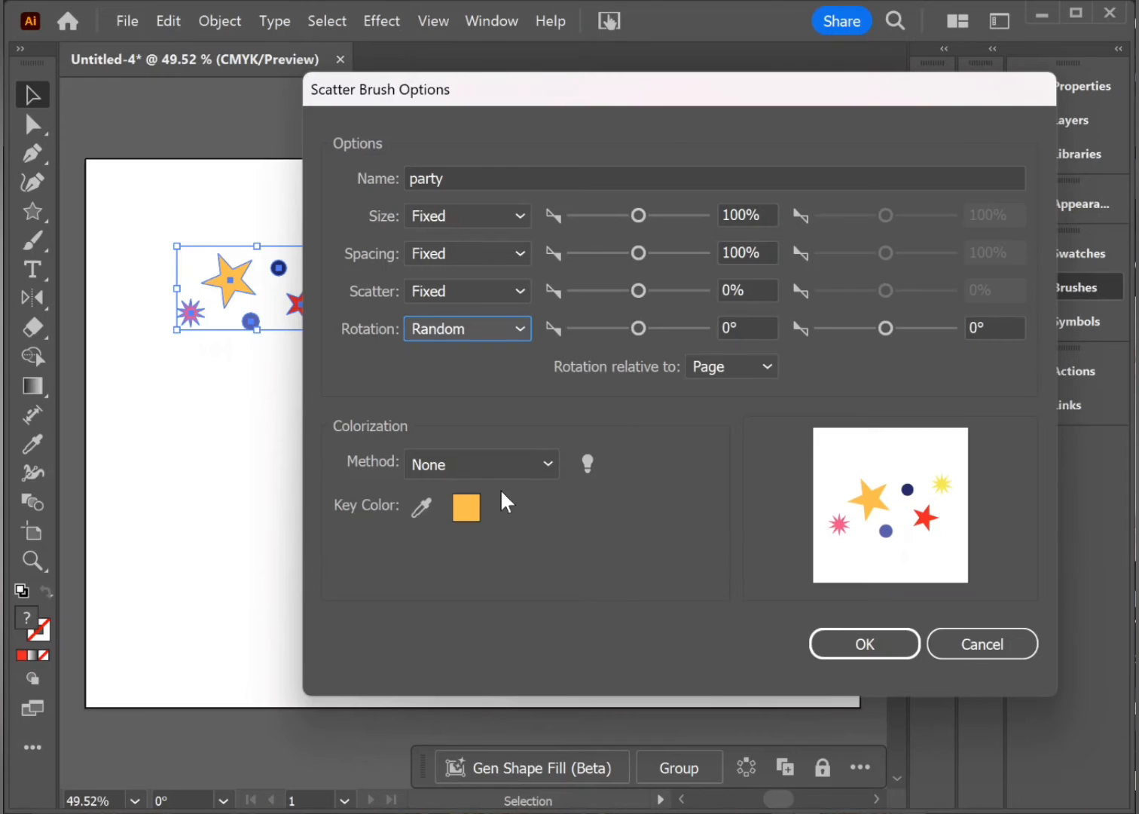
{"action": "left_click", "coordinate": [446, 213]}
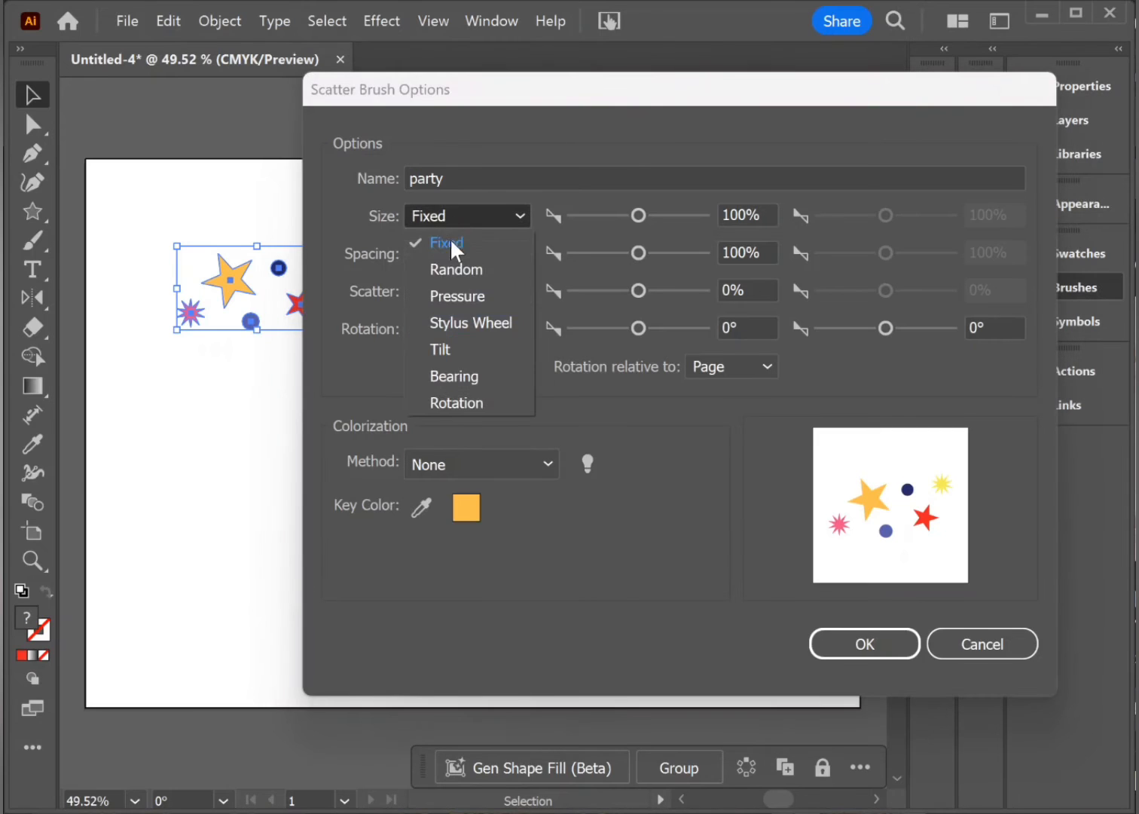
{"action": "left_click", "coordinate": [442, 265]}
{"action": "left_click", "coordinate": [453, 251]}
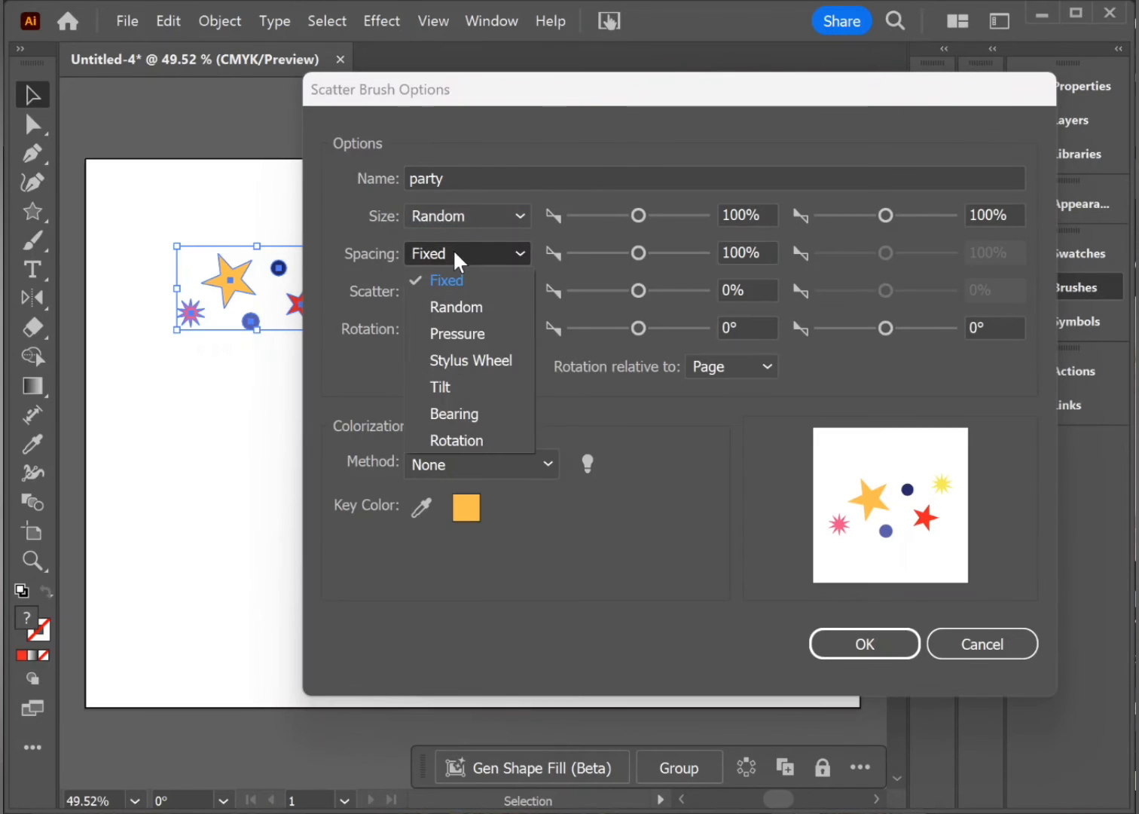
{"action": "left_click", "coordinate": [453, 302]}
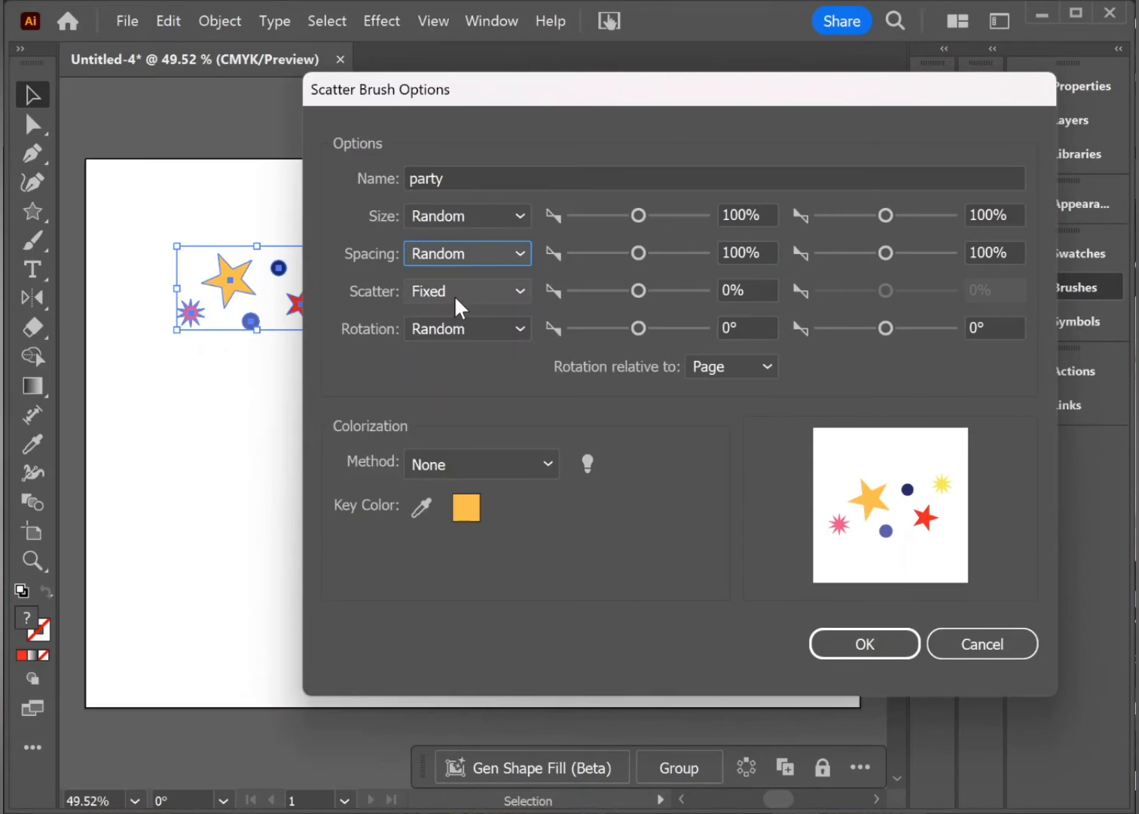
{"action": "left_click", "coordinate": [454, 295]}
{"action": "left_click", "coordinate": [461, 340]}
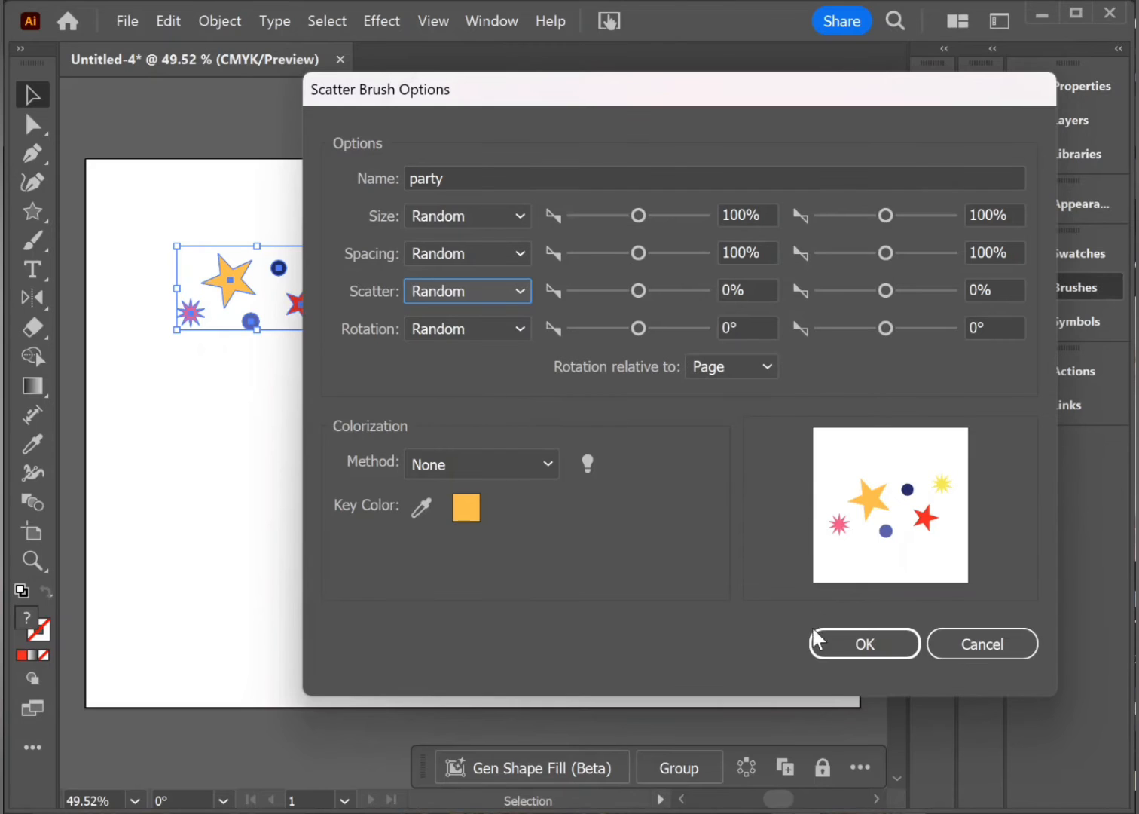
{"action": "left_click", "coordinate": [531, 456]}
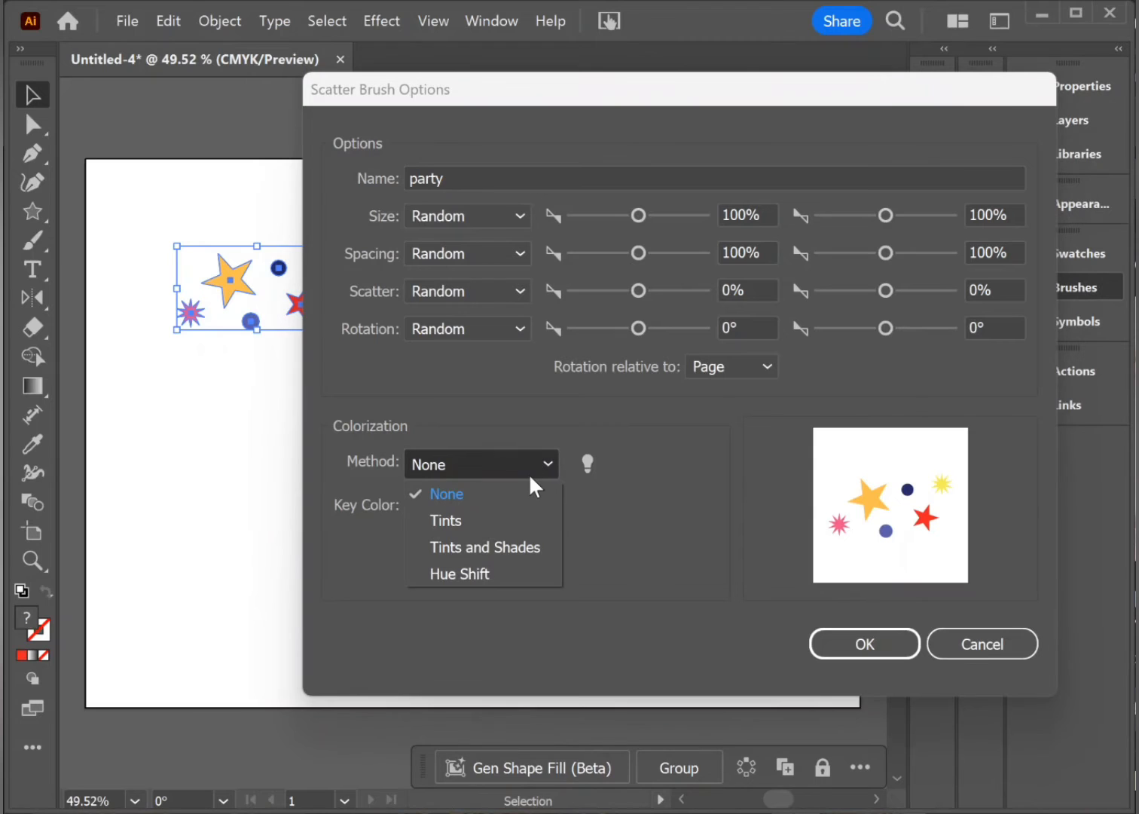
{"action": "left_click", "coordinate": [531, 467]}
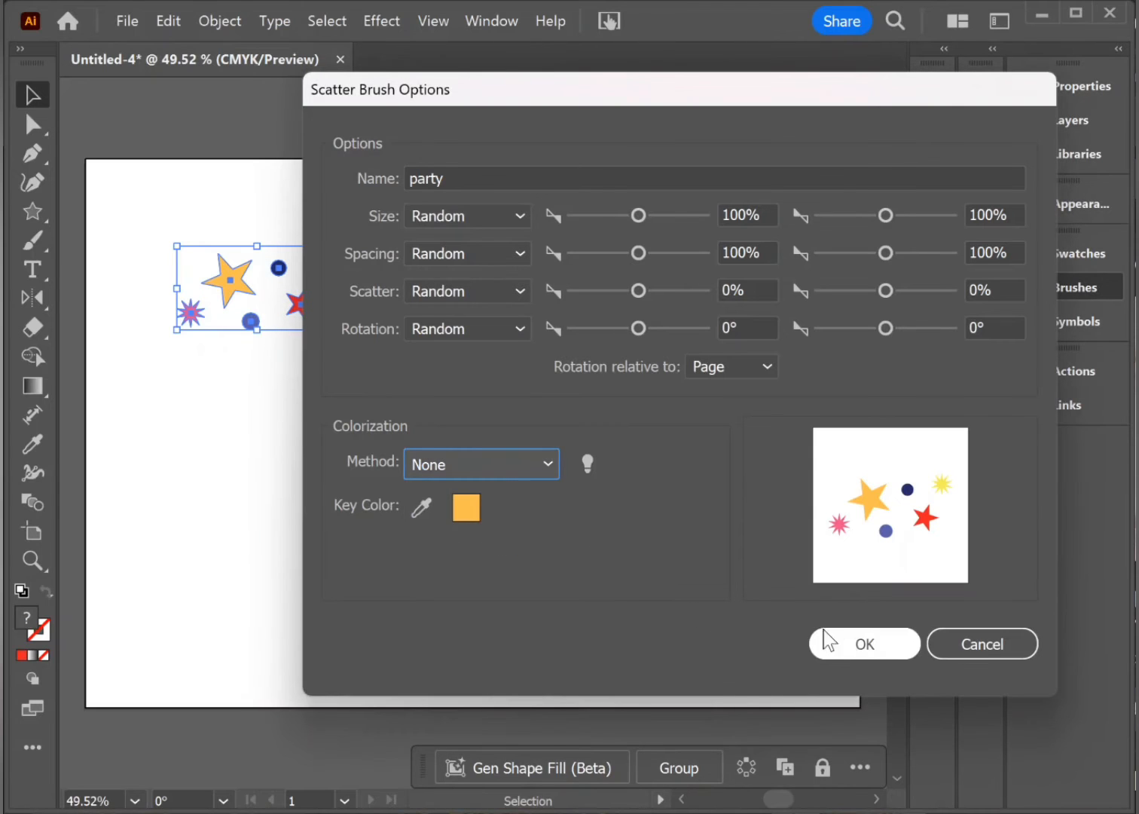
{"action": "left_click", "coordinate": [880, 644]}
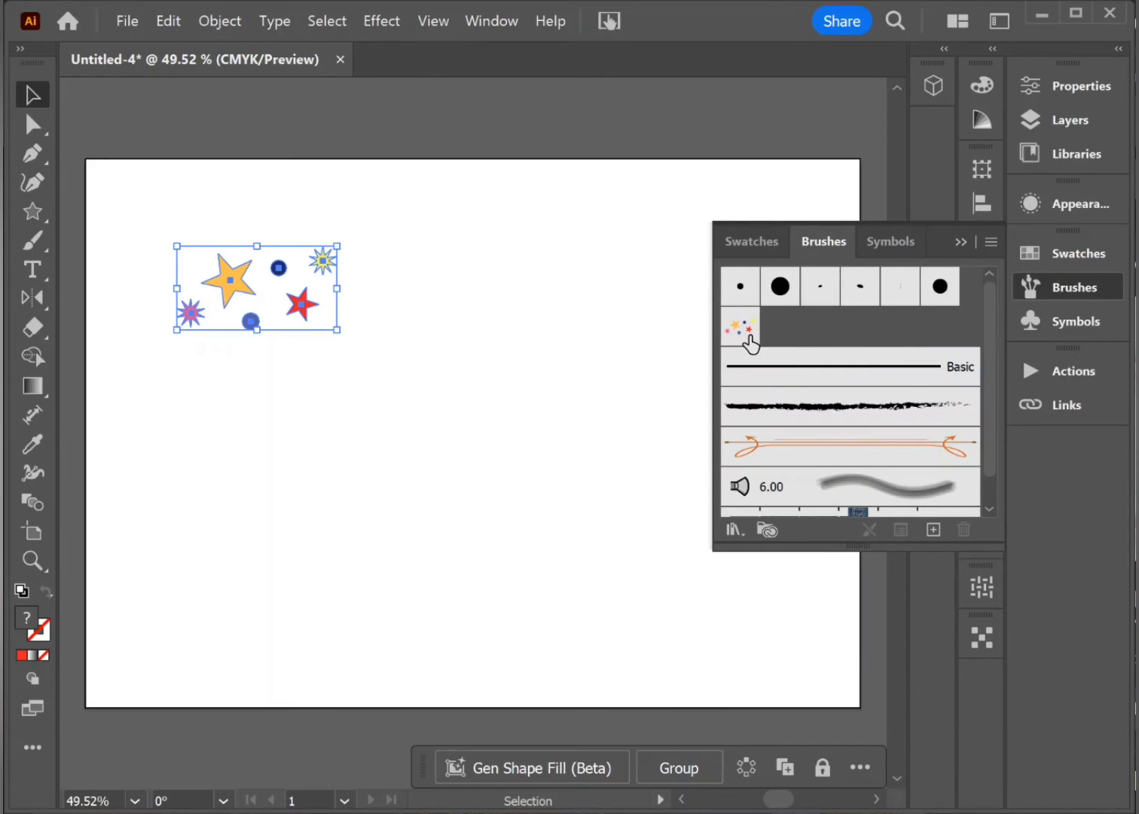
Step: Paint three freehand test strokes across the artboard with the Paintbrush tool and the party scatter brush
{"action": "left_click", "coordinate": [33, 242]}
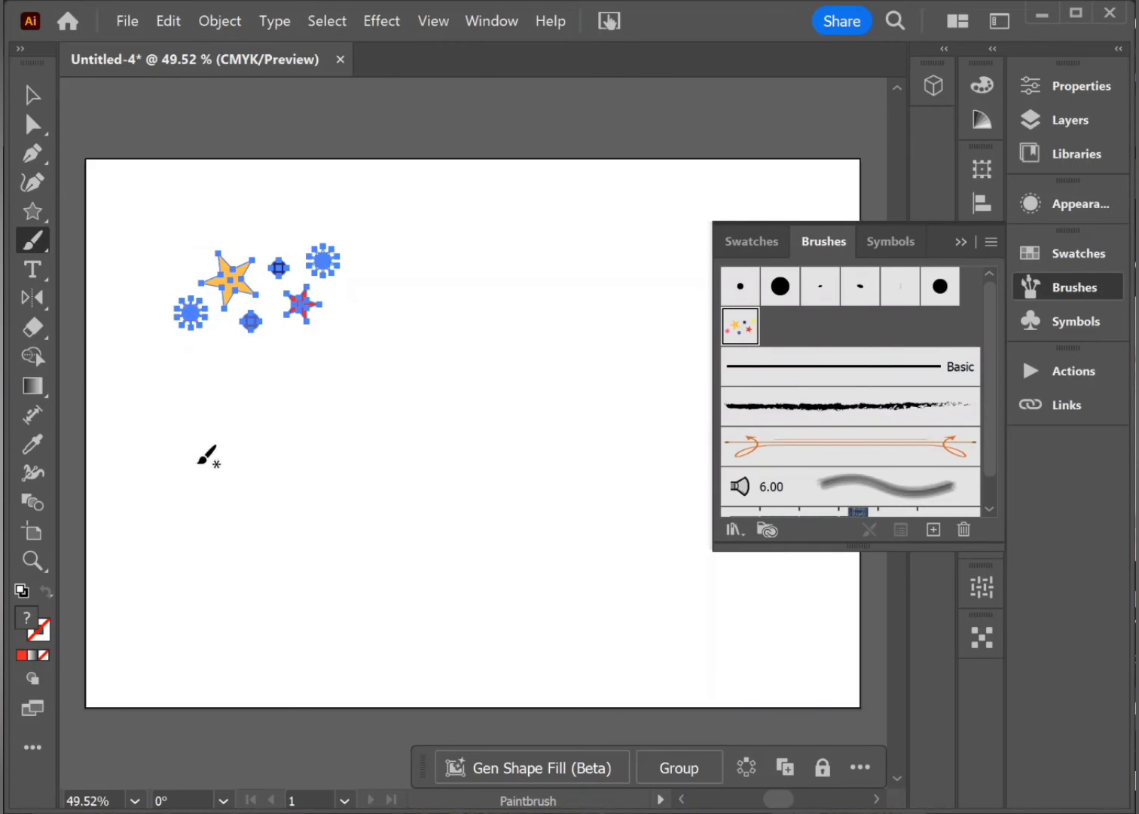
{"action": "left_click", "coordinate": [742, 337]}
{"action": "mouse_move", "coordinate": [208, 533]}
{"action": "left_mouse_down"}
{"action": "mouse_move", "coordinate": [459, 358]}
{"action": "mouse_move", "coordinate": [379, 550]}
{"action": "mouse_move", "coordinate": [630, 611]}
{"action": "left_mouse_up"}
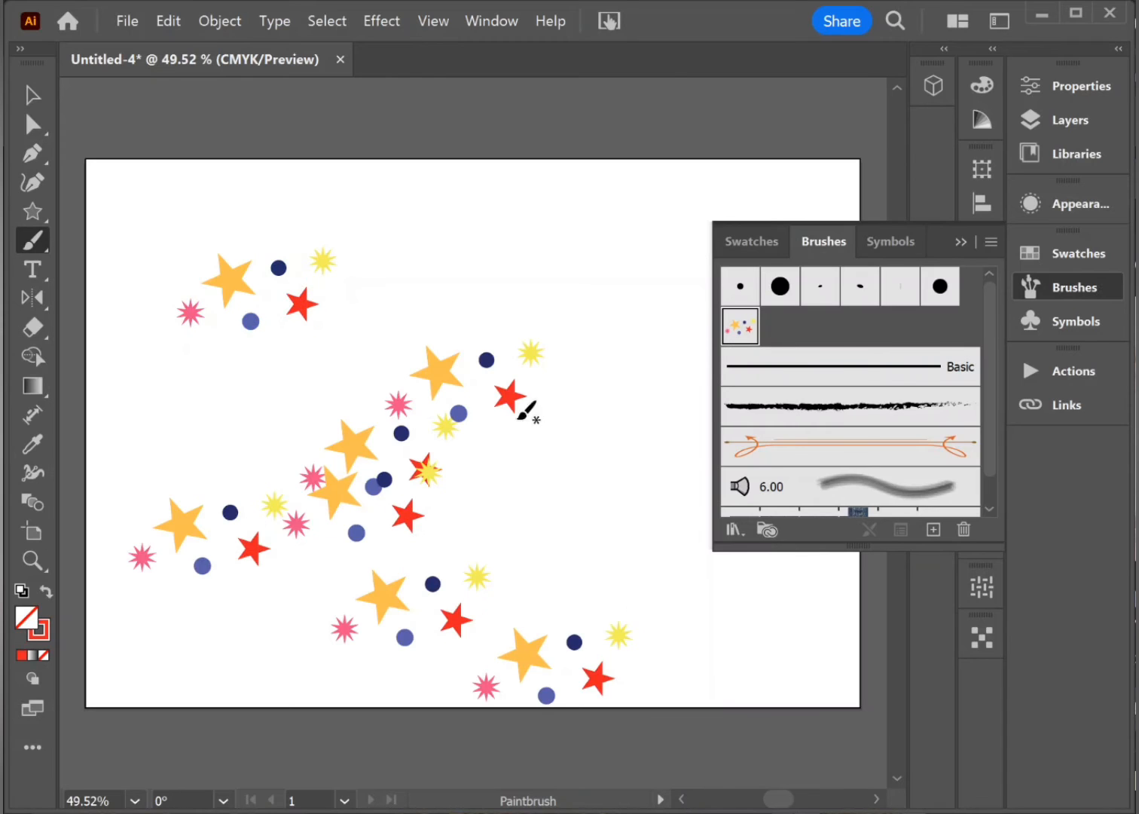
{"action": "mouse_move", "coordinate": [485, 244]}
{"action": "left_mouse_down"}
{"action": "mouse_move", "coordinate": [540, 456]}
{"action": "mouse_move", "coordinate": [653, 527]}
{"action": "left_mouse_up"}
{"action": "mouse_move", "coordinate": [800, 700]}
{"action": "left_mouse_down"}
{"action": "mouse_move", "coordinate": [461, 311]}
{"action": "mouse_move", "coordinate": [180, 113]}
{"action": "left_mouse_up"}
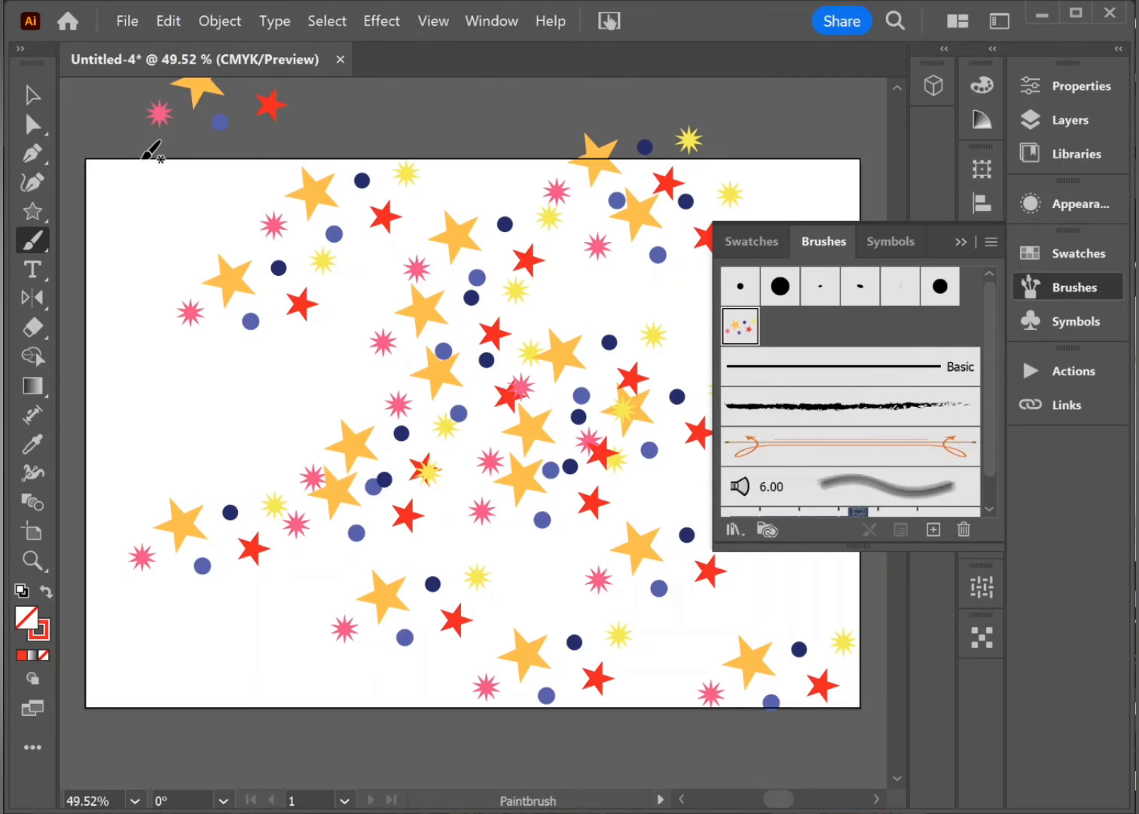
Step: Undo the three test brush strokes and deselect the original cluster of shapes
{"action": "left_click", "coordinate": [32, 94]}
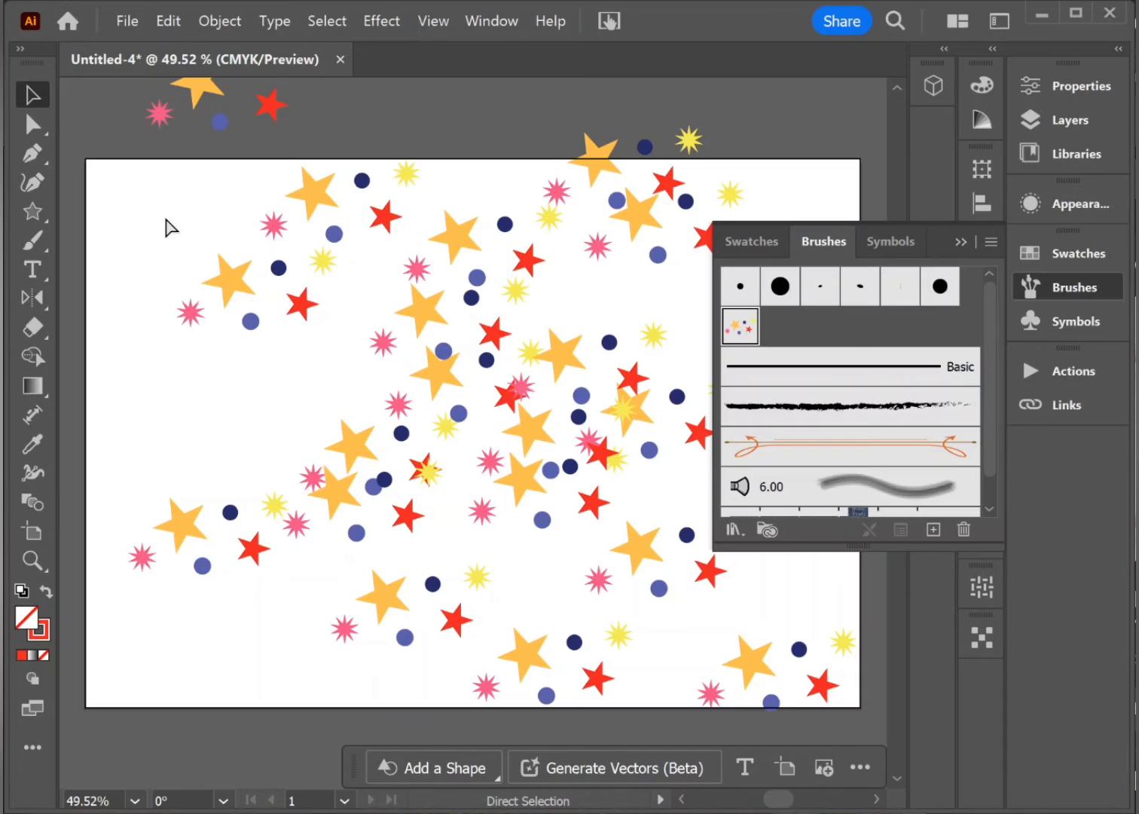
{"action": "key", "text": "ctrl+z"}
{"action": "key", "text": "ctrl+z"}
{"action": "key", "text": "ctrl+z"}
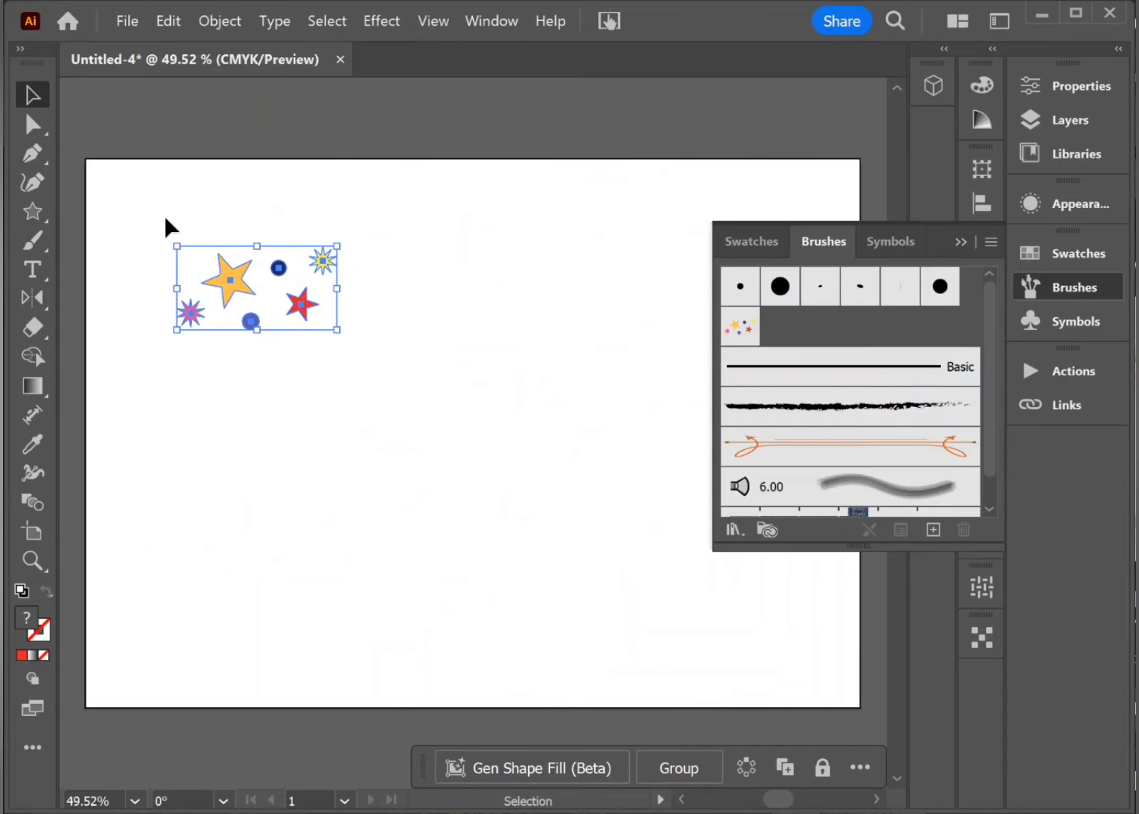
{"action": "left_click", "coordinate": [486, 119]}
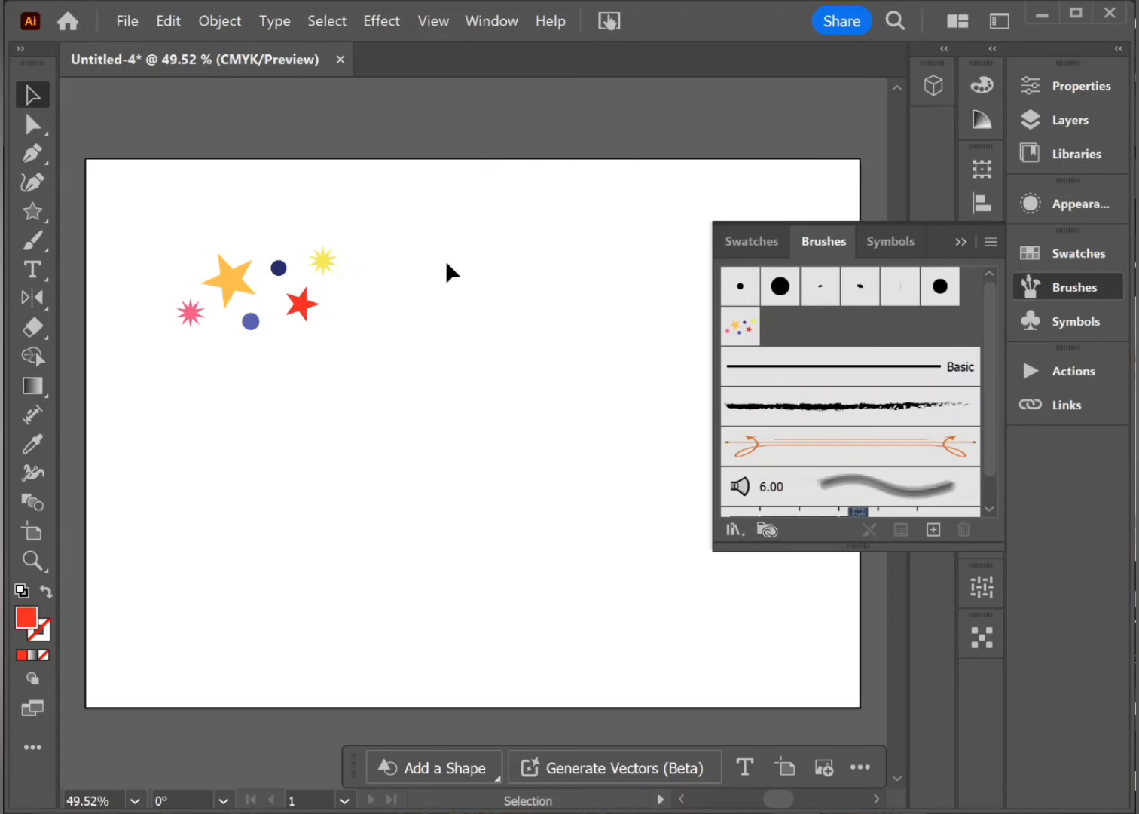
Step: Move the whole cluster of stars and circles into the artboard's upper-left corner and deselect it
{"action": "left_click_drag", "start_coordinate": [167, 253], "coordinate": [375, 370]}
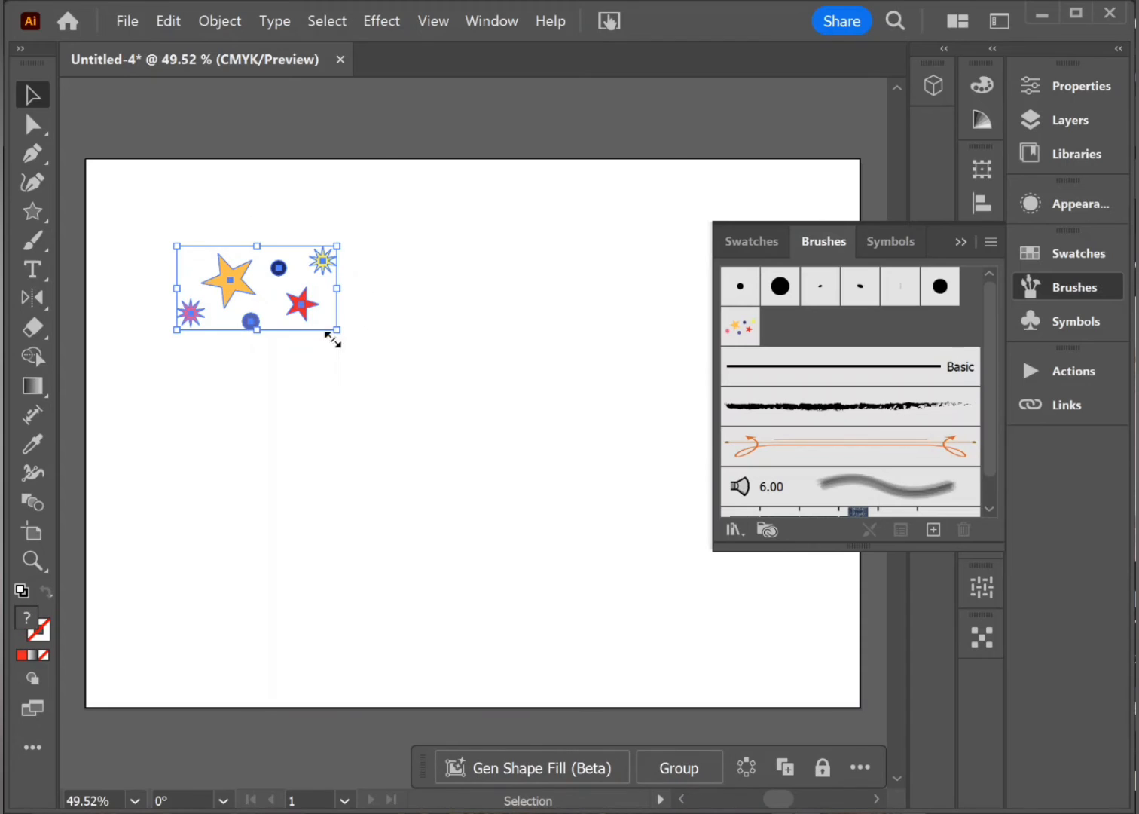
{"action": "left_click_drag", "start_coordinate": [310, 315], "coordinate": [234, 239]}
{"action": "left_click", "coordinate": [139, 297]}
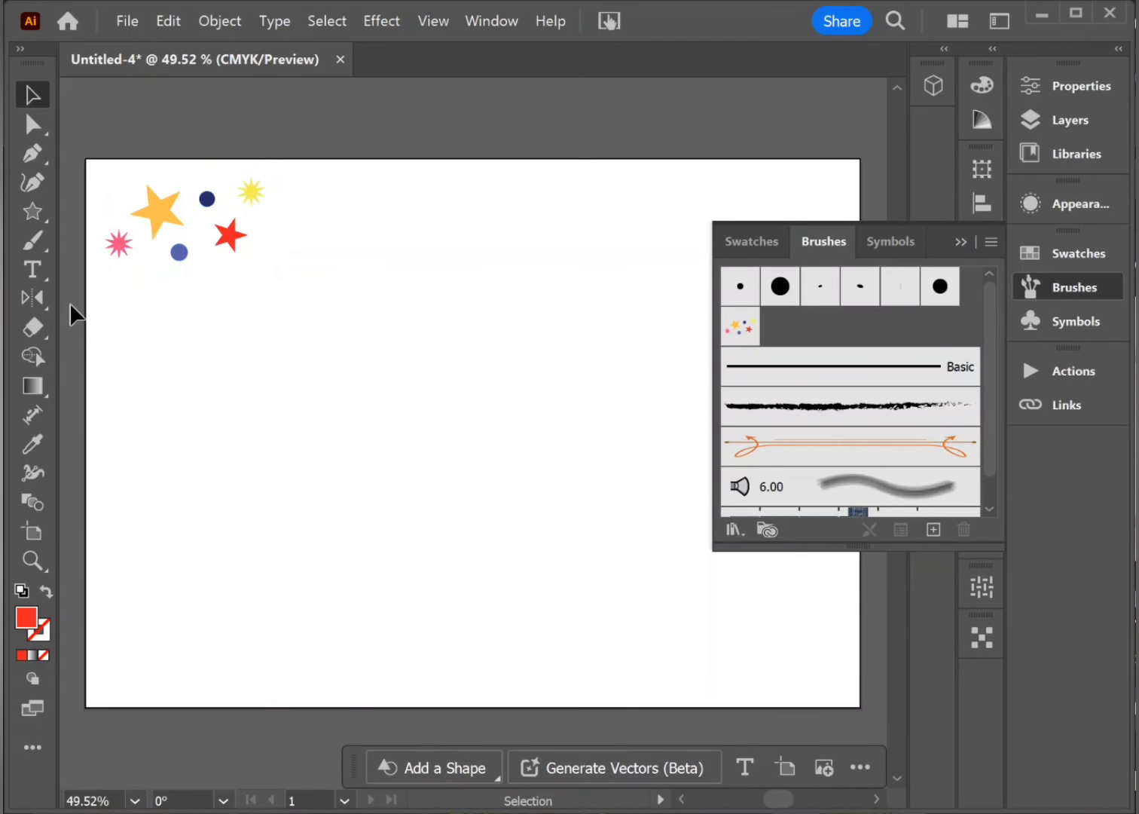
Step: Add the two-line text BIRTHDAY / GIRL below the cluster of shapes and collapse the Brushes panel
{"action": "left_click", "coordinate": [30, 268]}
{"action": "left_click", "coordinate": [204, 384]}
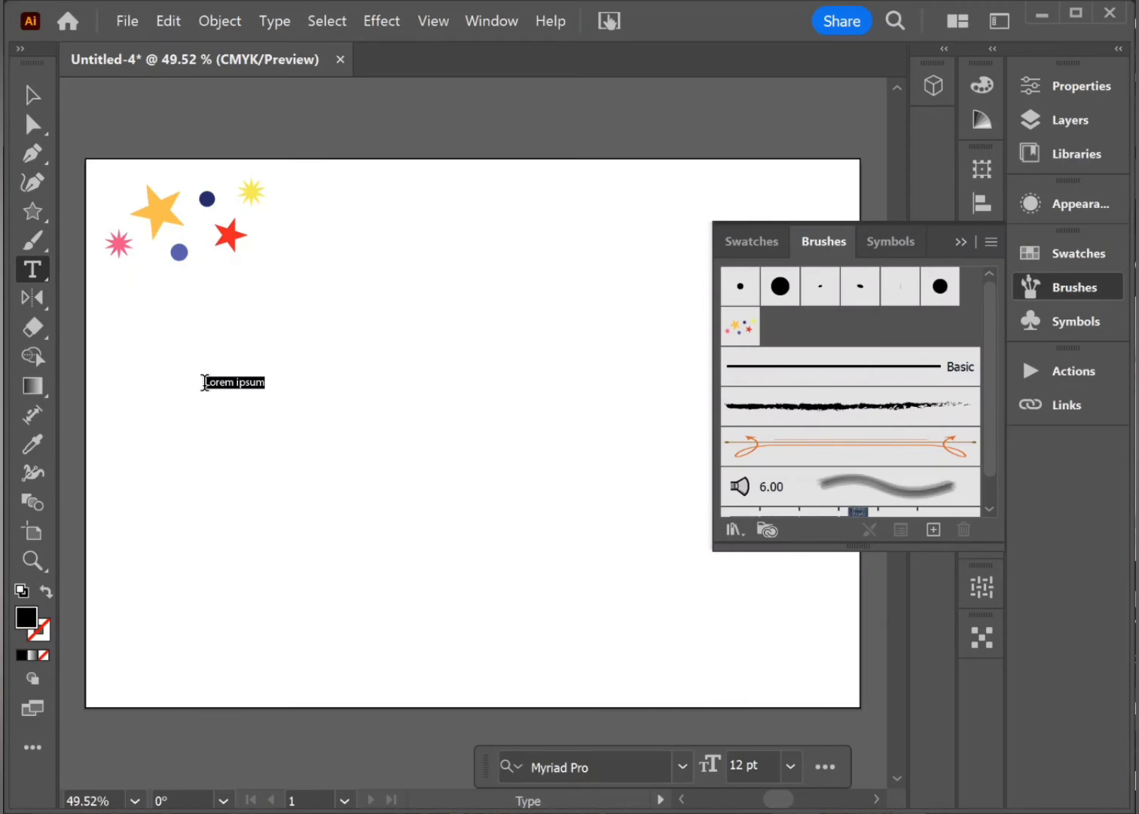
{"action": "left_click", "coordinate": [966, 242]}
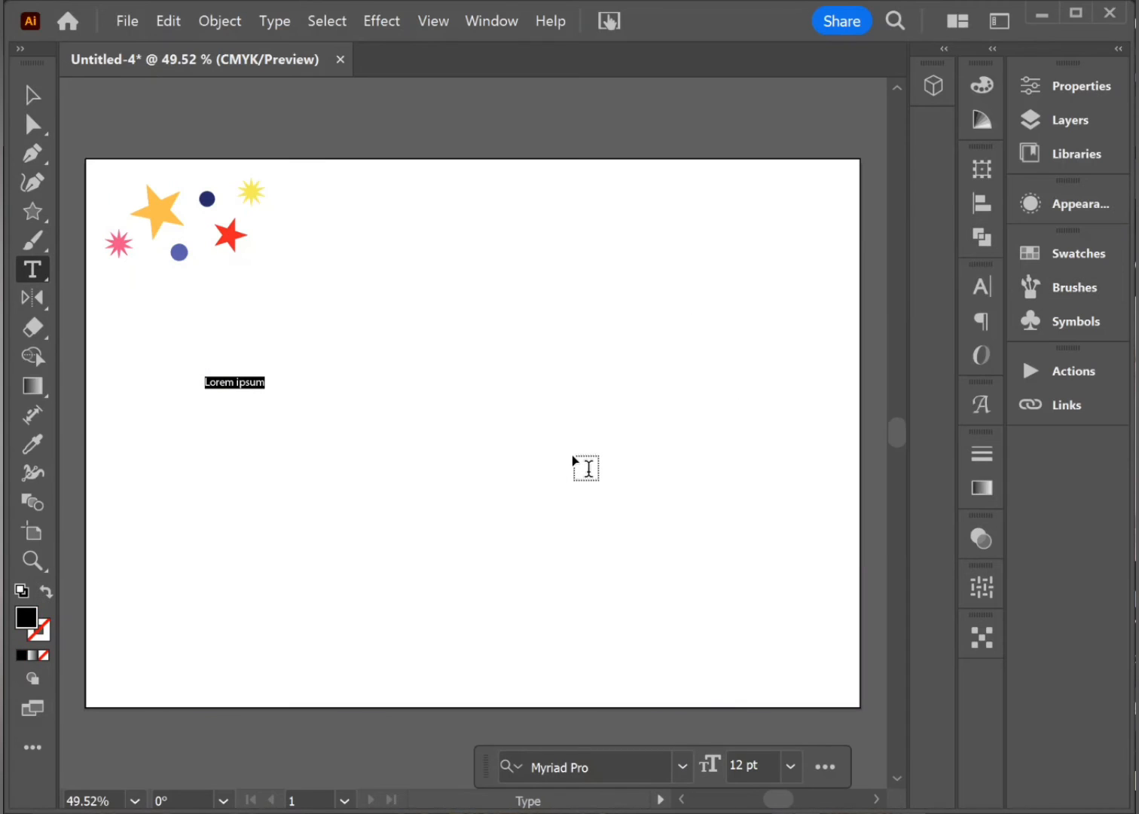
{"action": "type", "text": "BIRTHDAY"}
{"action": "key", "text": "BackSpace"}
{"action": "type", "text": "Y"}
{"action": "key", "text": "Return"}
{"action": "type", "text": "GIRL"}
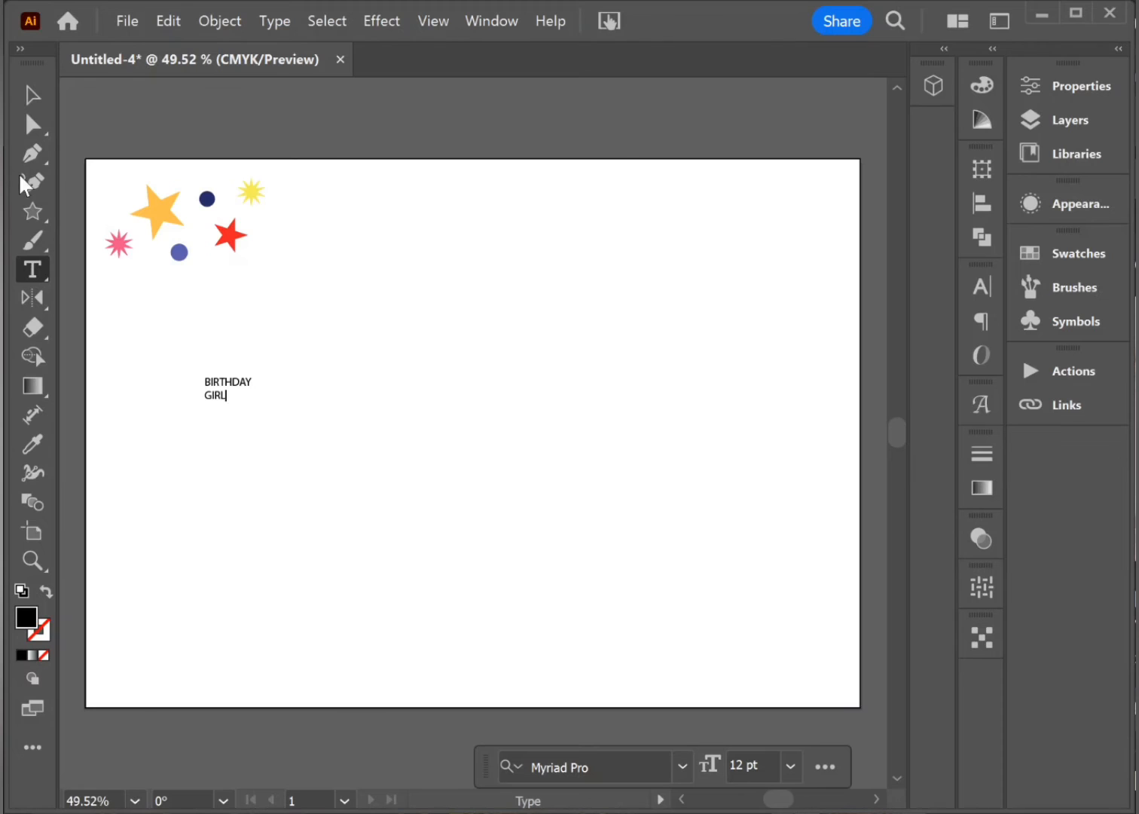
Step: Enlarge the BIRTHDAY GIRL text to about 118 pt and position it around the middle of the artboard
{"action": "left_click", "coordinate": [24, 95]}
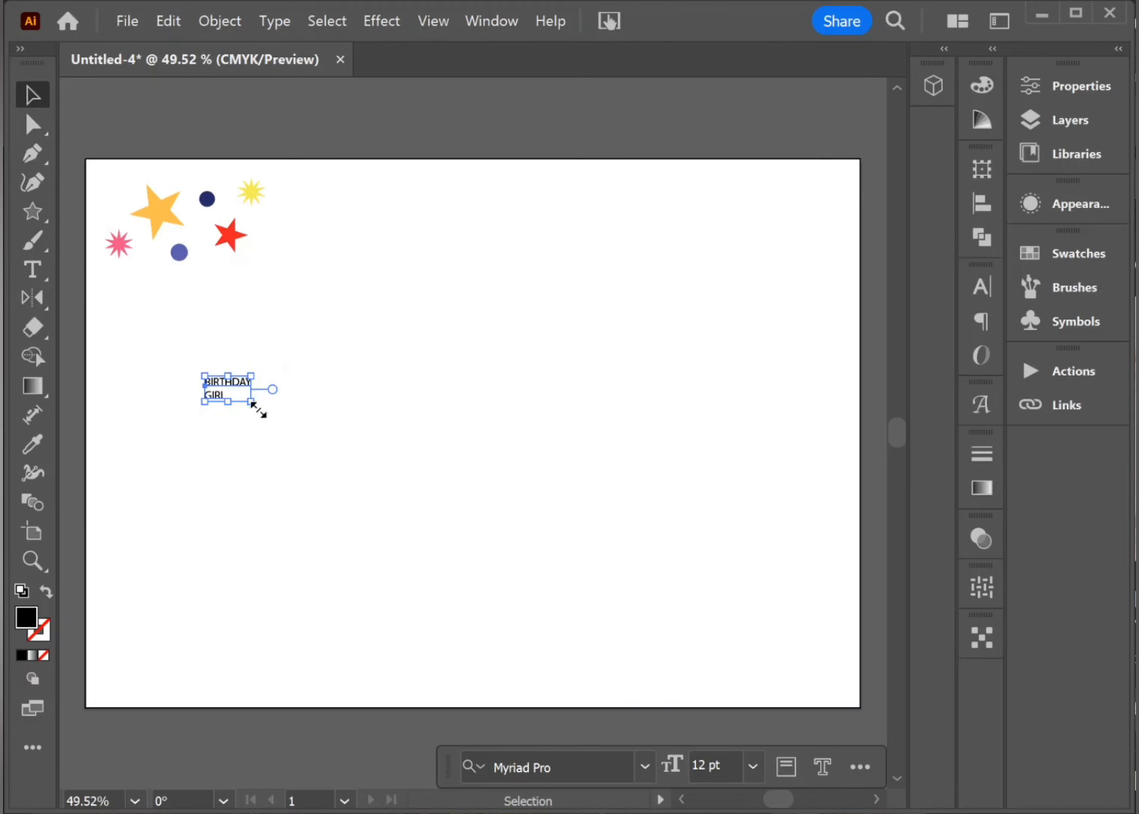
{"action": "left_click_drag", "start_coordinate": [251, 401], "coordinate": [652, 635]}
{"action": "left_click_drag", "start_coordinate": [535, 456], "coordinate": [556, 399]}
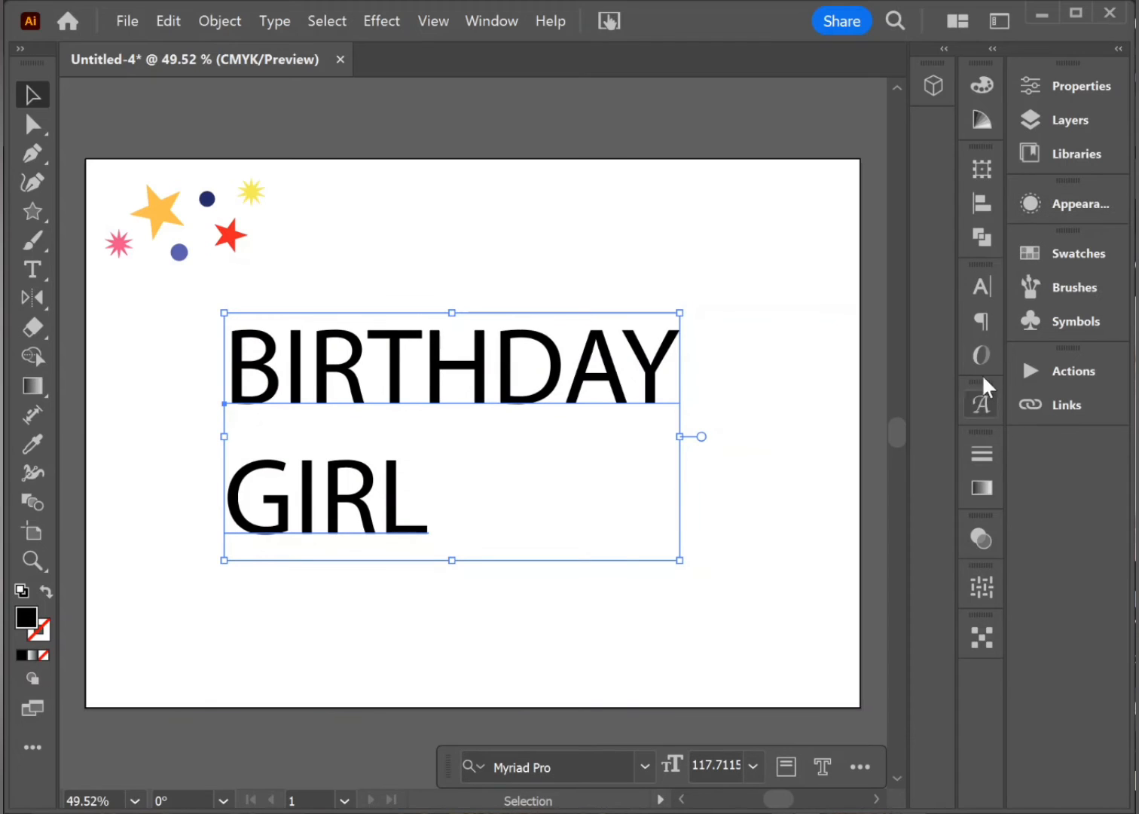
Step: Centre-align the two lines of BIRTHDAY GIRL text and centre the text horizontally on the artboard
{"action": "left_click", "coordinate": [982, 320]}
{"action": "left_click", "coordinate": [746, 316]}
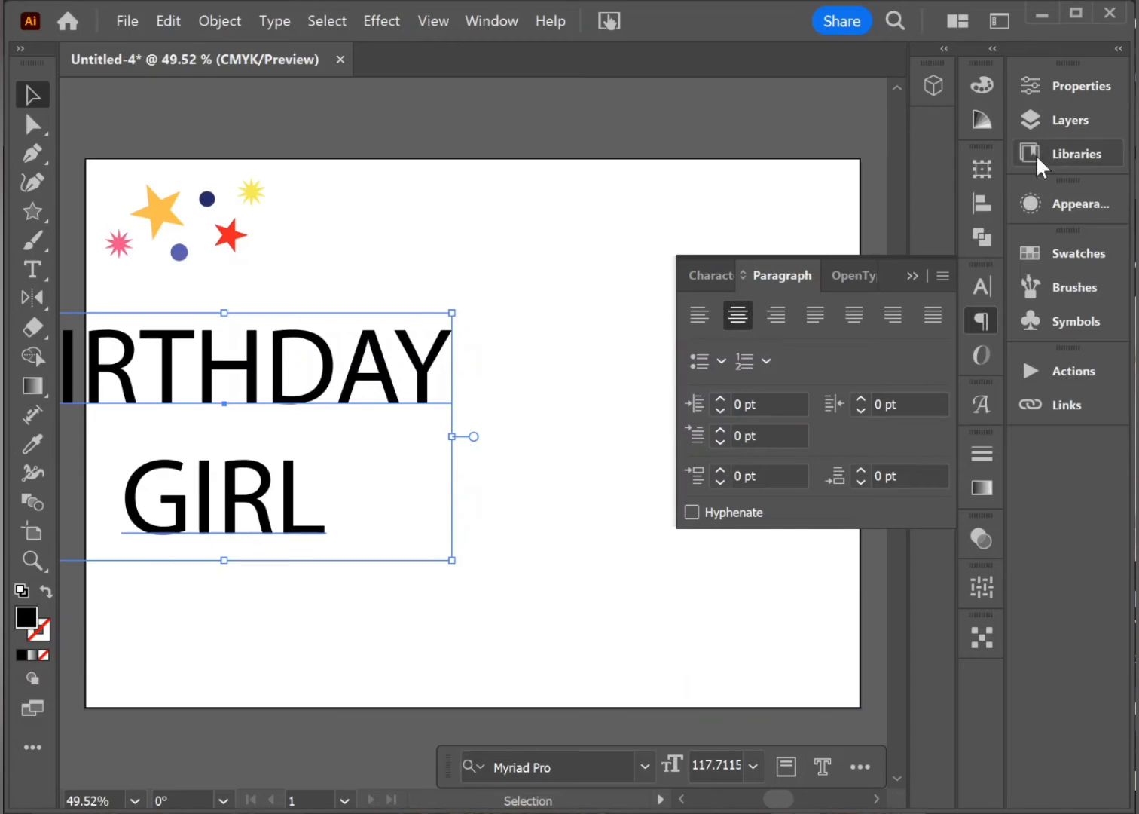
{"action": "left_click", "coordinate": [982, 203]}
{"action": "left_click", "coordinate": [847, 223]}
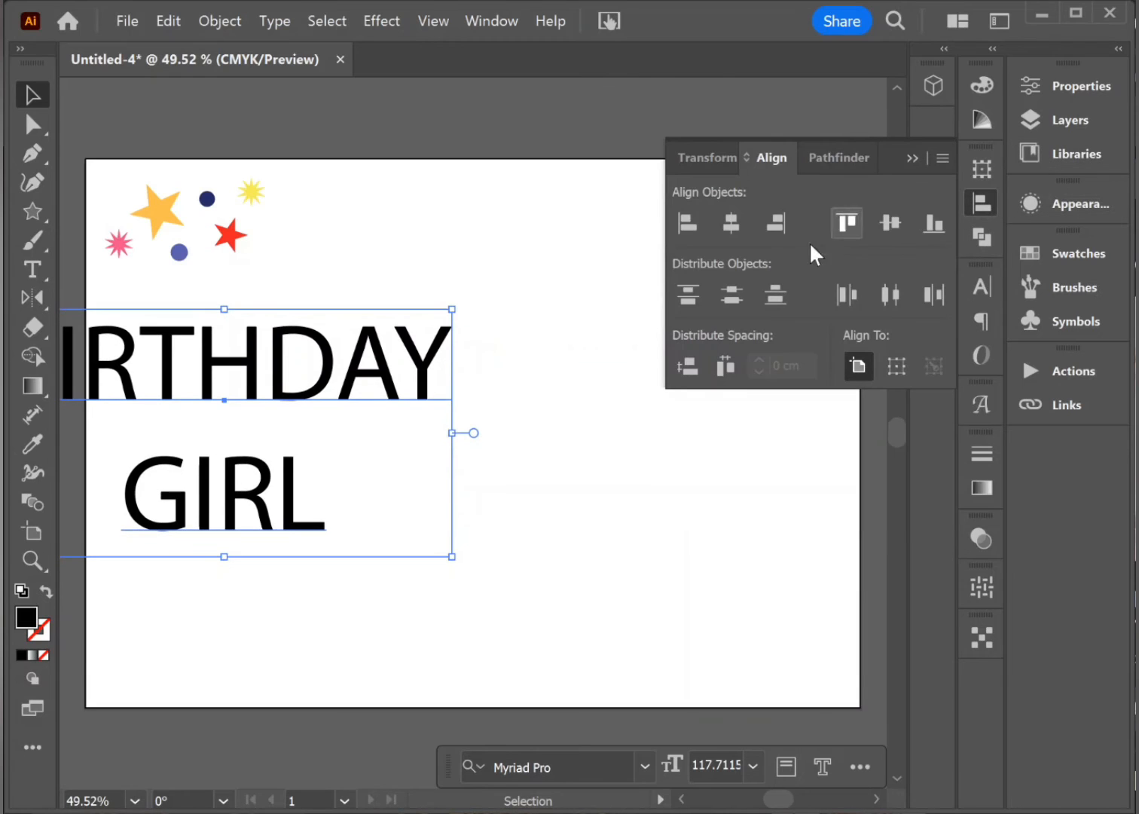
{"action": "left_click", "coordinate": [730, 222]}
{"action": "left_click", "coordinate": [913, 158]}
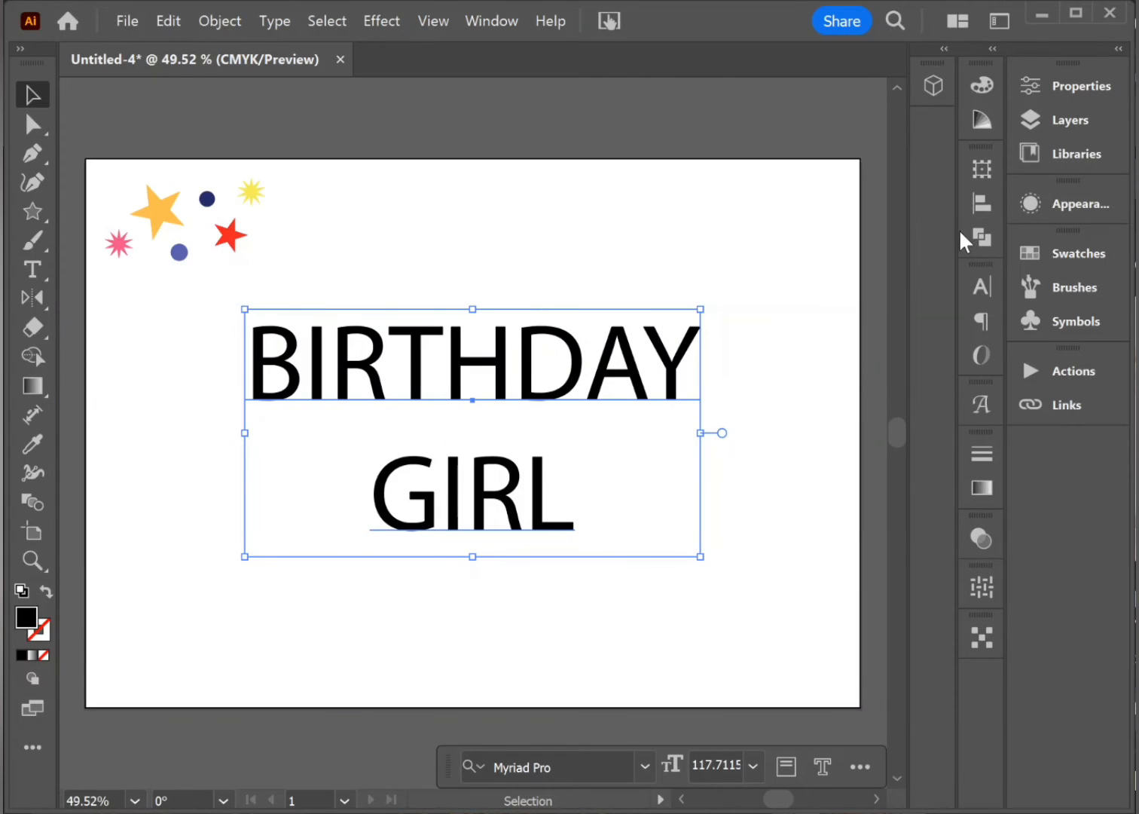
Step: Change the font of the BIRTHDAY GIRL text to Candy Cake
{"action": "left_click", "coordinate": [984, 286]}
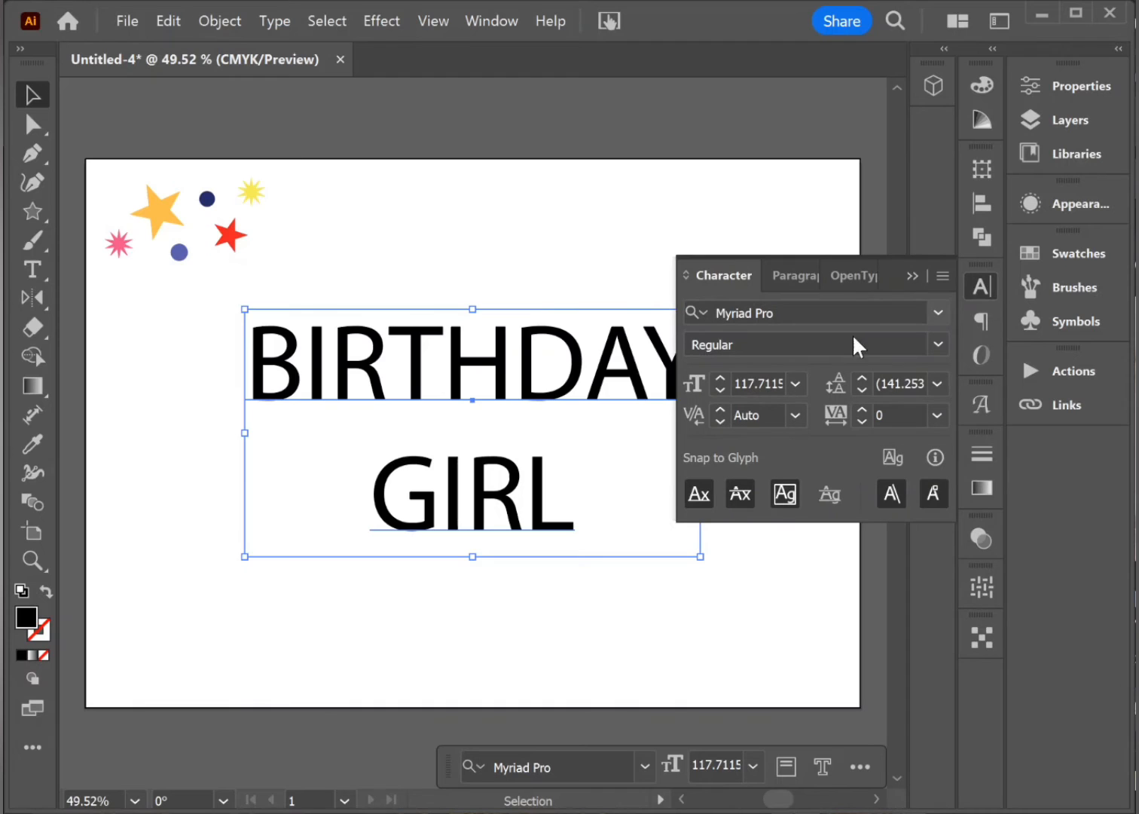
{"action": "left_click", "coordinate": [934, 312]}
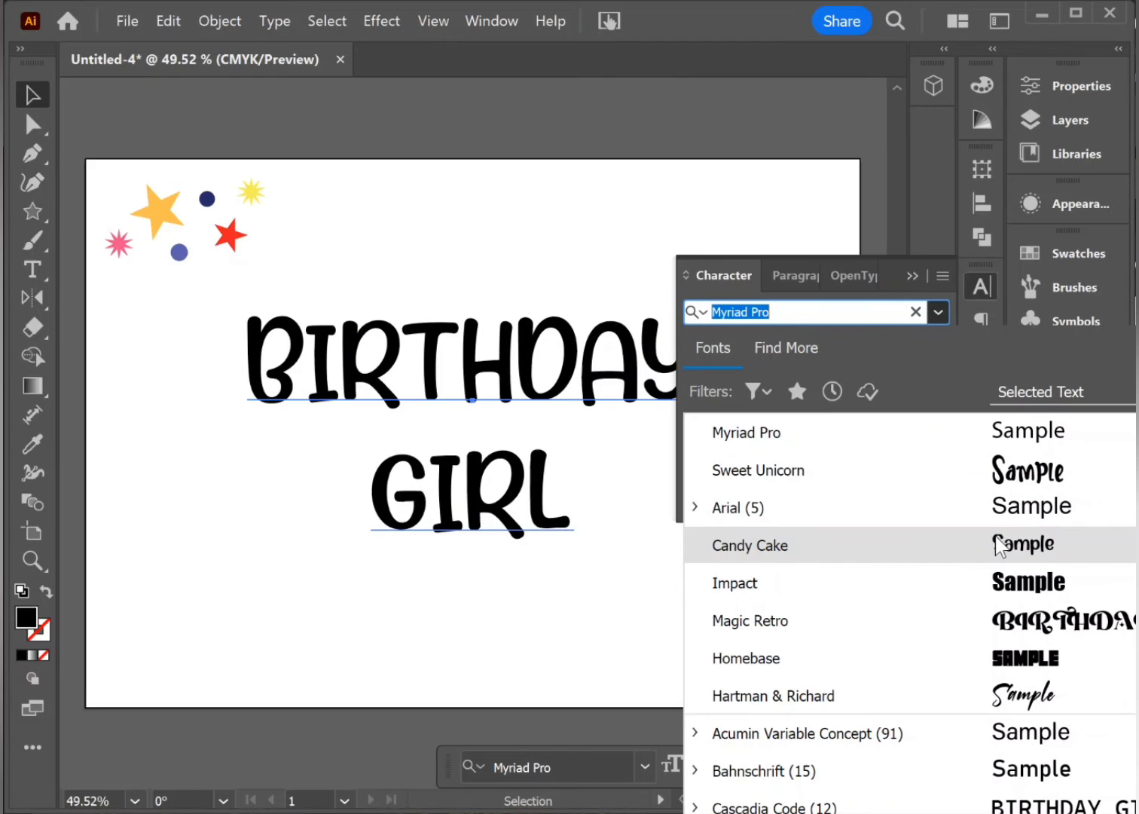
{"action": "left_click", "coordinate": [998, 544]}
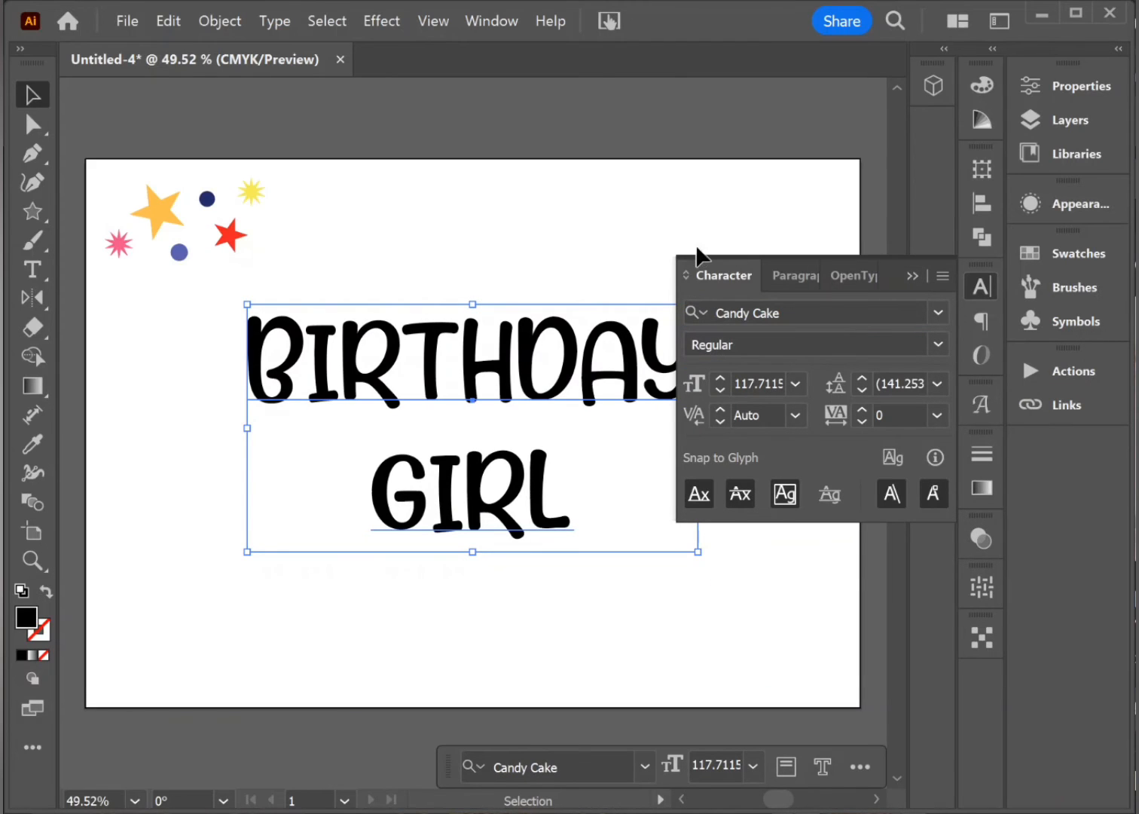
Step: Fill the BIRTHDAY GIRL text with a medium pink colour
{"action": "double_click", "coordinate": [29, 621]}
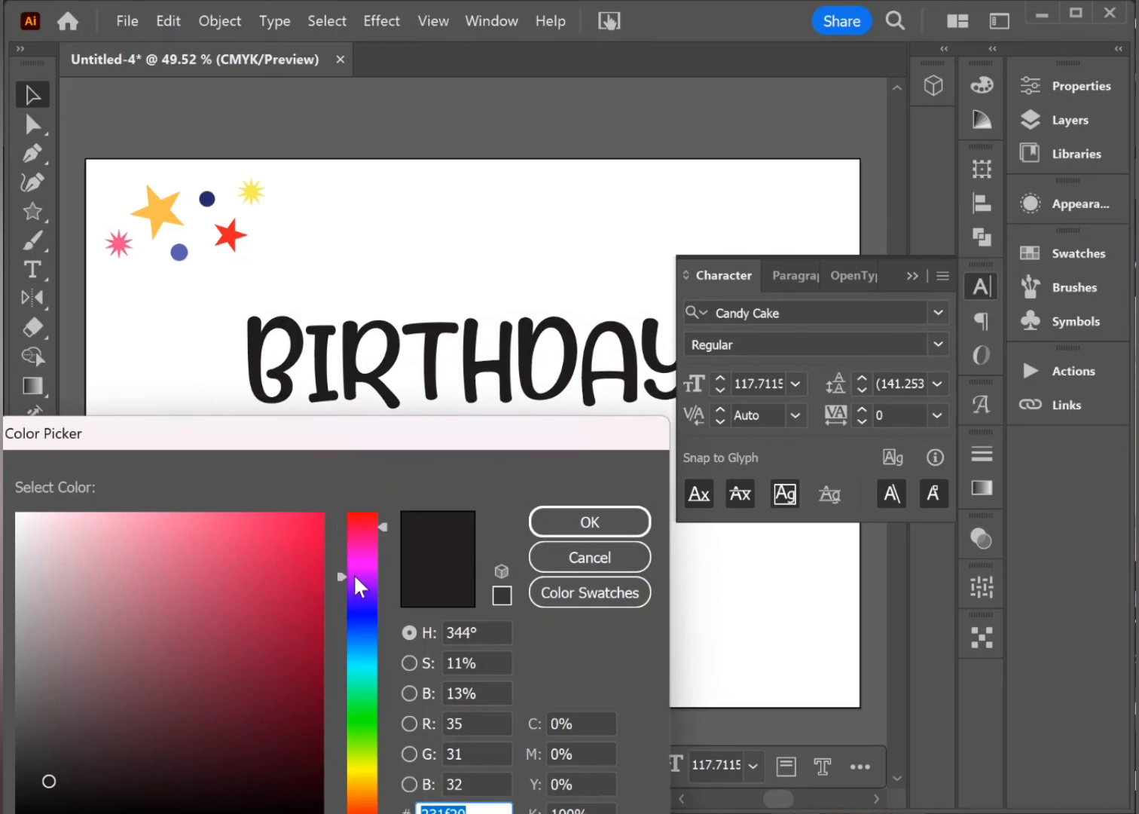
{"action": "left_click", "coordinate": [359, 548]}
{"action": "mouse_move", "coordinate": [309, 562]}
{"action": "left_mouse_down"}
{"action": "mouse_move", "coordinate": [320, 514]}
{"action": "mouse_move", "coordinate": [331, 555]}
{"action": "mouse_move", "coordinate": [311, 547]}
{"action": "left_mouse_up"}
{"action": "left_click_drag", "start_coordinate": [304, 495], "coordinate": [304, 482]}
{"action": "left_click", "coordinate": [562, 522]}
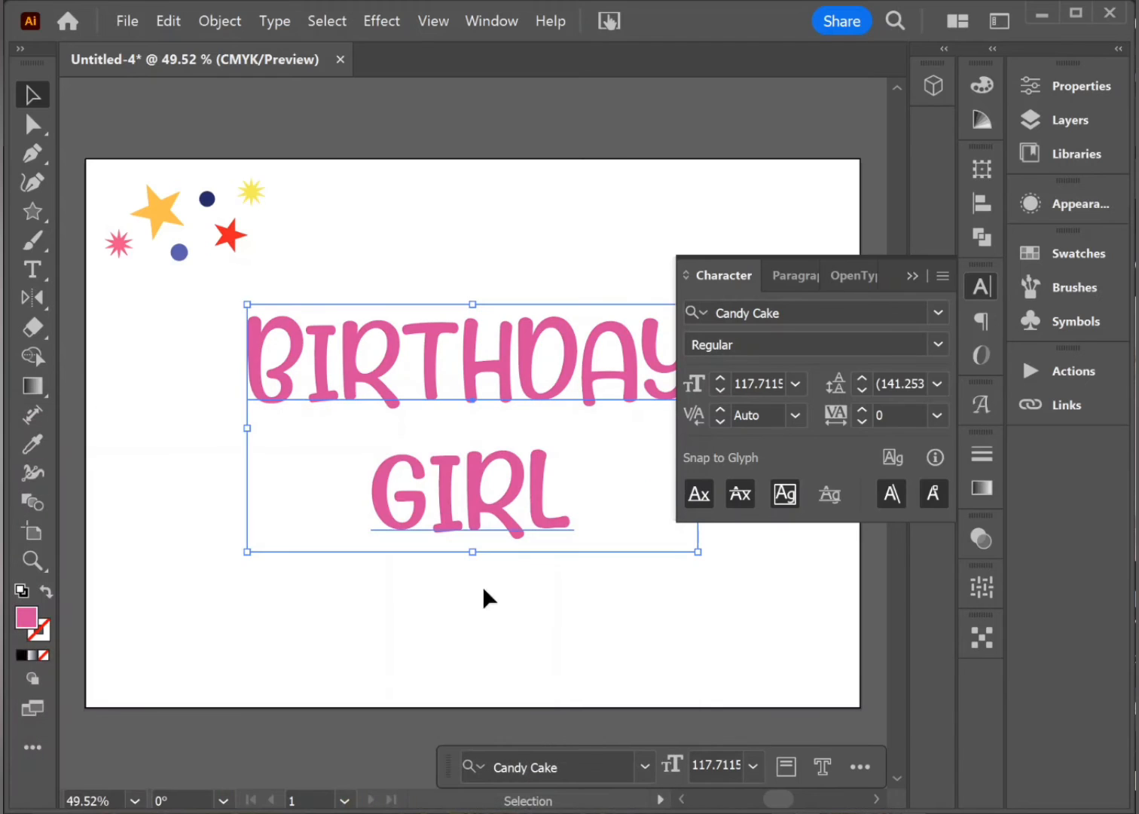
Step: Add a 1 pt red stroke around the BIRTHDAY GIRL text
{"action": "left_click", "coordinate": [36, 635]}
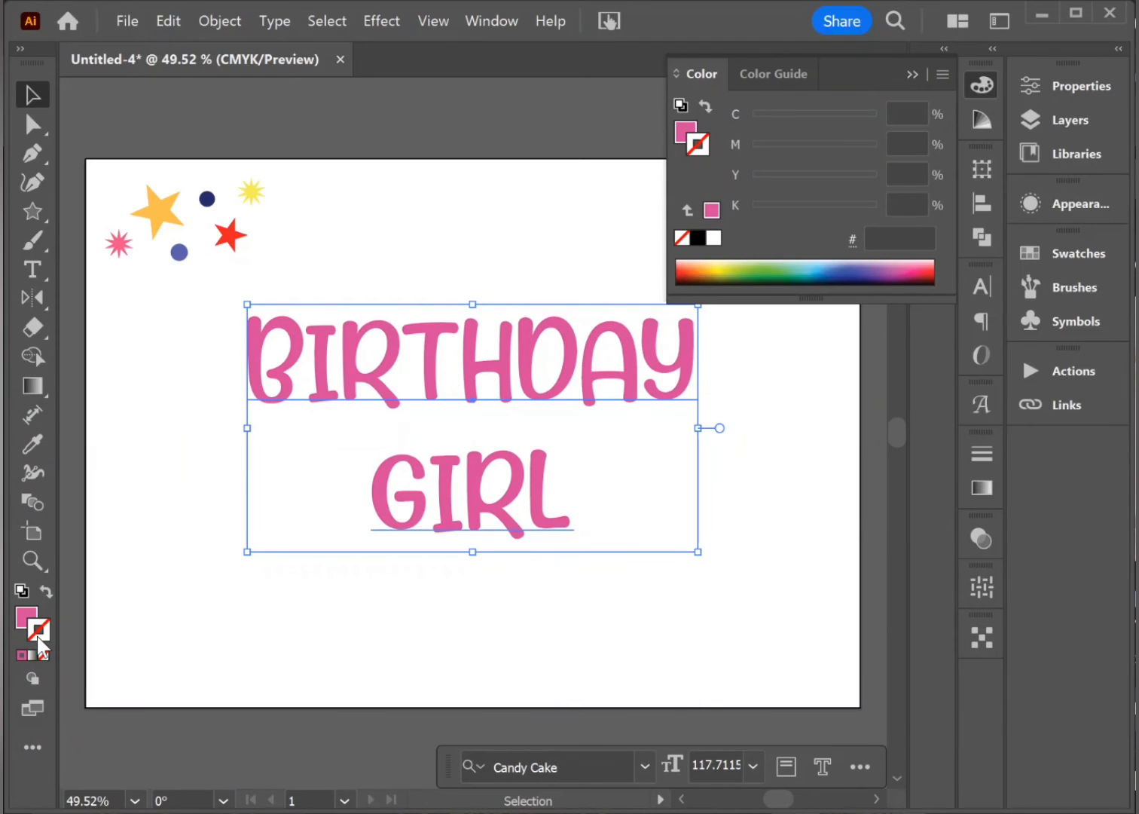
{"action": "left_click", "coordinate": [980, 456]}
{"action": "left_click", "coordinate": [851, 426]}
{"action": "left_click", "coordinate": [883, 92]}
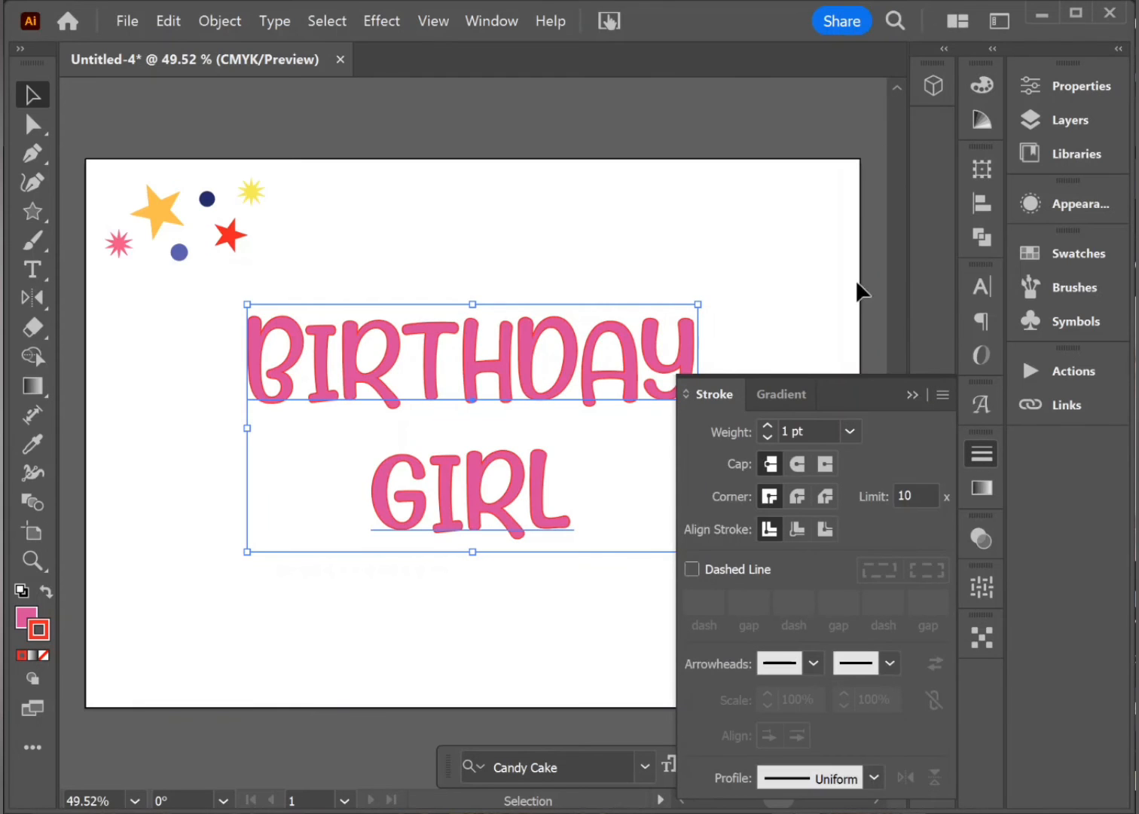
{"action": "left_click", "coordinate": [912, 394]}
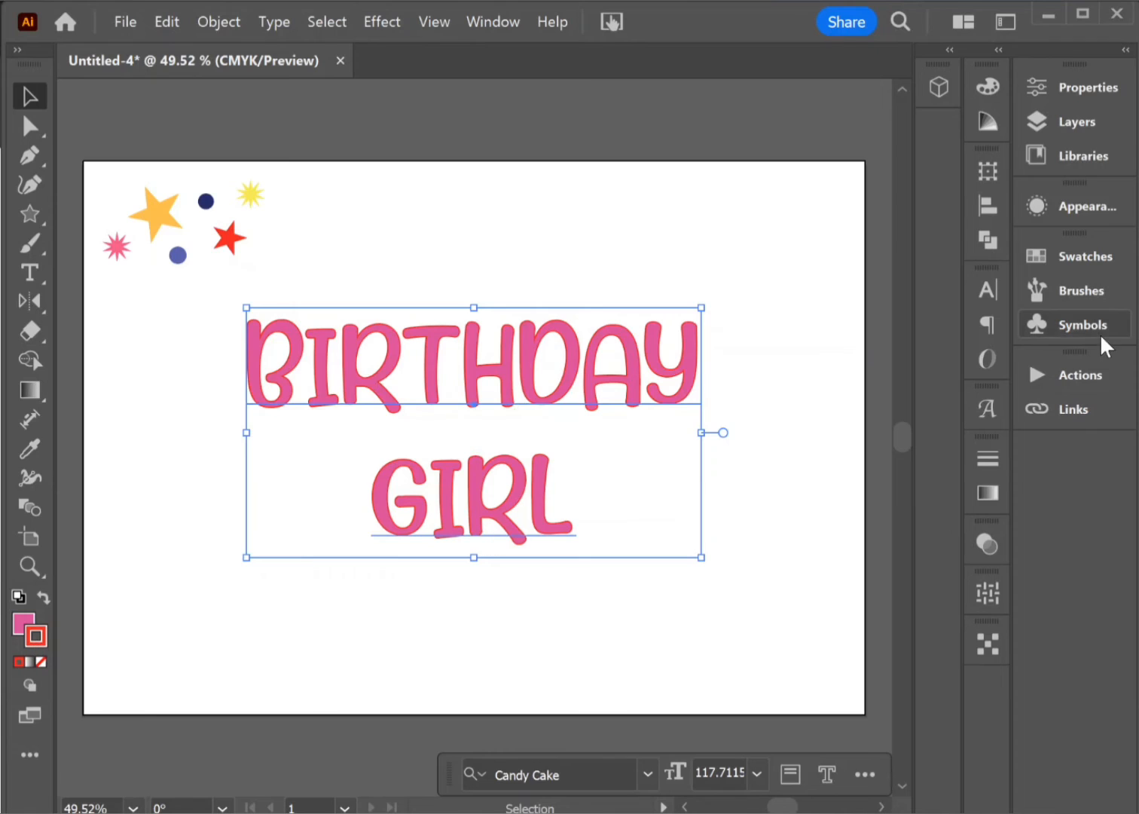
{"action": "left_click", "coordinate": [979, 461]}
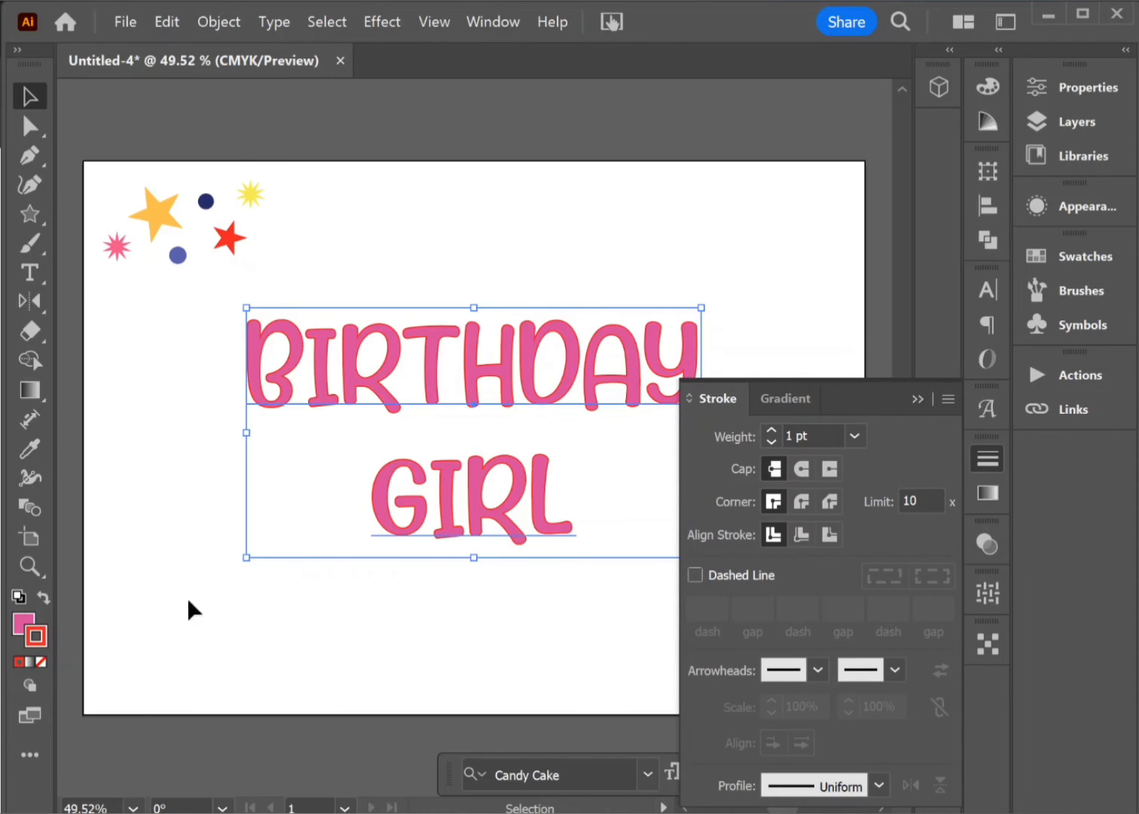
{"action": "left_click", "coordinate": [918, 398]}
Step: Set the leading of the BIRTHDAY GIRL text to 120 pt and deselect it
{"action": "left_click", "coordinate": [986, 324]}
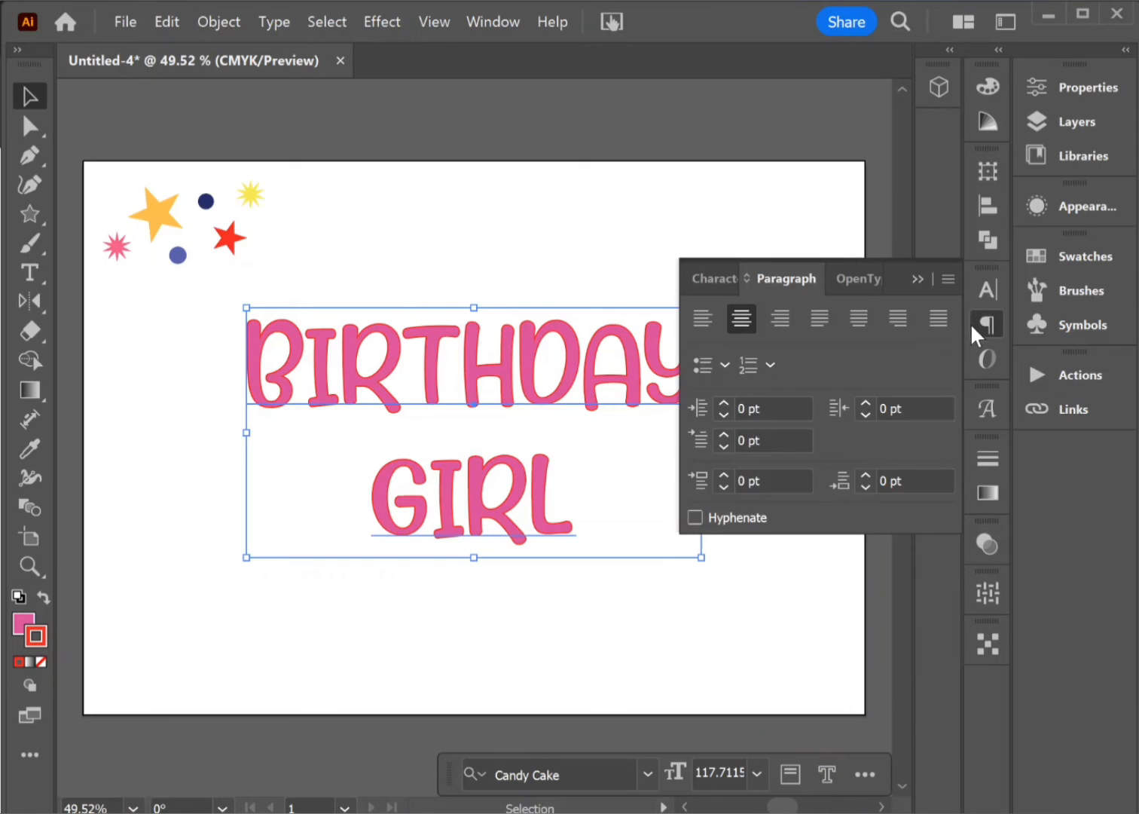
{"action": "left_click", "coordinate": [705, 285]}
{"action": "left_click", "coordinate": [943, 388]}
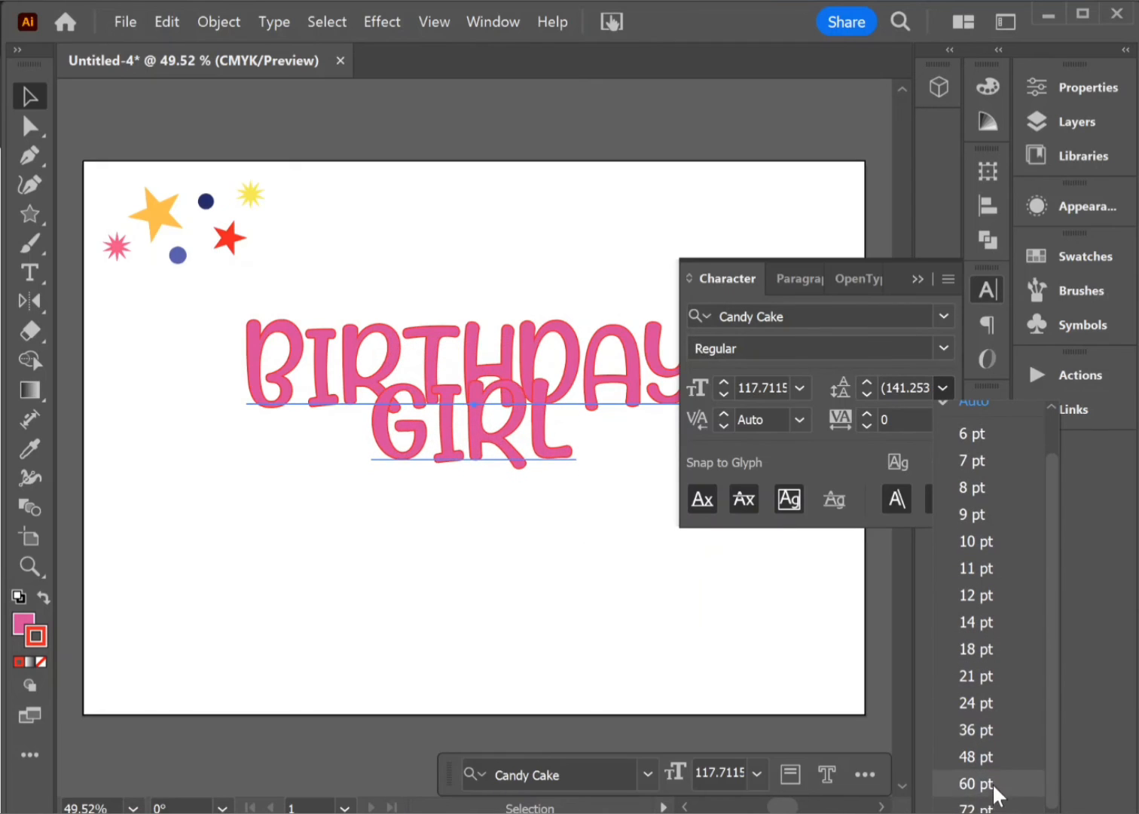
{"action": "left_click", "coordinate": [976, 806]}
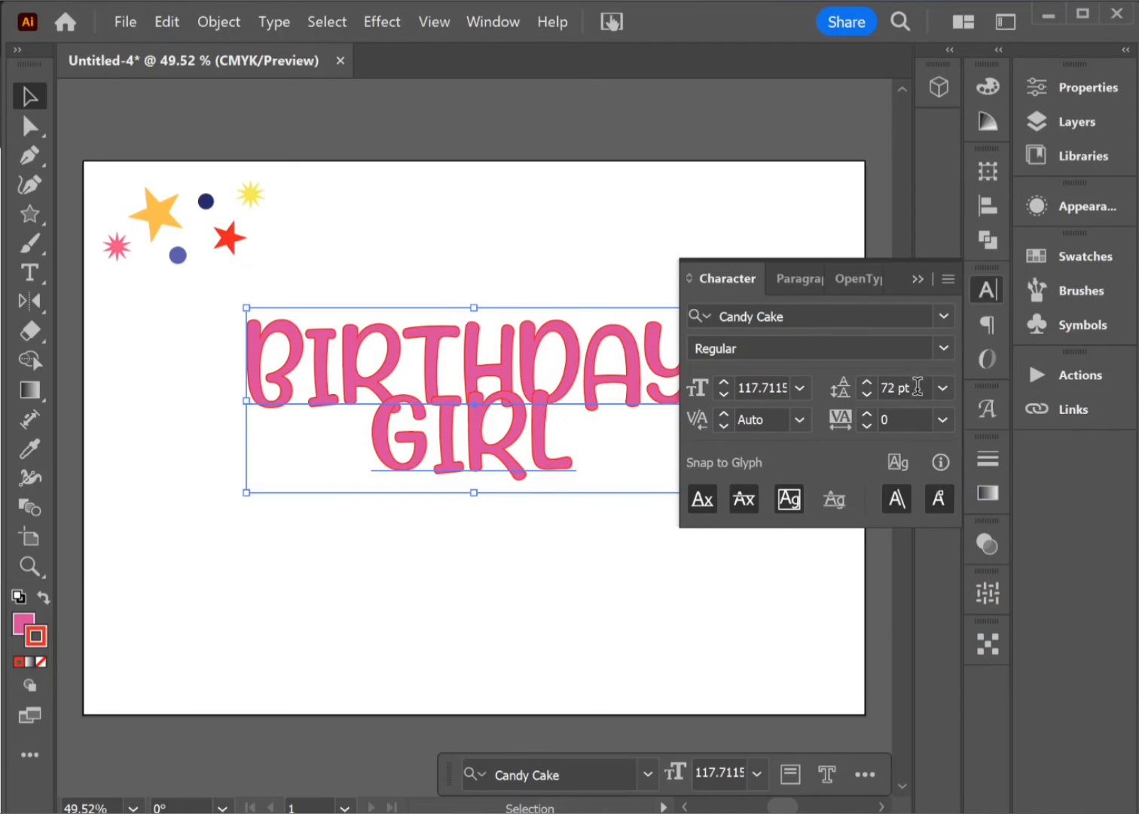
{"action": "left_click", "coordinate": [885, 387]}
{"action": "type", "text": "12"}
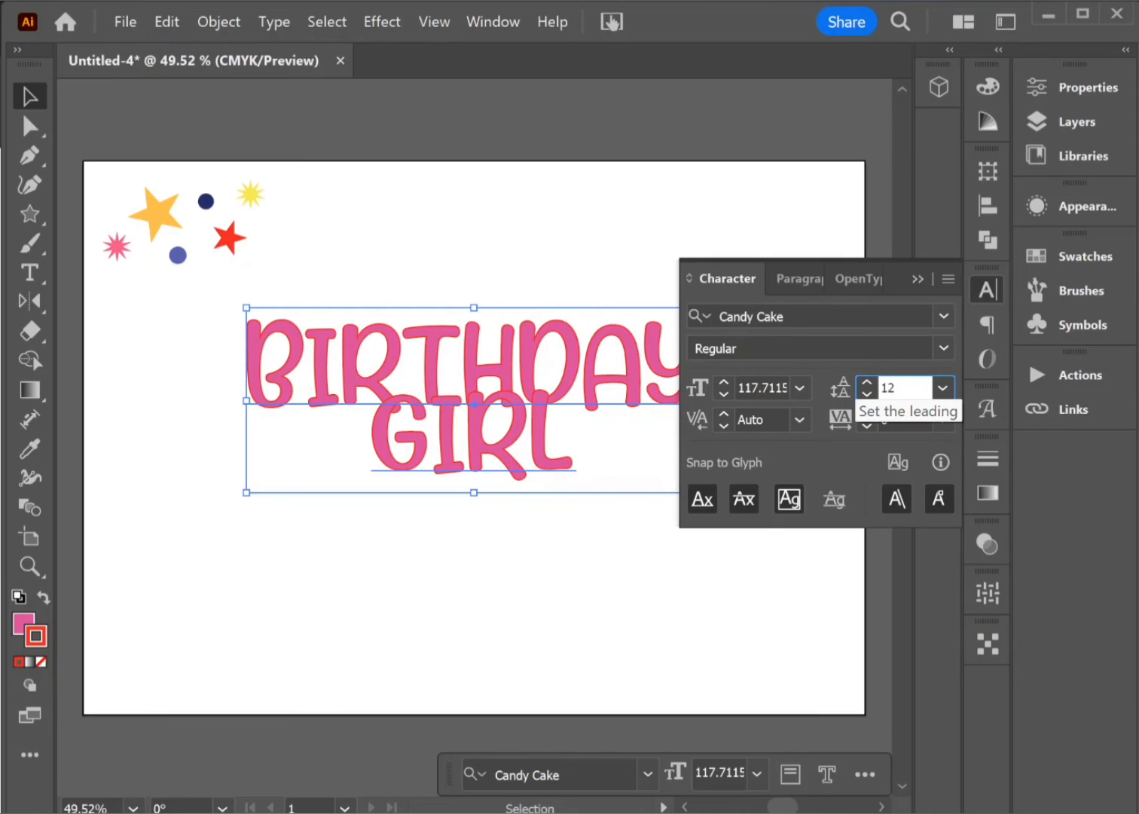
{"action": "type", "text": "0"}
{"action": "key", "text": "Tab"}
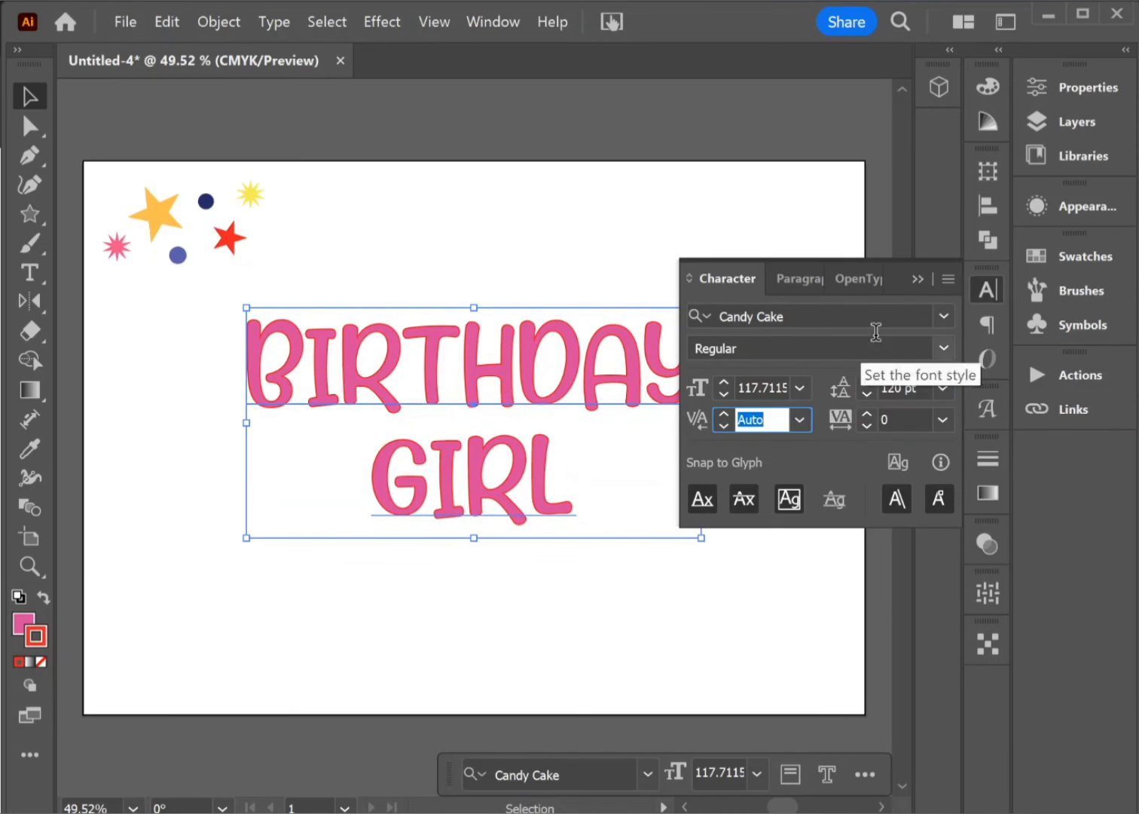
{"action": "left_click", "coordinate": [916, 278]}
{"action": "left_click", "coordinate": [788, 450]}
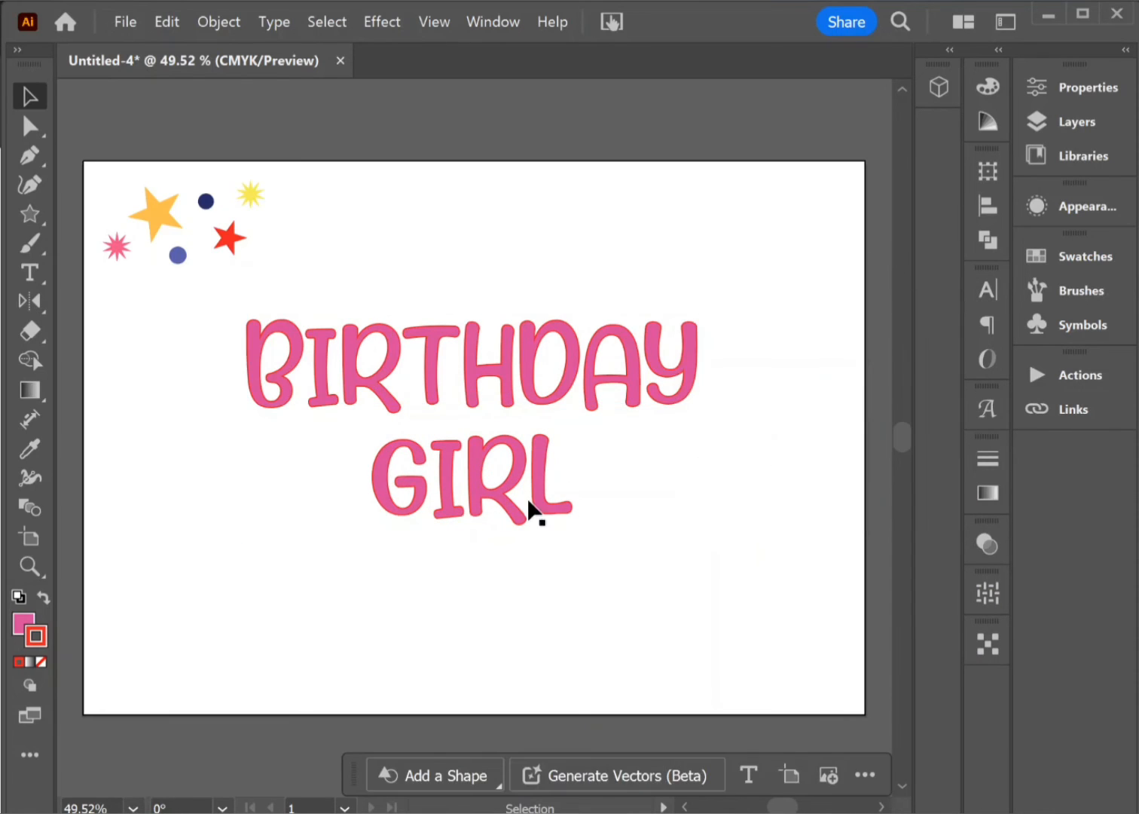
Step: Enlarge the BIRTHDAY GIRL text from its centre to about 165 pt and move it down below the cluster of shapes
{"action": "left_click", "coordinate": [531, 510]}
{"action": "left_click_drag", "start_coordinate": [697, 534], "coordinate": [795, 675]}
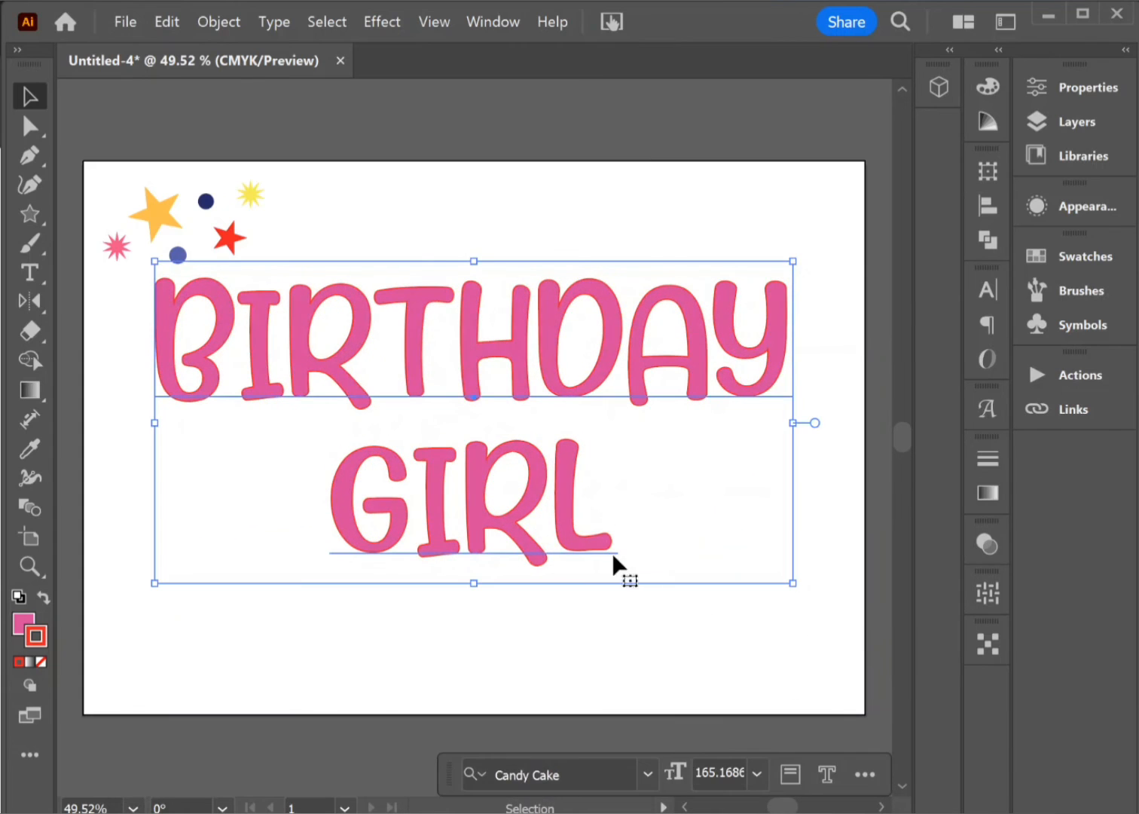
{"action": "left_click_drag", "start_coordinate": [614, 558], "coordinate": [585, 596]}
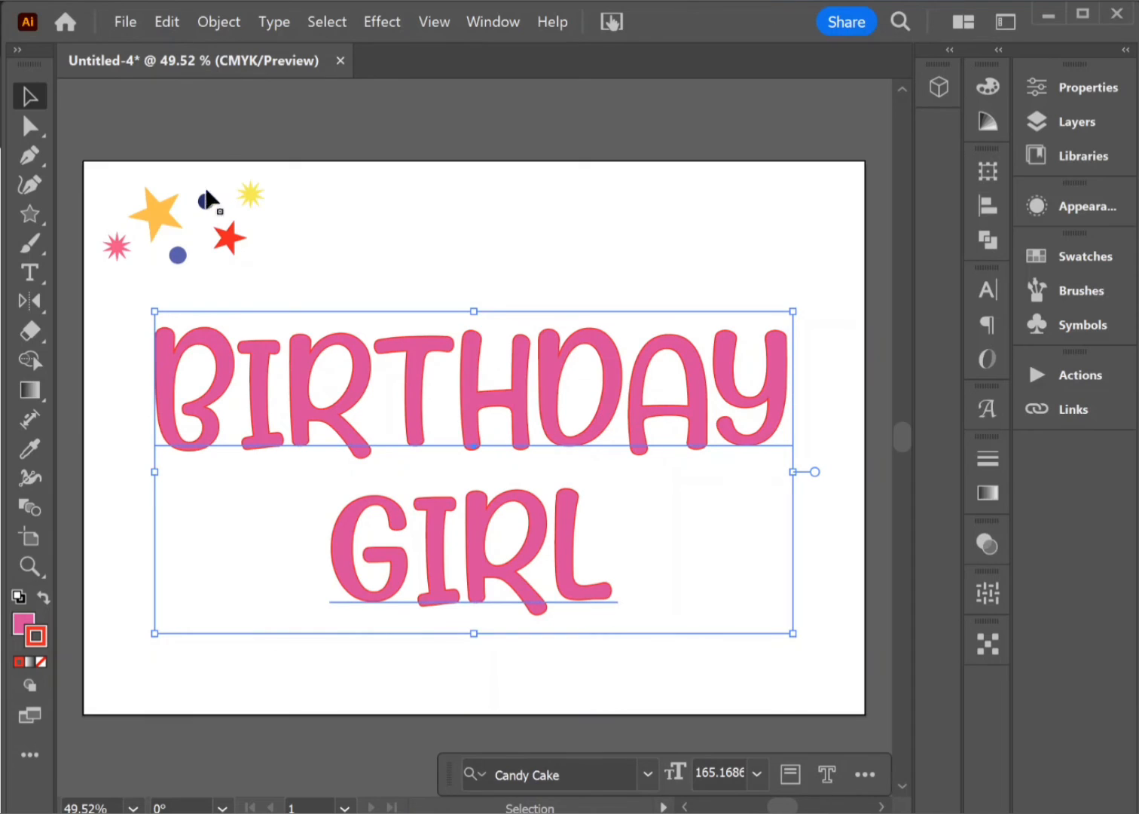
Step: Remove the stroke from the BIRTHDAY GIRL text and convert the text to outlines
{"action": "left_click", "coordinate": [42, 662]}
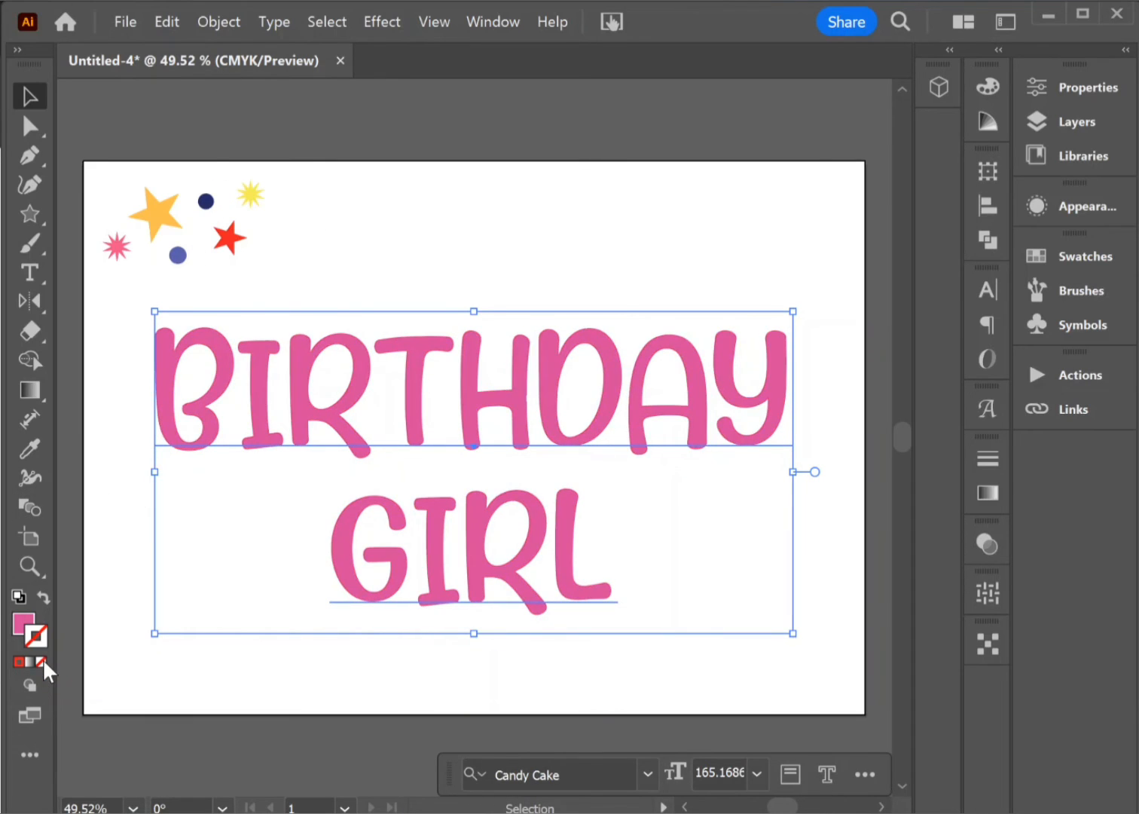
{"action": "left_click", "coordinate": [265, 21]}
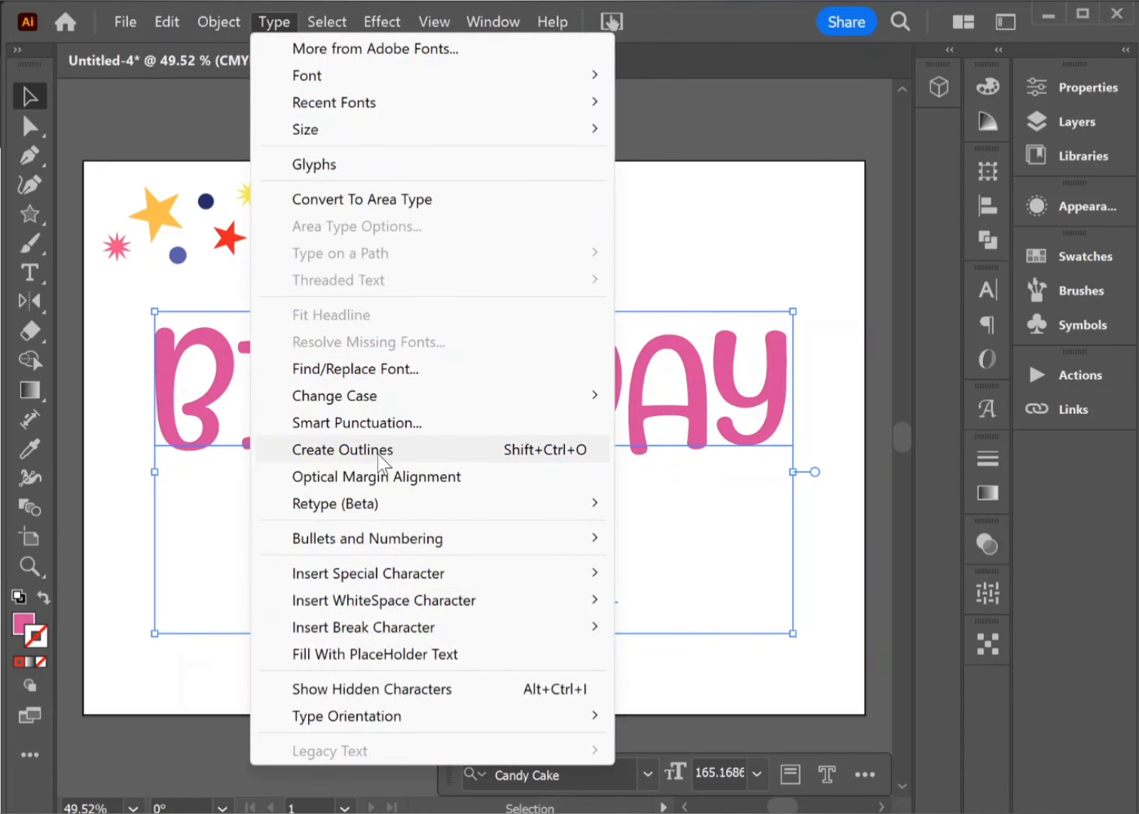
{"action": "left_click", "coordinate": [377, 452]}
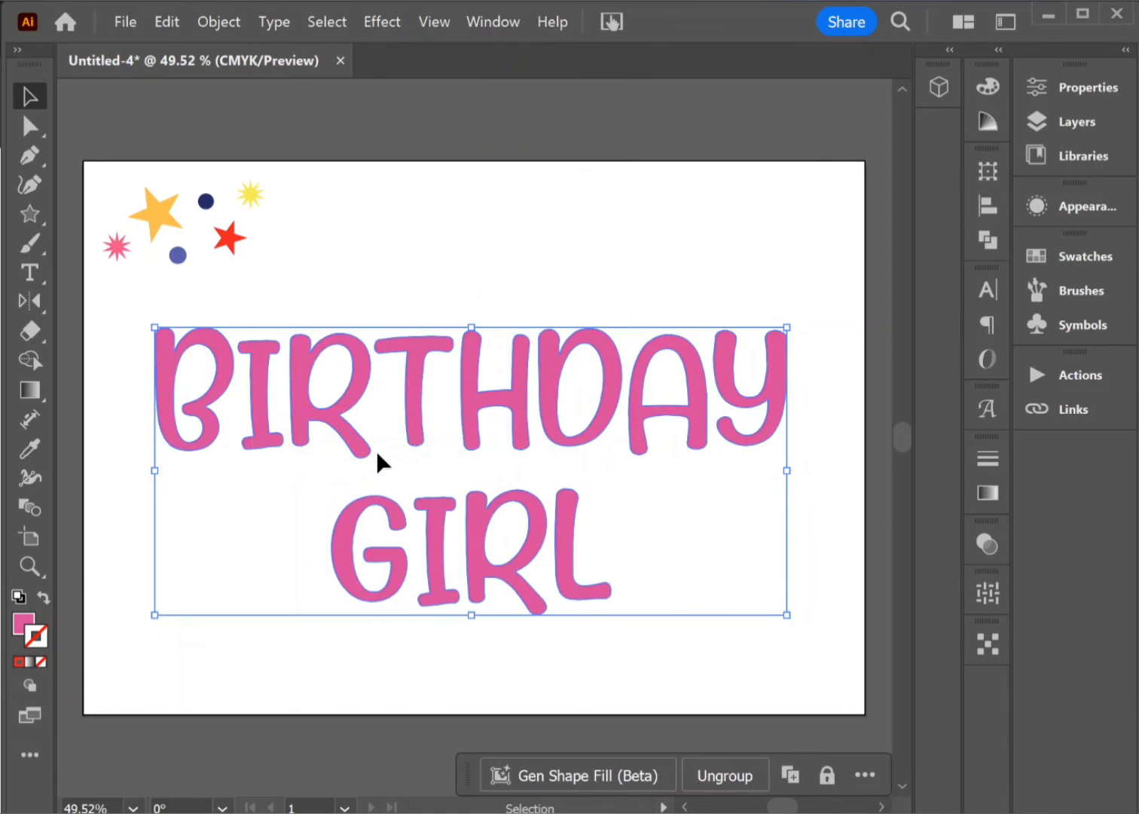
Step: Give the outlined BIRTHDAY GIRL lettering a red stroke (ee2424) and keep the lettering selected
{"action": "left_click", "coordinate": [18, 662]}
{"action": "left_click", "coordinate": [248, 562]}
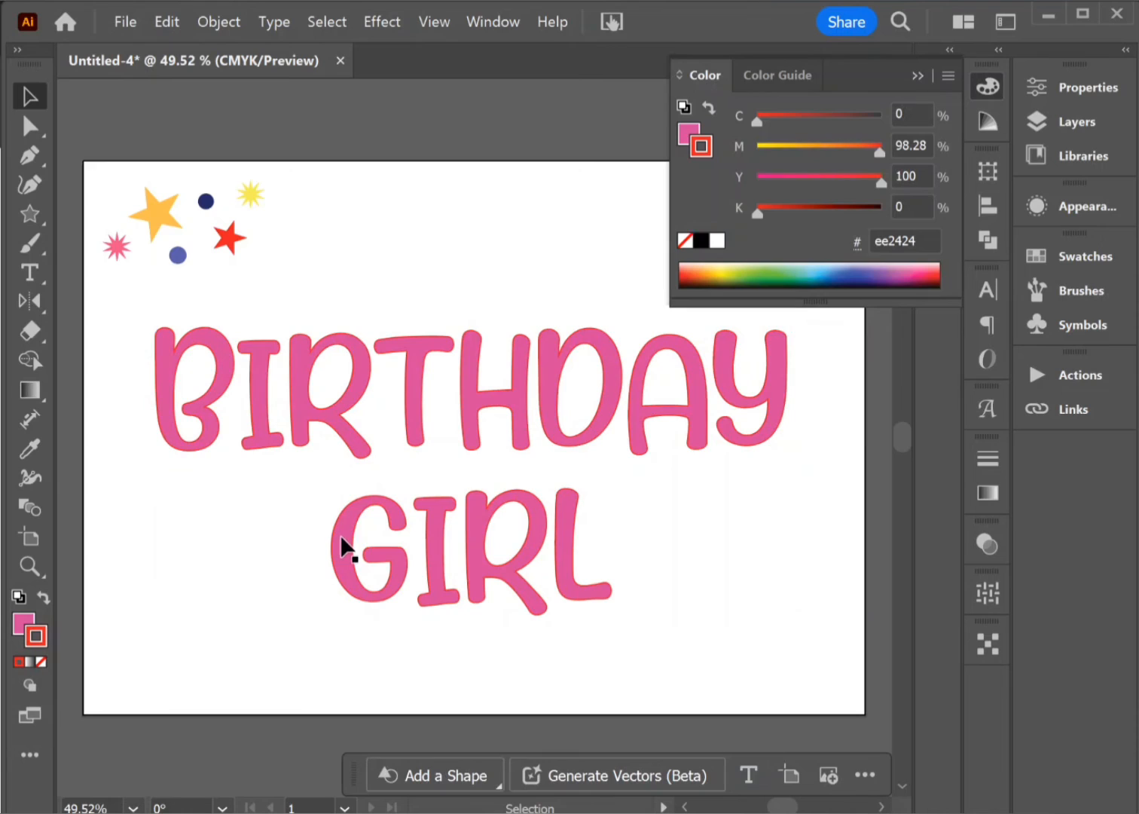
{"action": "left_click", "coordinate": [351, 448]}
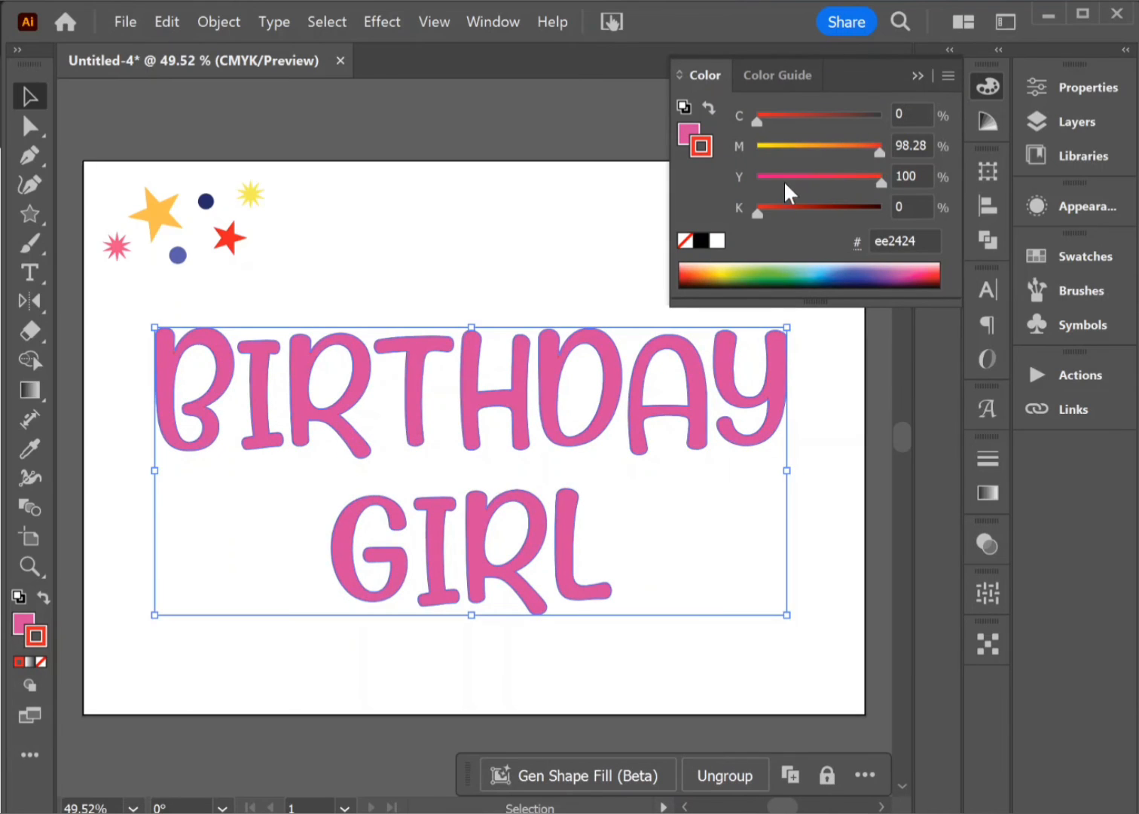
{"action": "left_click", "coordinate": [921, 72]}
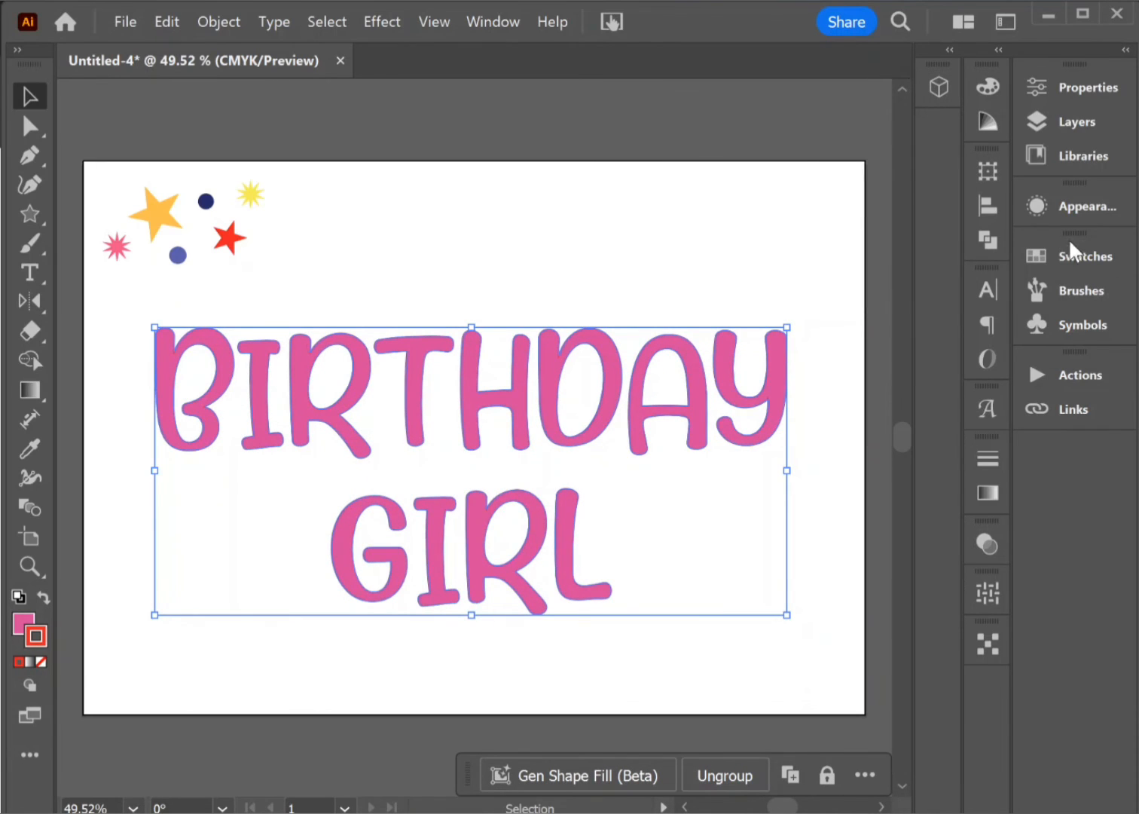
Step: Apply the party scatter brush to the lettering's stroke, leaving the brush options unchanged
{"action": "left_click", "coordinate": [1077, 292]}
{"action": "double_click", "coordinate": [744, 335]}
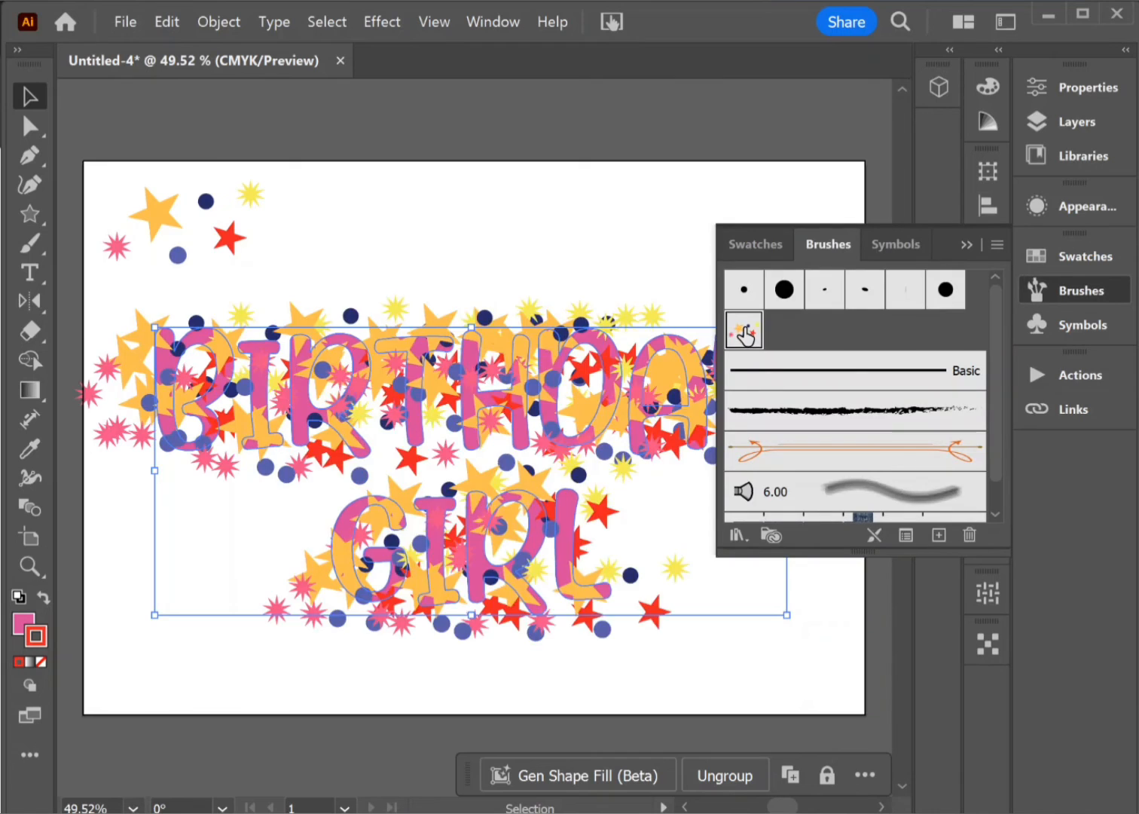
{"action": "mouse_move", "coordinate": [570, 103]}
{"action": "left_mouse_down"}
{"action": "mouse_move", "coordinate": [712, 77]}
{"action": "mouse_move", "coordinate": [604, 126]}
{"action": "left_mouse_up"}
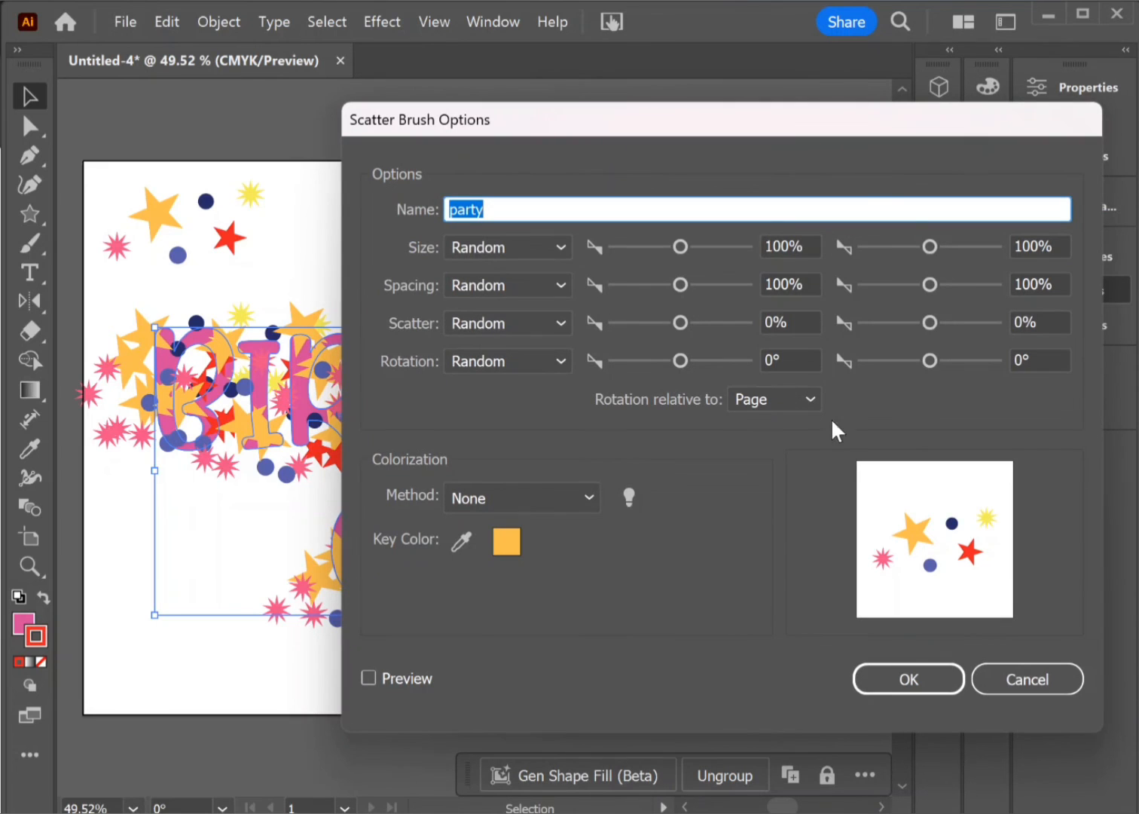
{"action": "left_click", "coordinate": [1029, 682]}
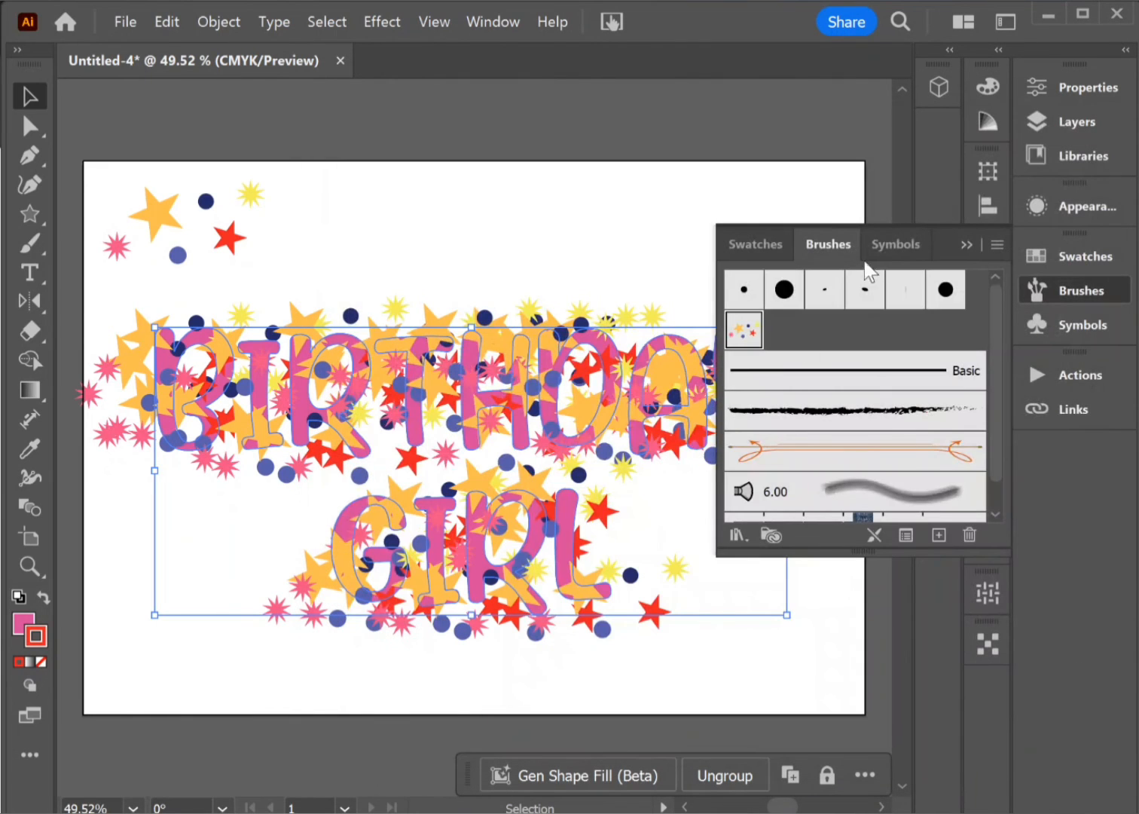
{"action": "left_click", "coordinate": [965, 245]}
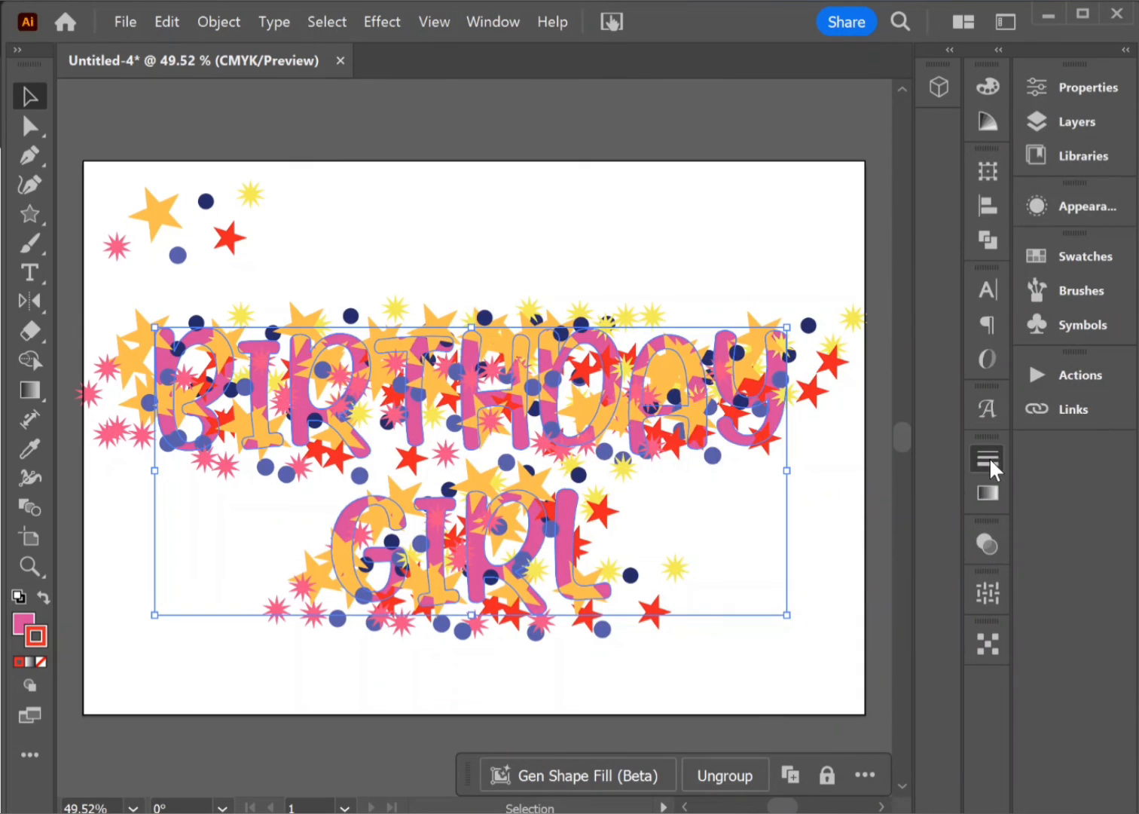
Step: Reduce the lettering's stroke weight to below 1 pt so the scattered stars and circles become much smaller
{"action": "left_click", "coordinate": [989, 458]}
{"action": "left_click", "coordinate": [853, 435]}
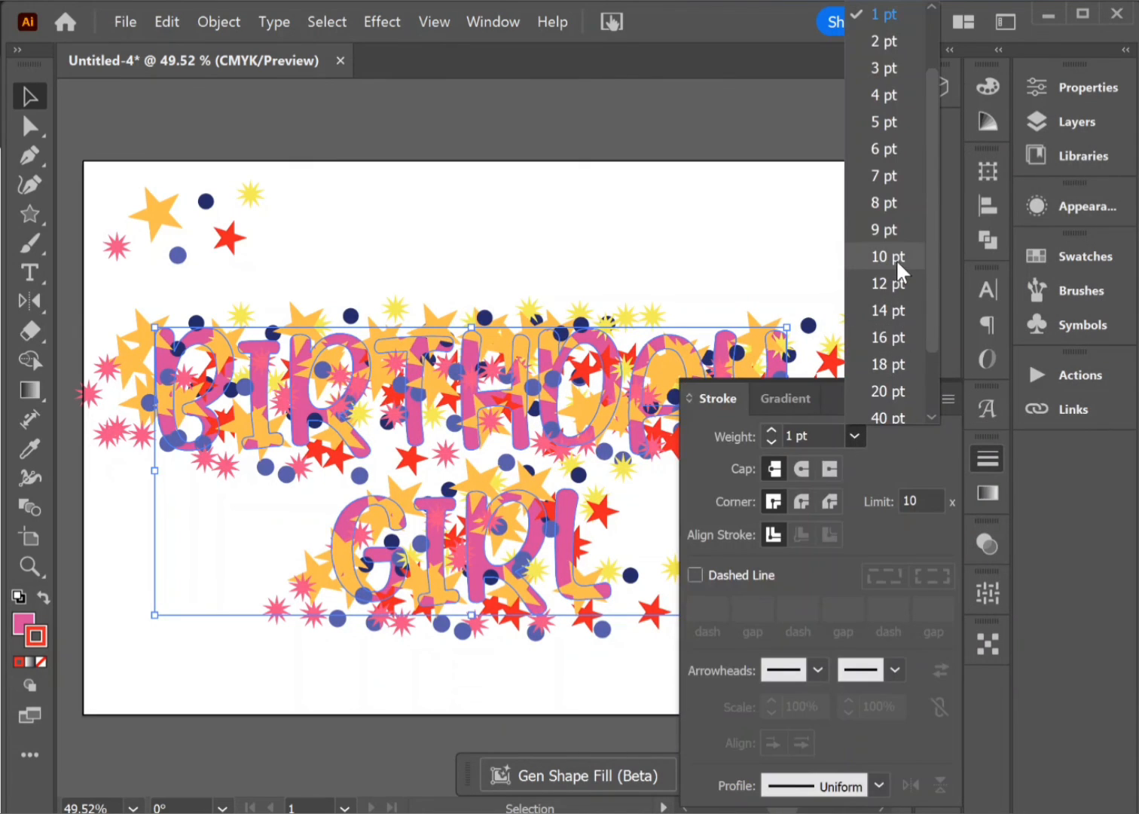
{"action": "left_click_drag", "start_coordinate": [928, 270], "coordinate": [938, 147]}
{"action": "left_click", "coordinate": [877, 15]}
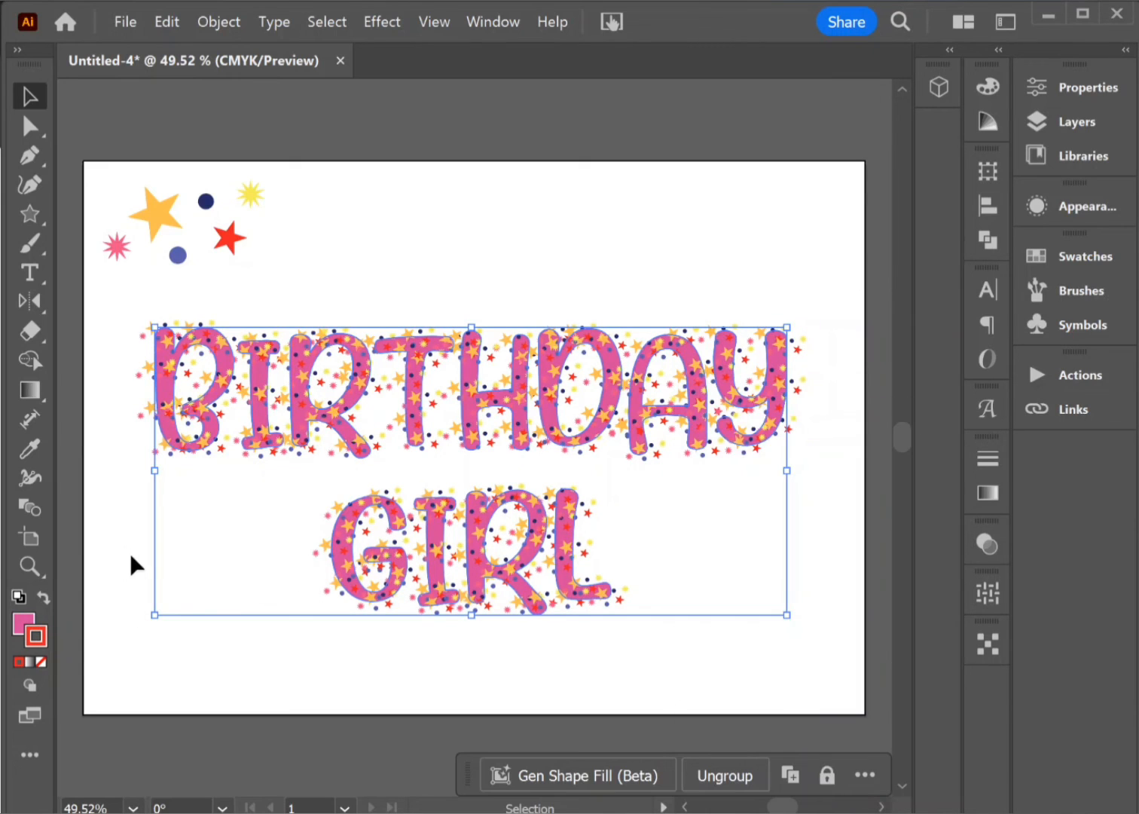
Step: Change the lettering's fill colour from pink to blue (2815b7)
{"action": "double_click", "coordinate": [23, 622]}
{"action": "left_click_drag", "start_coordinate": [194, 605], "coordinate": [280, 725]}
{"action": "left_click_drag", "start_coordinate": [381, 549], "coordinate": [380, 612]}
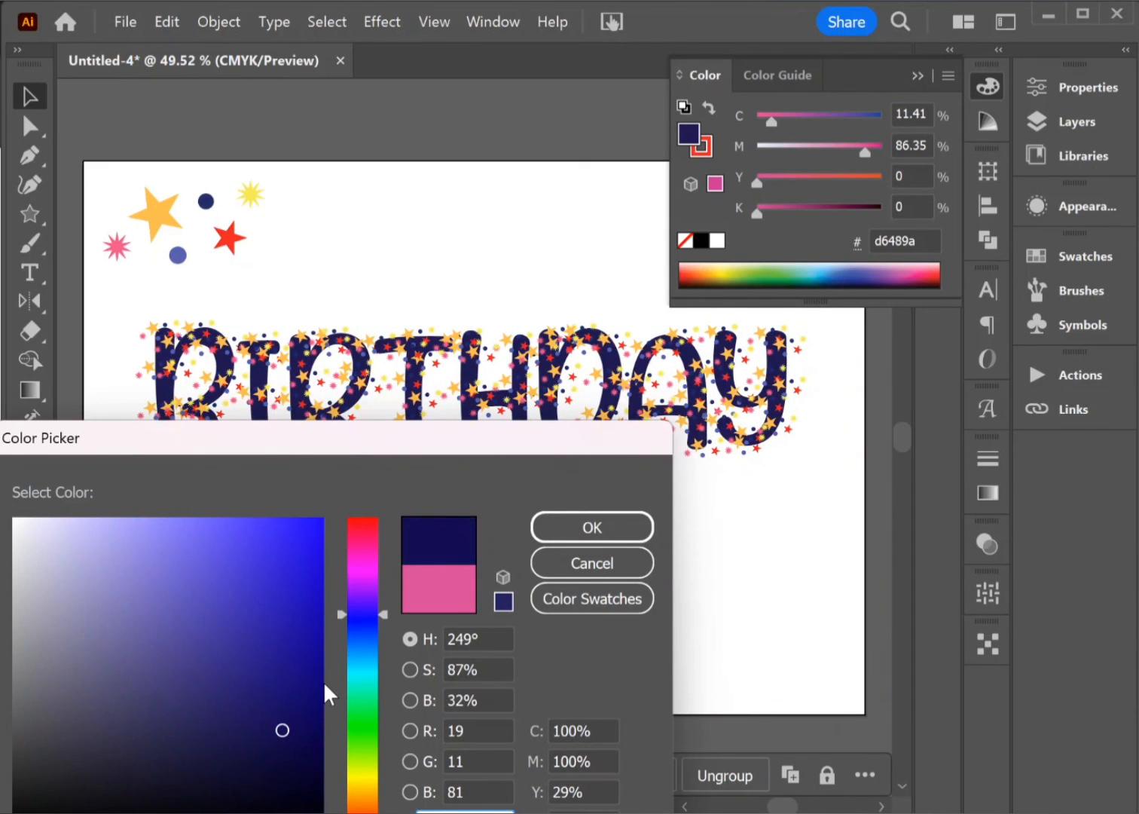
{"action": "left_click", "coordinate": [312, 640]}
{"action": "mouse_move", "coordinate": [312, 640]}
{"action": "left_mouse_down"}
{"action": "mouse_move", "coordinate": [295, 656]}
{"action": "mouse_move", "coordinate": [288, 605]}
{"action": "left_mouse_up"}
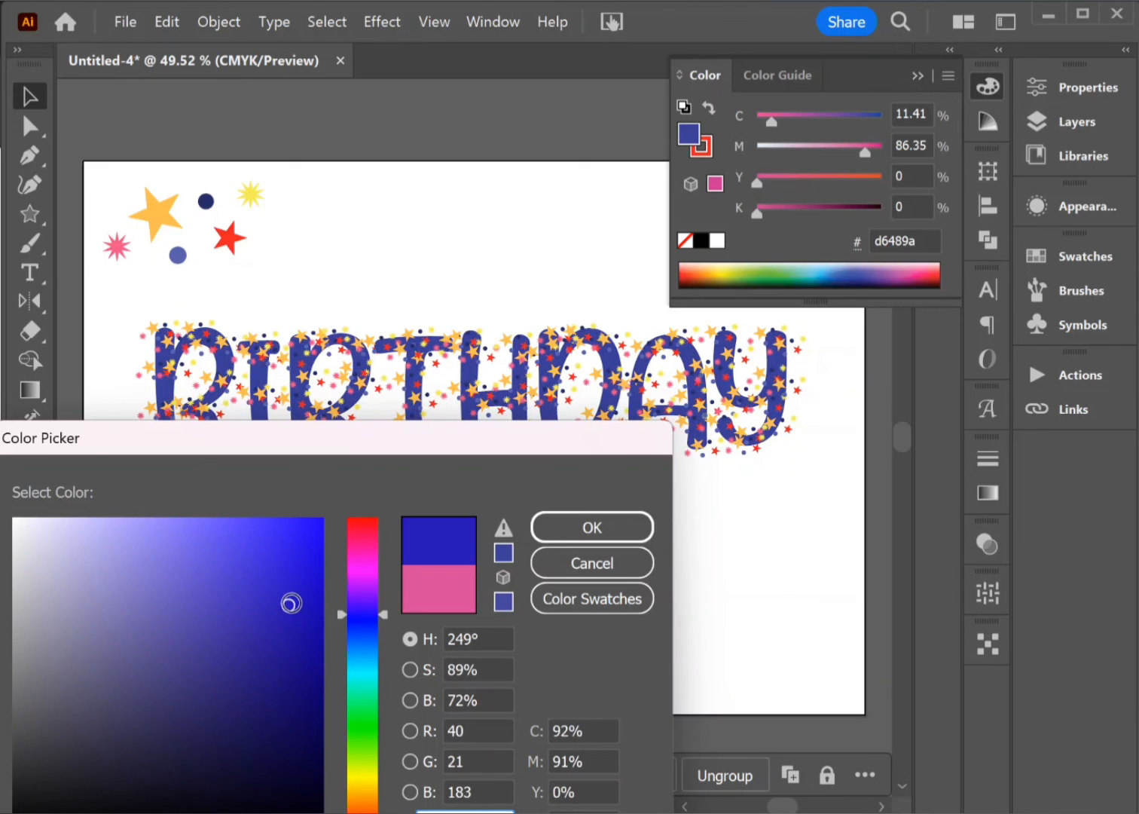
{"action": "left_click", "coordinate": [632, 525]}
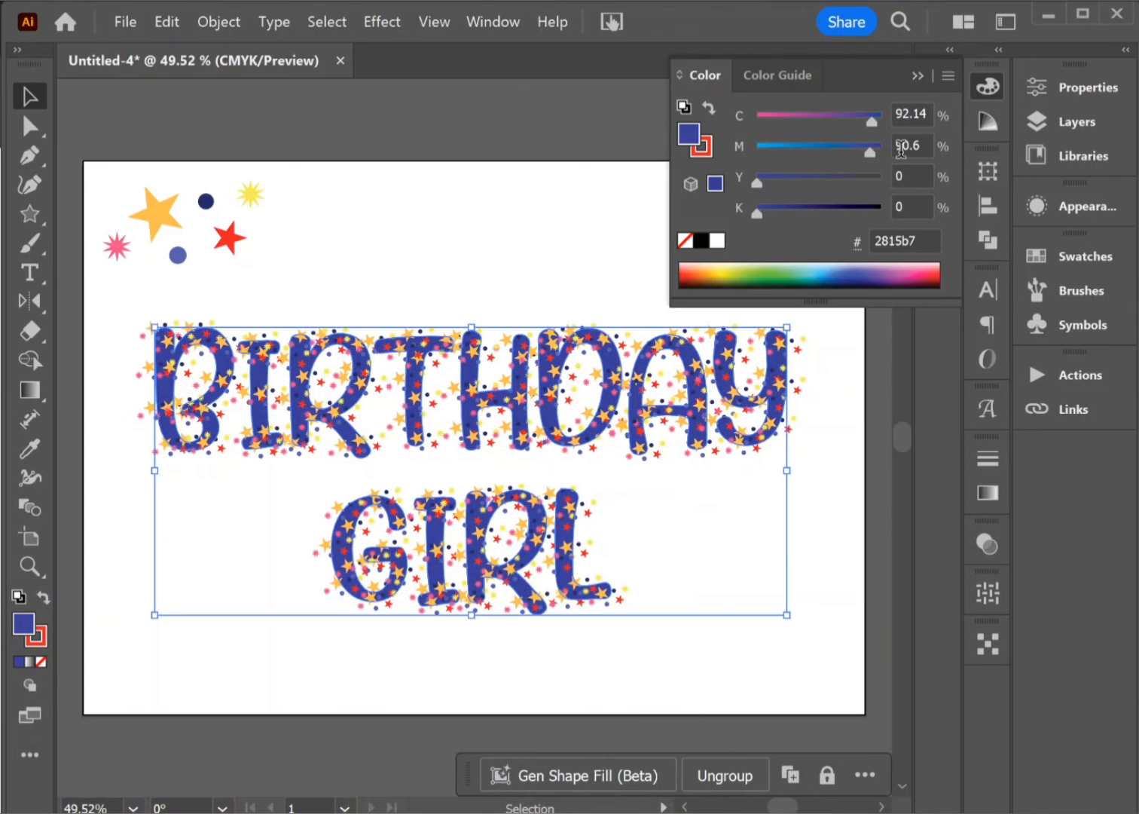
{"action": "left_click", "coordinate": [913, 77]}
{"action": "left_click", "coordinate": [488, 300]}
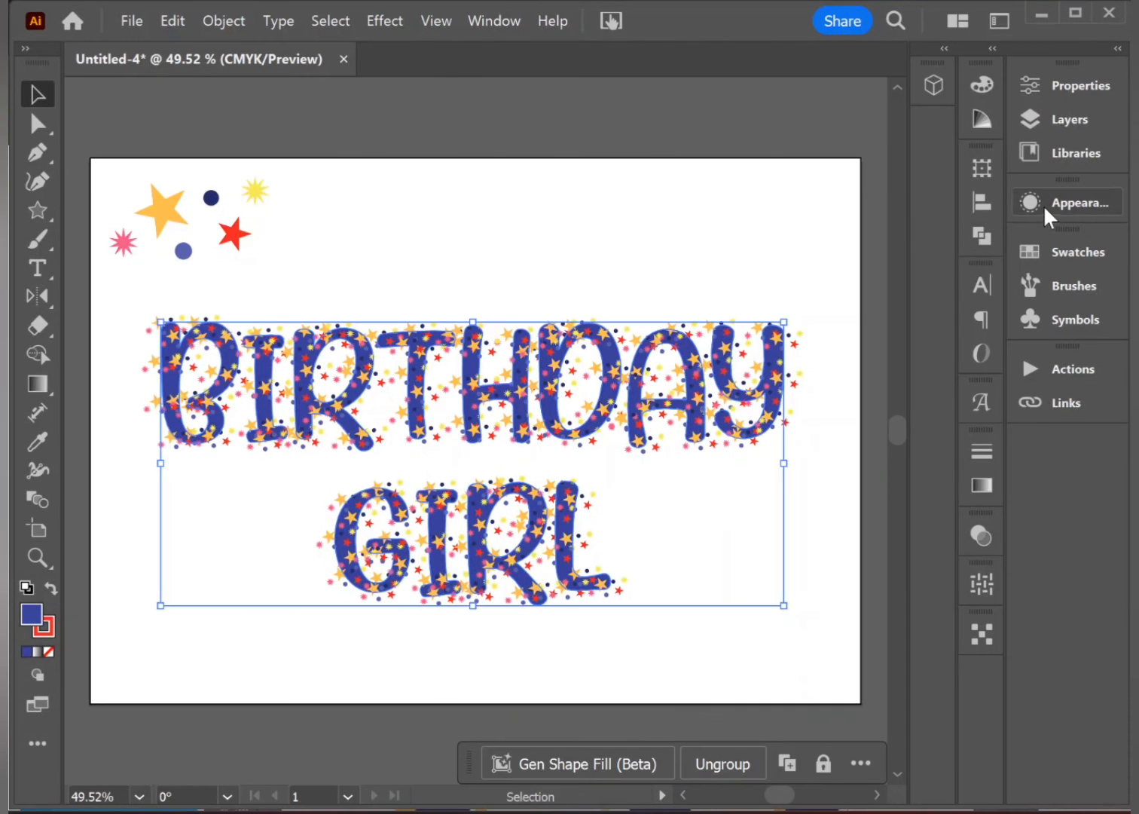
Step: Show the available brushes while the BIRTHDAY GIRL lettering is selected
{"action": "left_click", "coordinate": [1041, 287]}
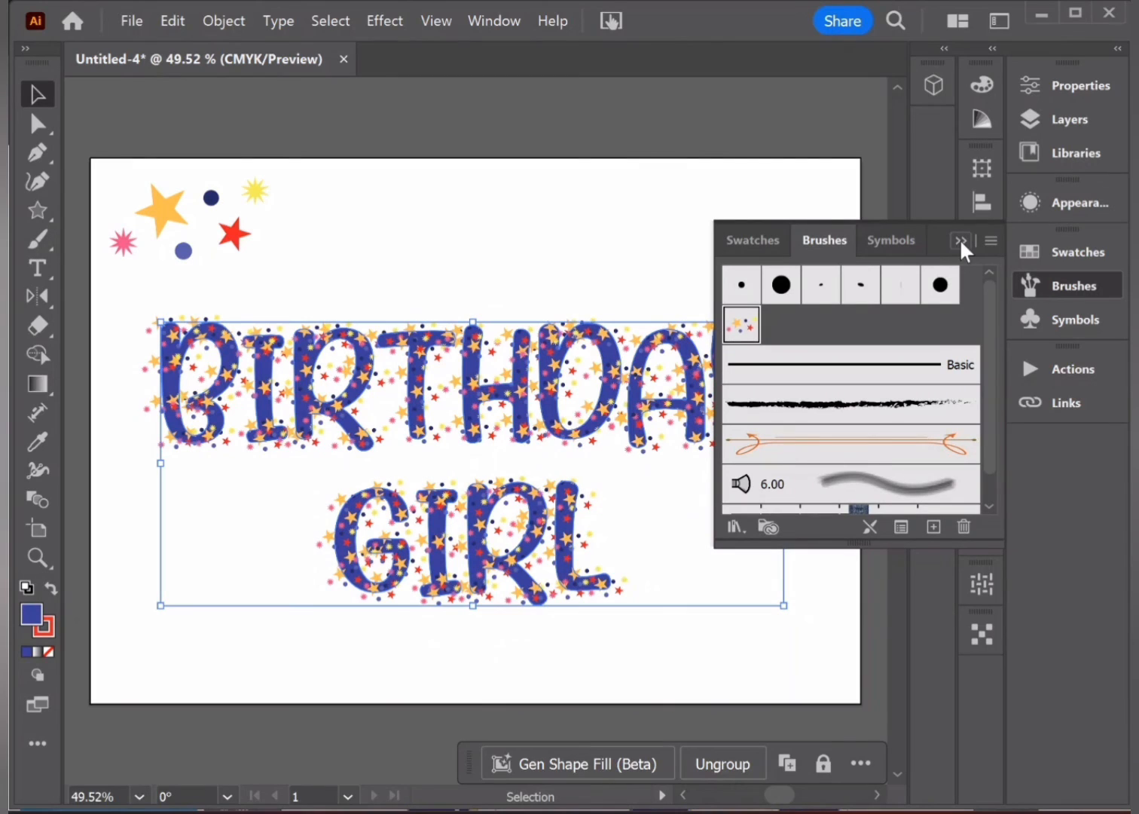